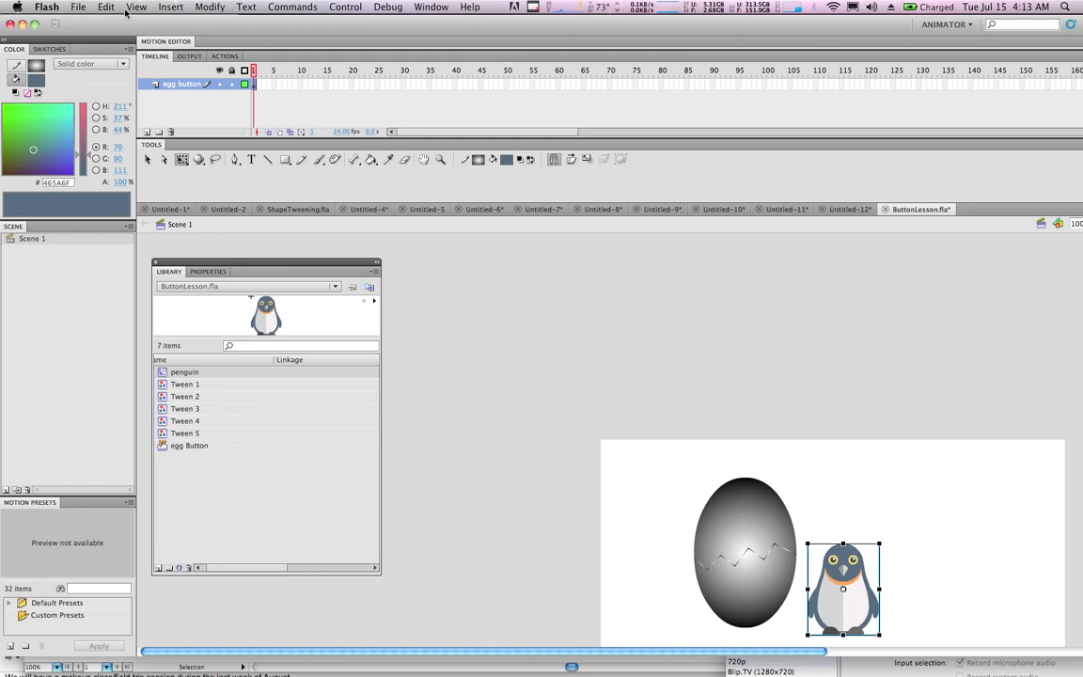
- Create a new ActionScript 3.0 document
left_click(78, 7)
left_click(445, 104)
key("super+n")
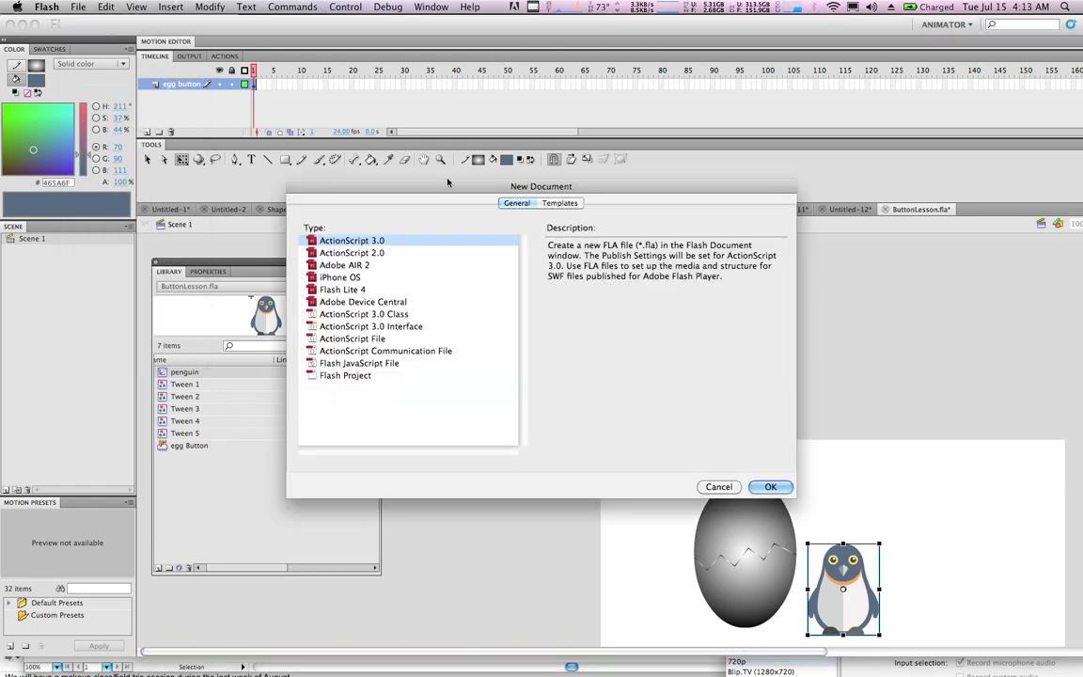
left_click(773, 486)
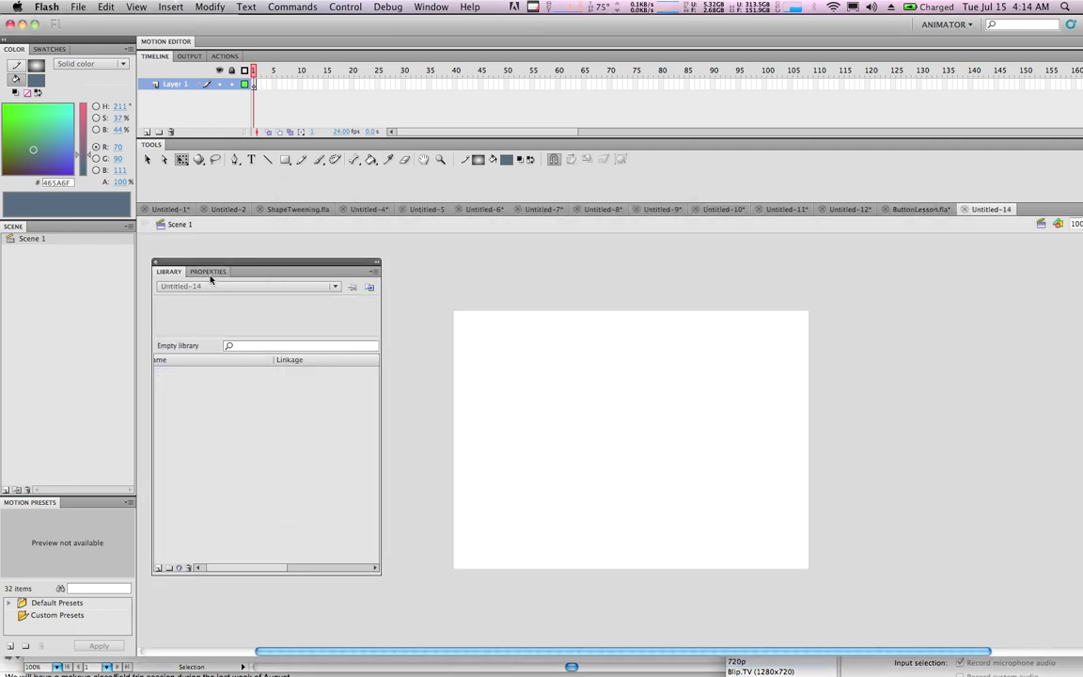
- Show the document's properties and set the stage size to 720 px wide by 360 px high
left_click(430, 7)
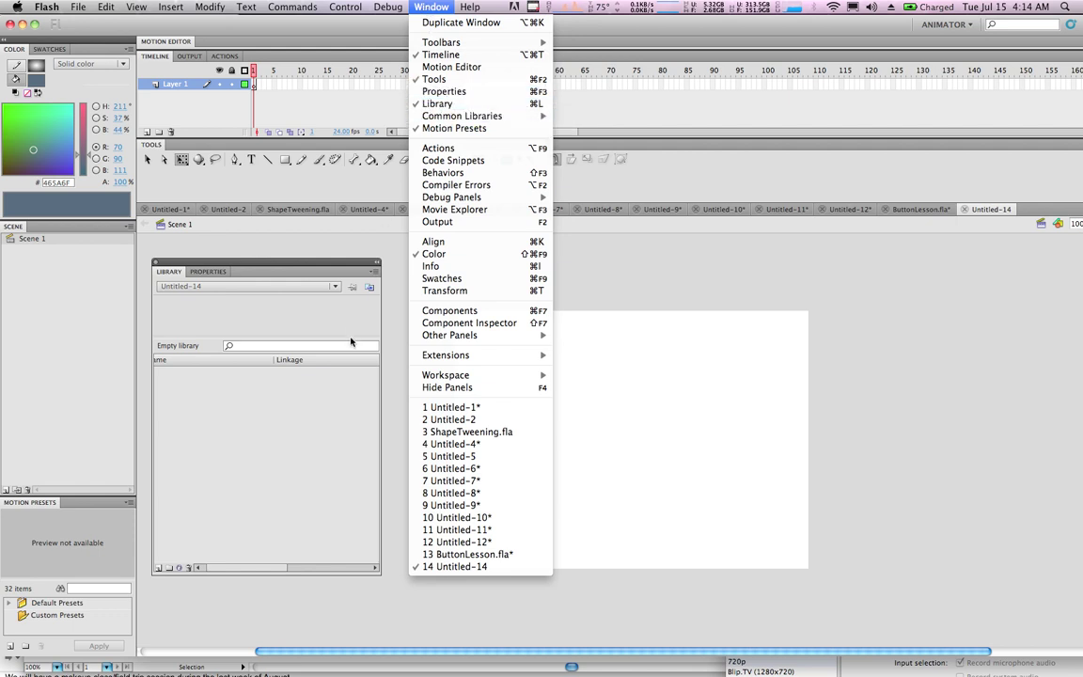
left_click(327, 402)
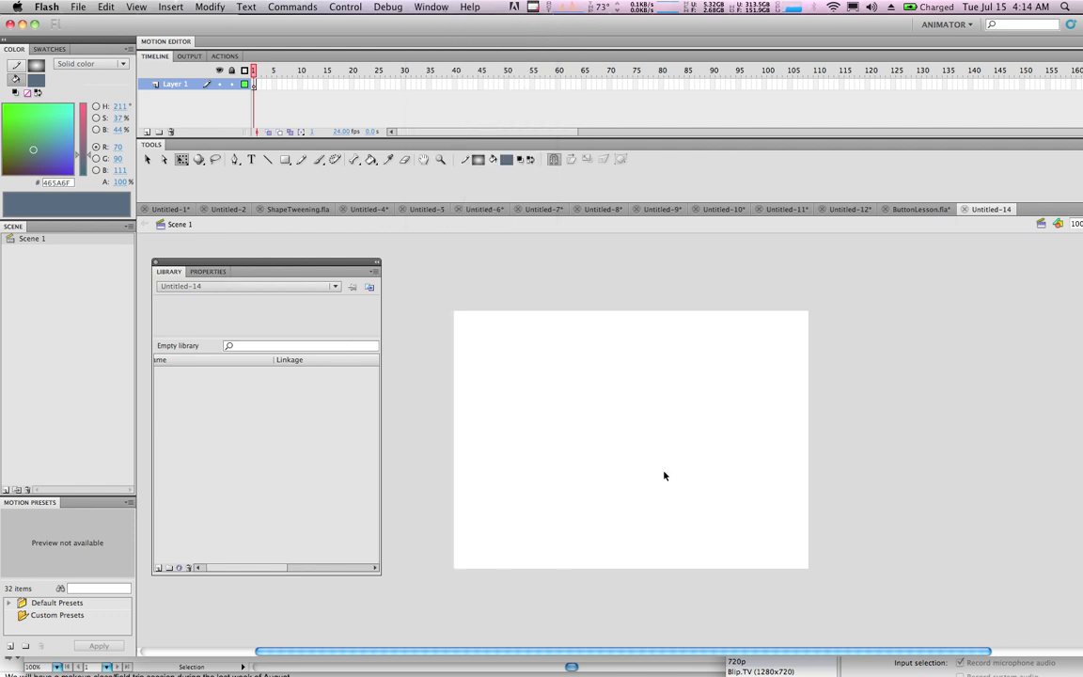
key("v")
left_click_drag(325, 264, 277, 231)
left_click(162, 240)
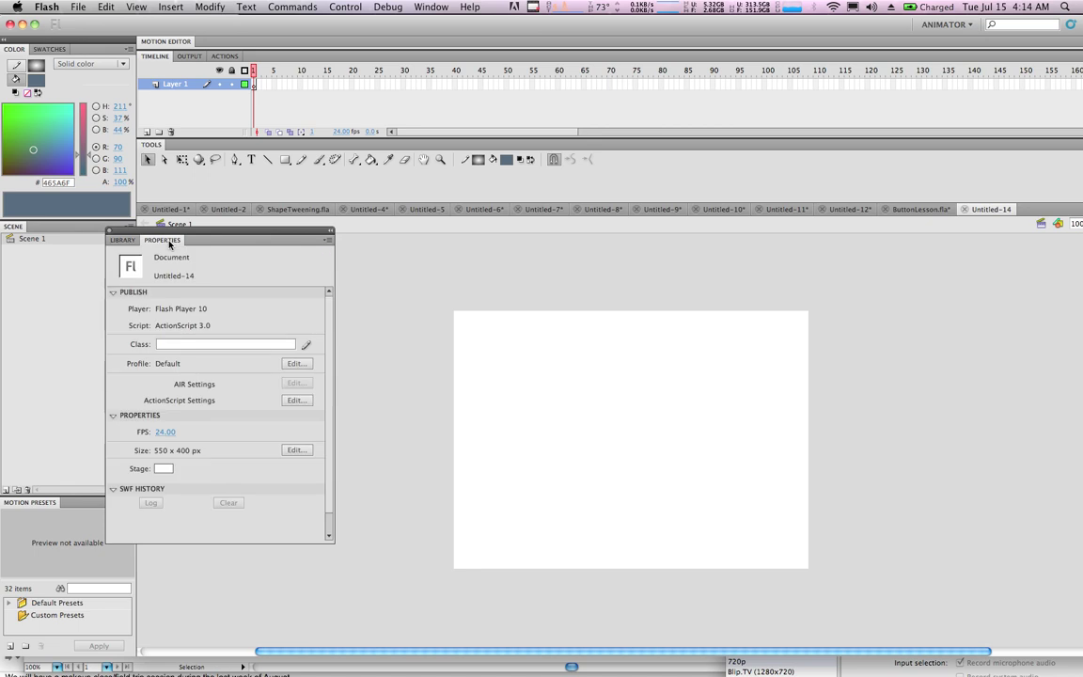
left_click(299, 451)
double_click(428, 280)
type("720")
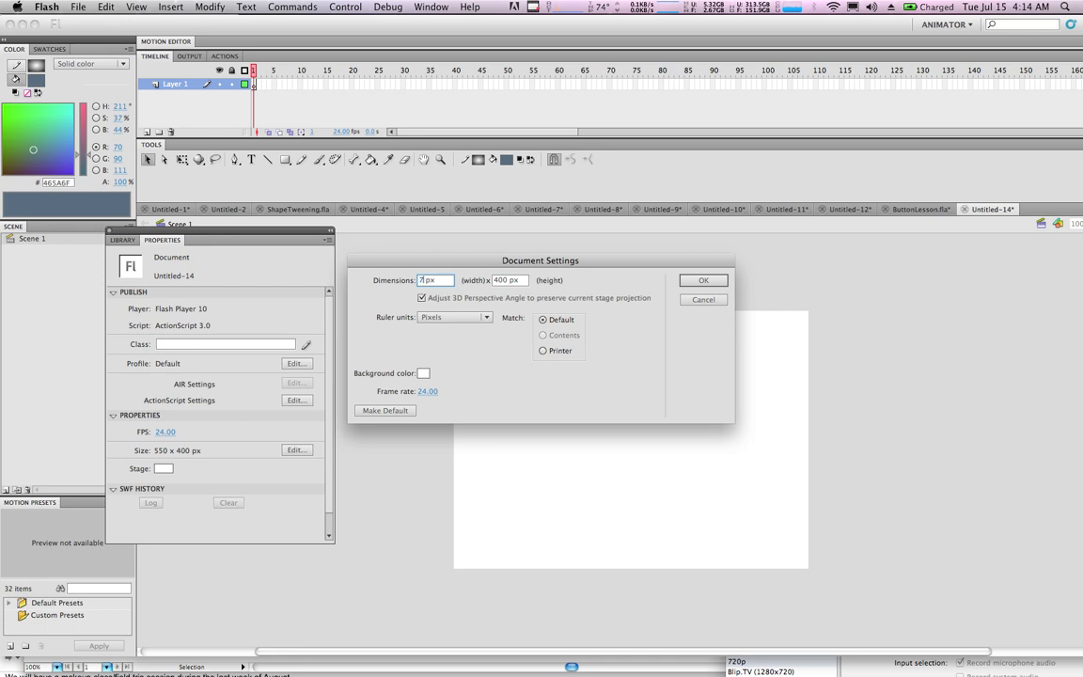
key("Tab")
type("360 px")
left_click(715, 285)
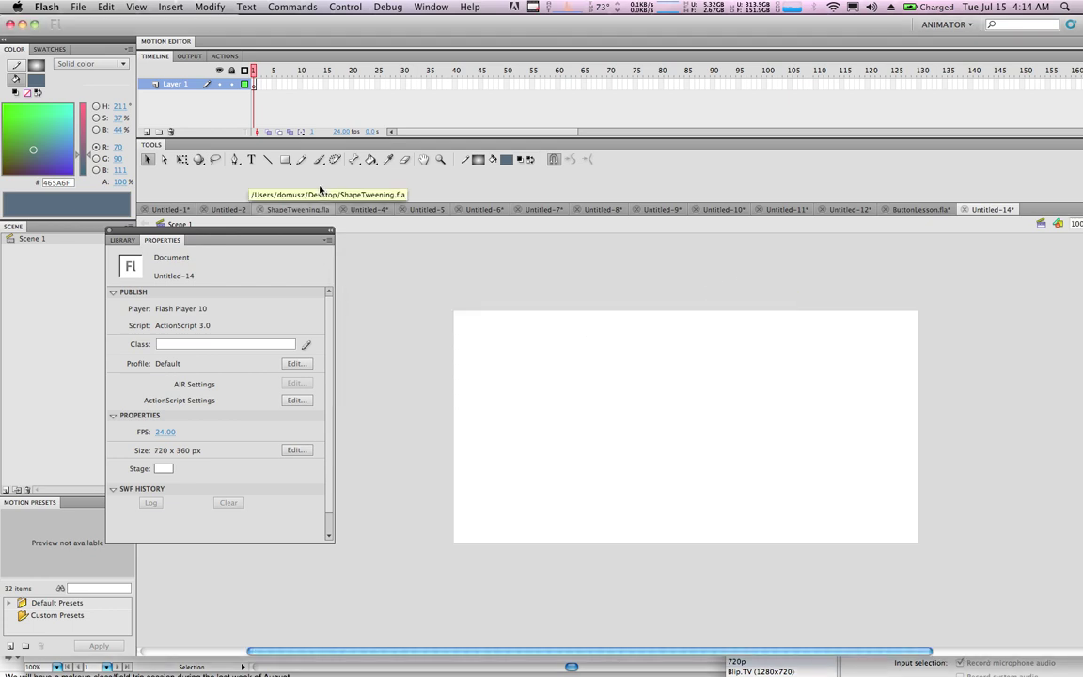
- Rename the timeline's only layer as Egg
left_click(179, 87)
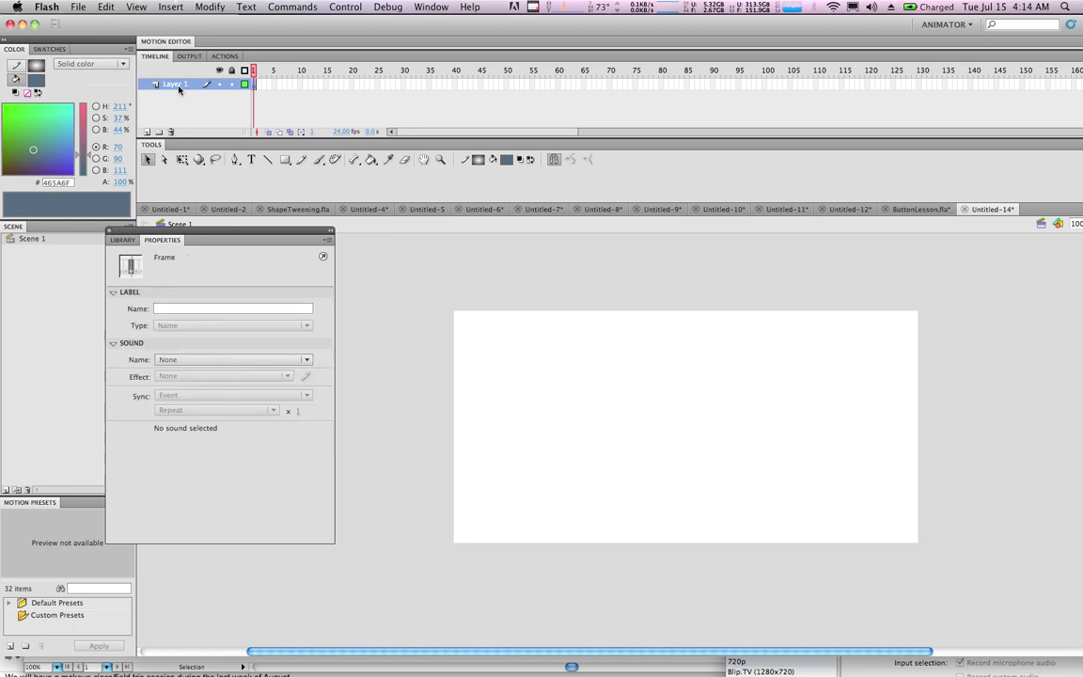
type("Egg")
key("Return")
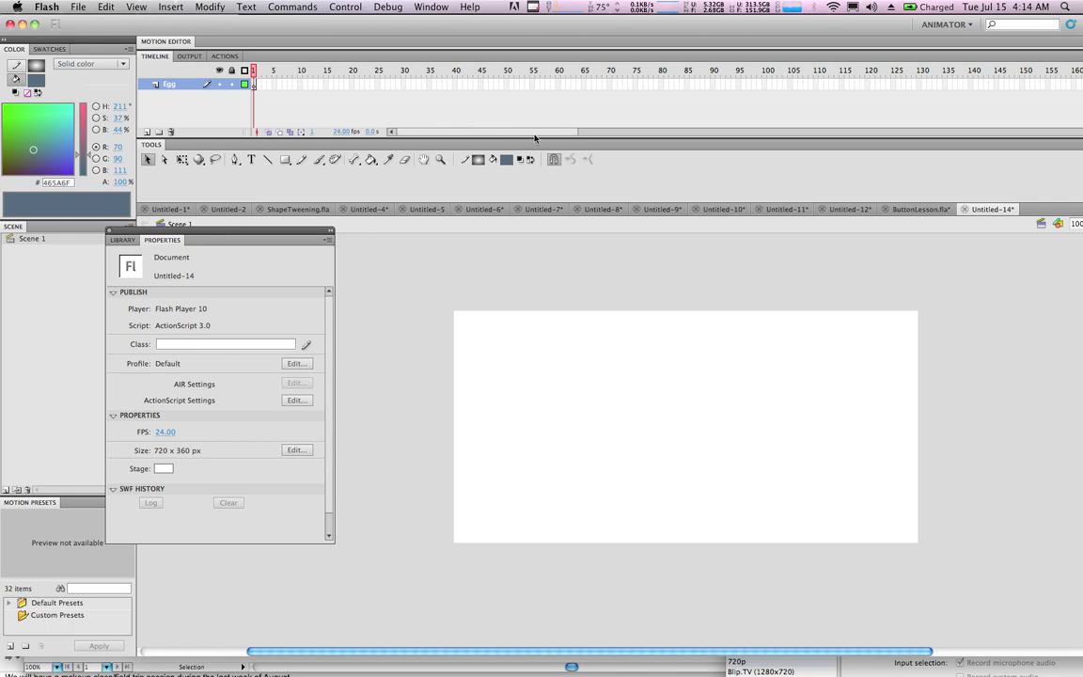
- Draw an egg-like oval about 188 by 255 px with a black-and-white radial gradient fill, plus a zigzag crack line across its middle
left_click(287, 163)
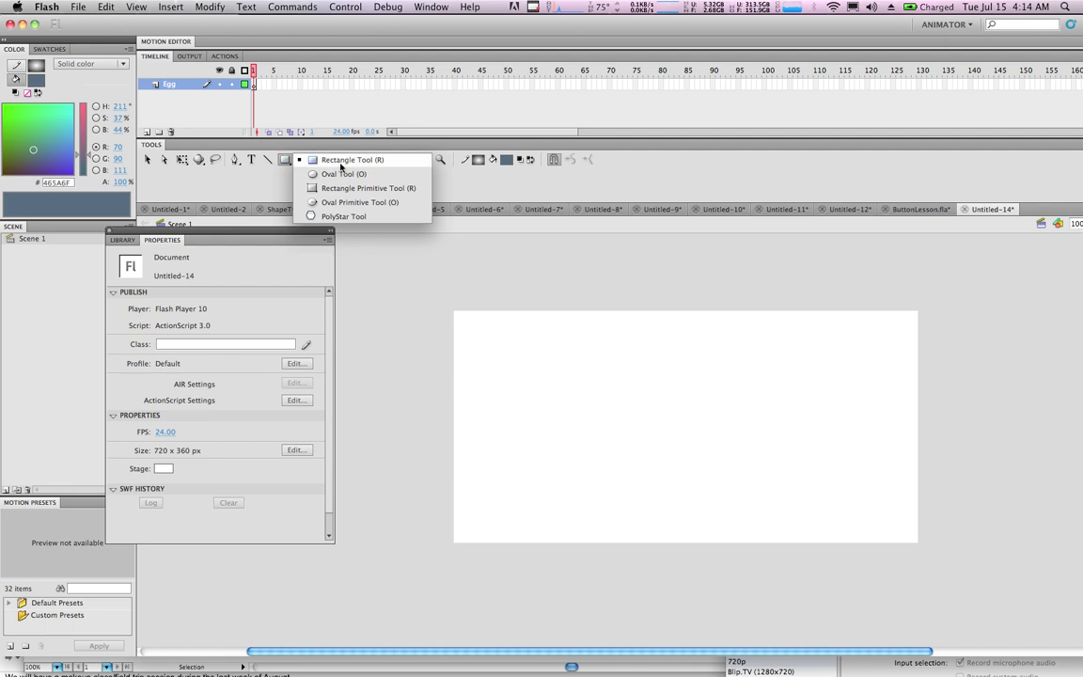
left_click(332, 174)
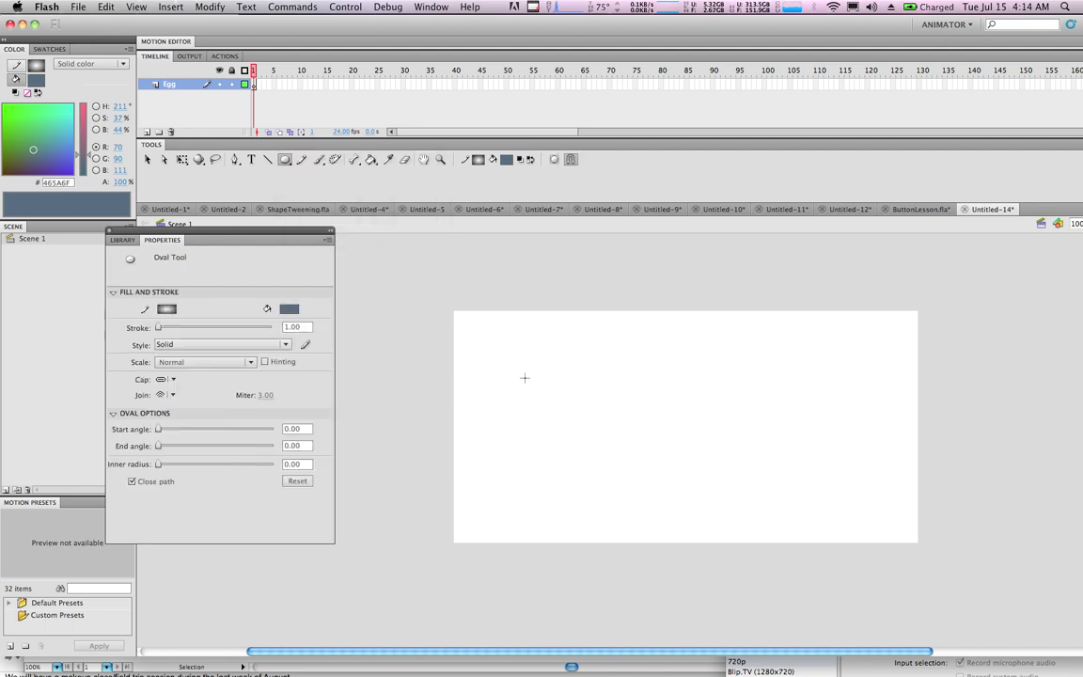
left_click_drag(516, 347, 537, 313)
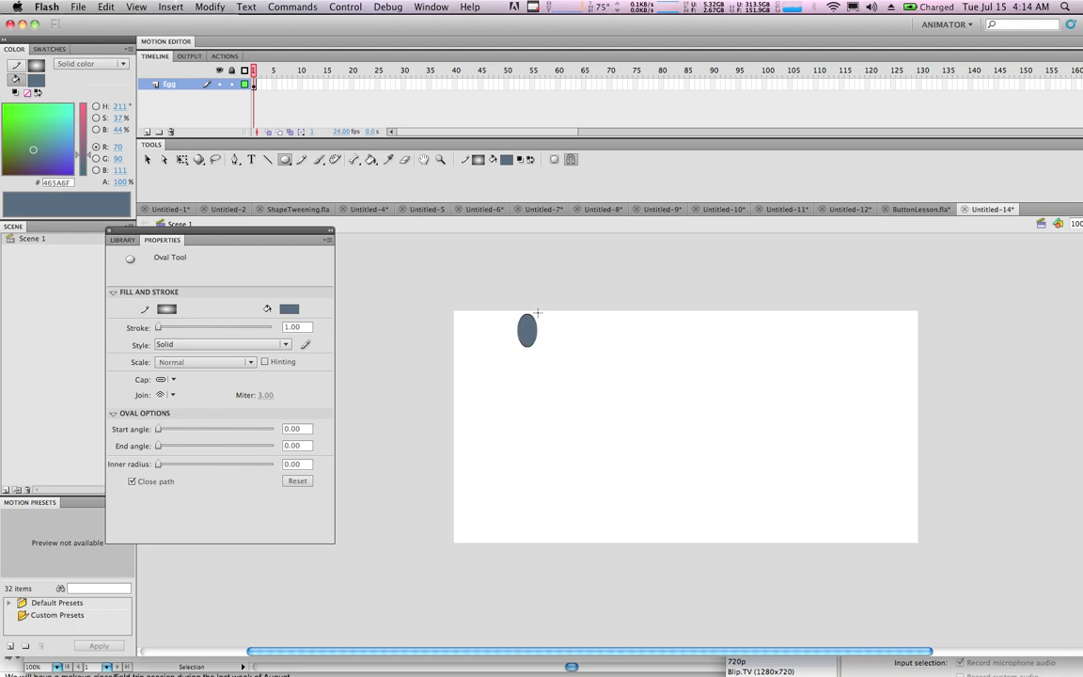
key("super+z")
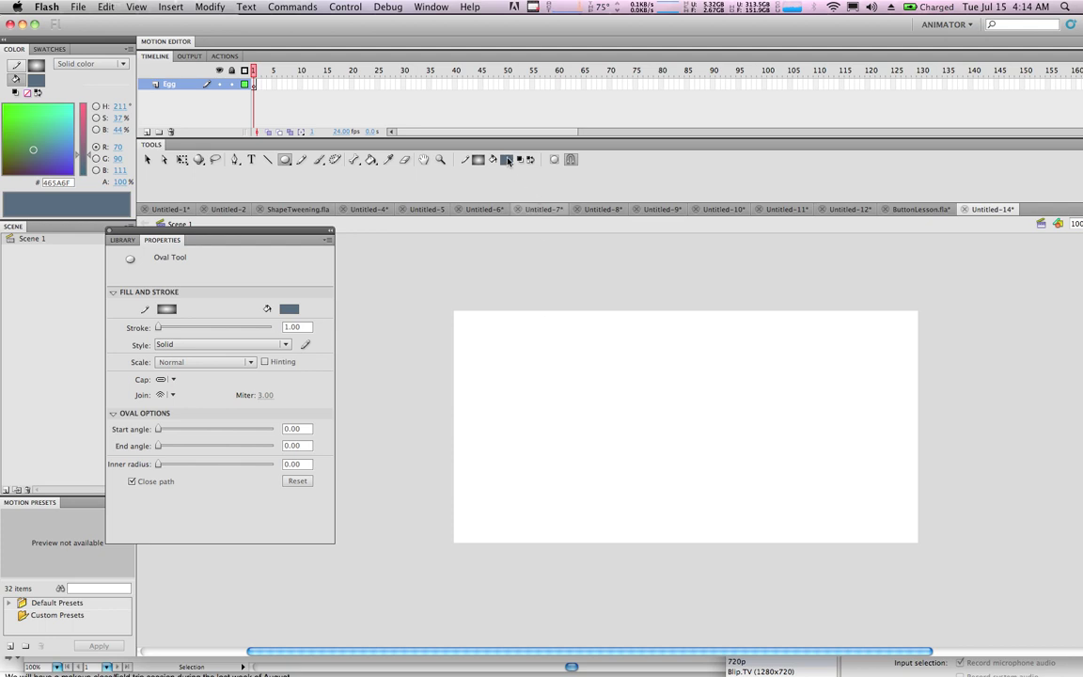
left_click(505, 160)
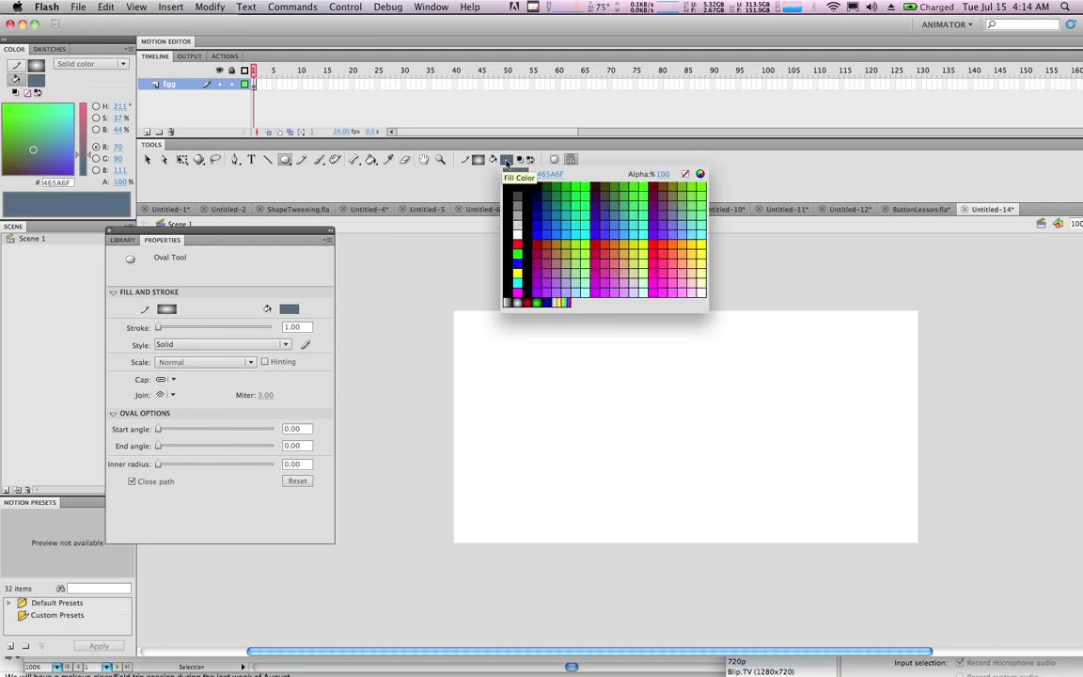
left_click(522, 298)
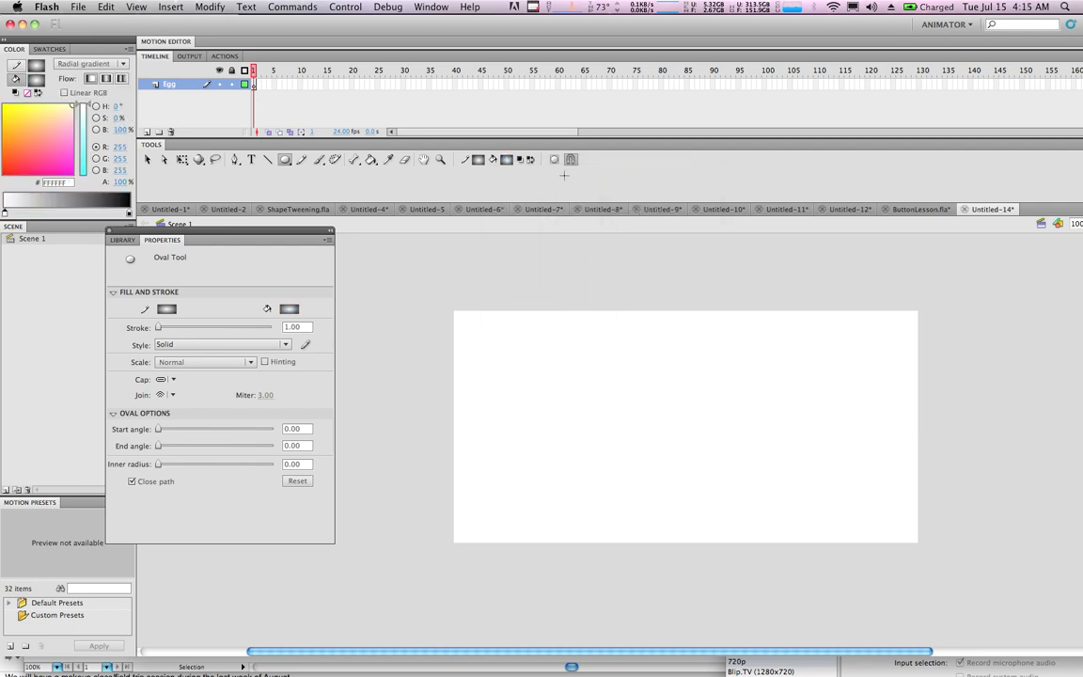
left_click_drag(506, 344, 627, 507)
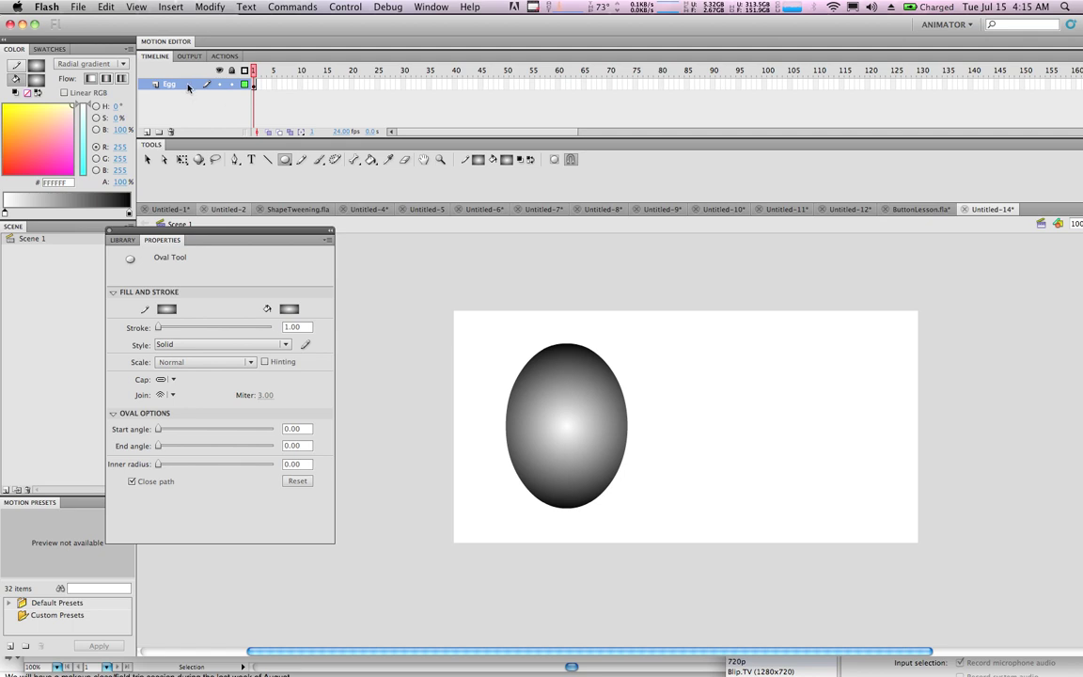
left_click(268, 160)
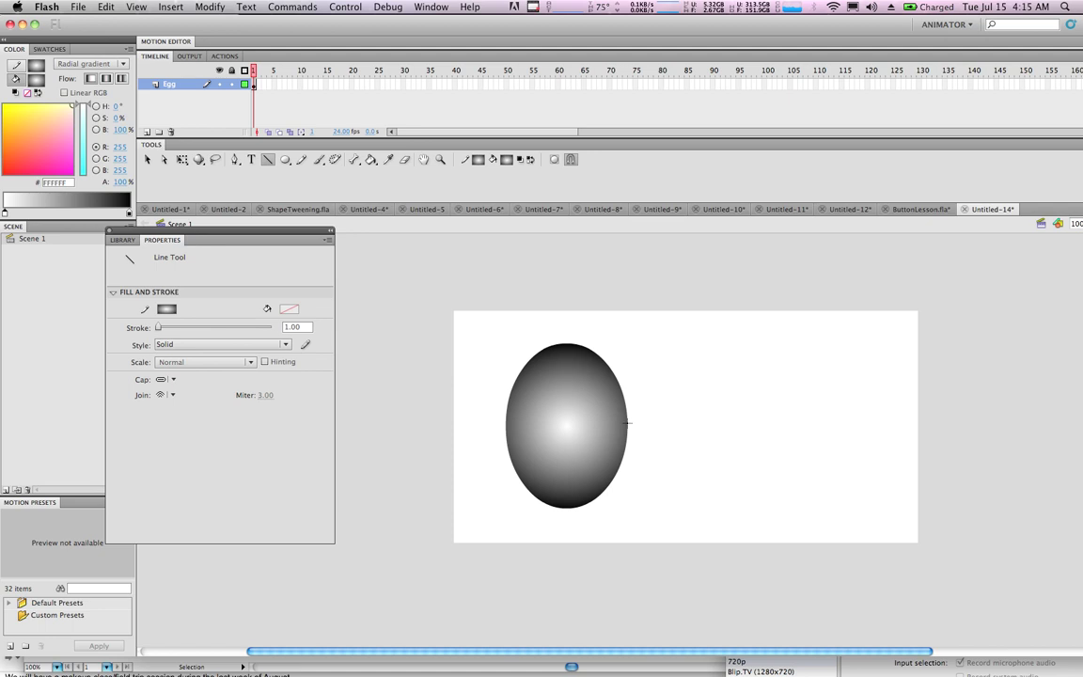
left_click_drag(626, 424, 508, 432)
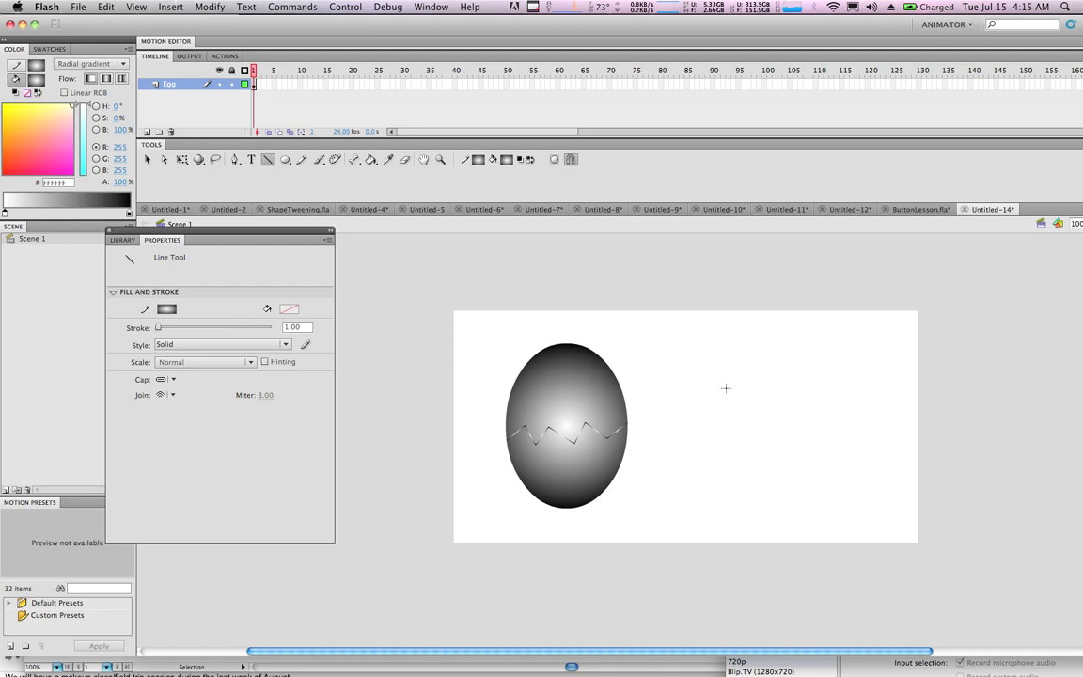
- Select the whole cracked egg and convert it to a Button symbol named Egg Button
left_click(146, 160)
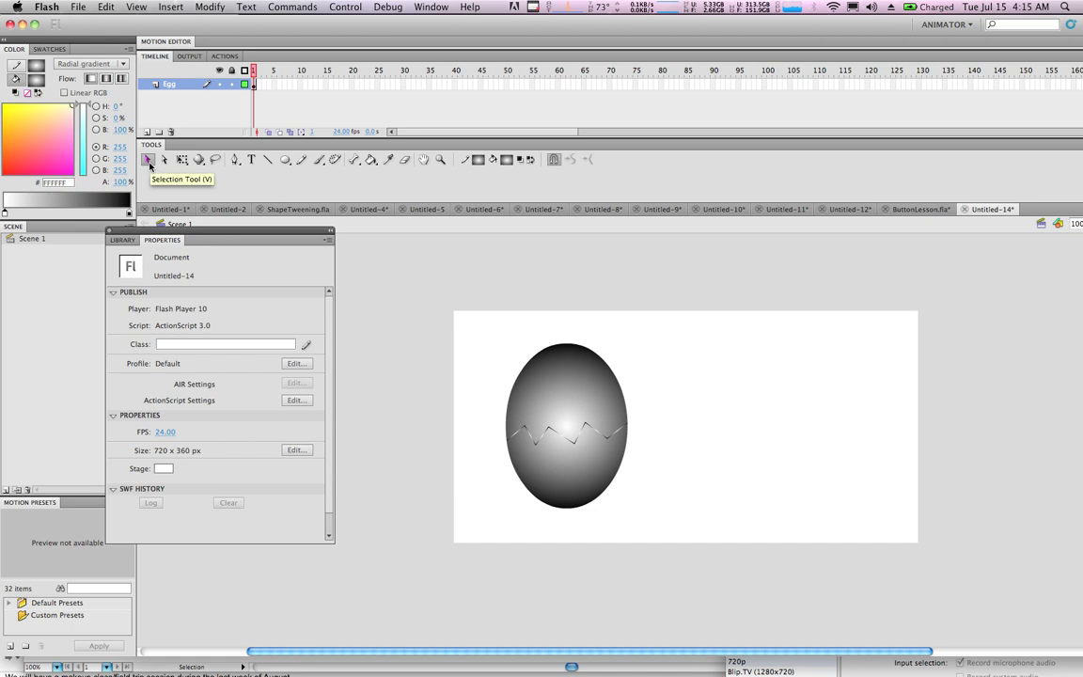
left_click_drag(467, 296, 663, 538)
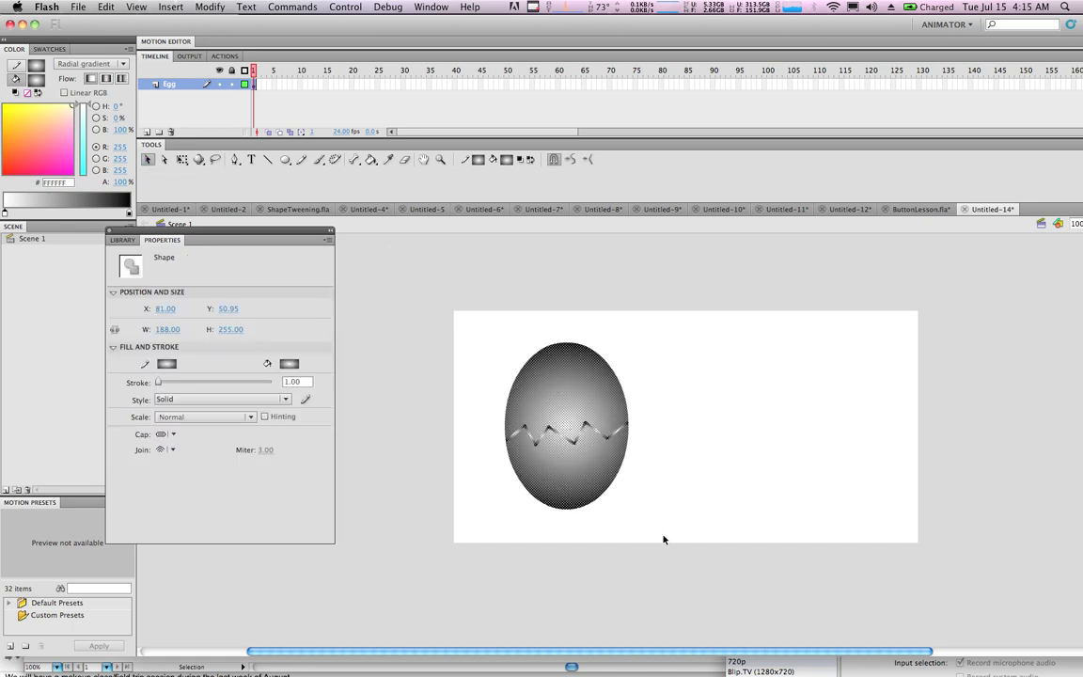
right_click(562, 402)
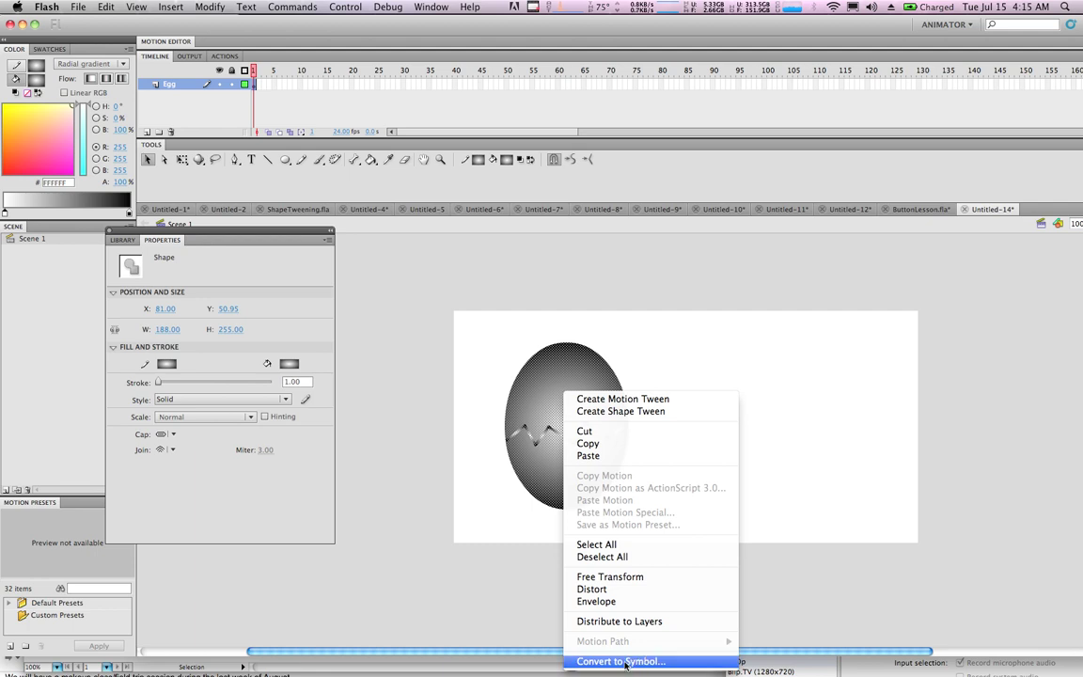
left_click(625, 662)
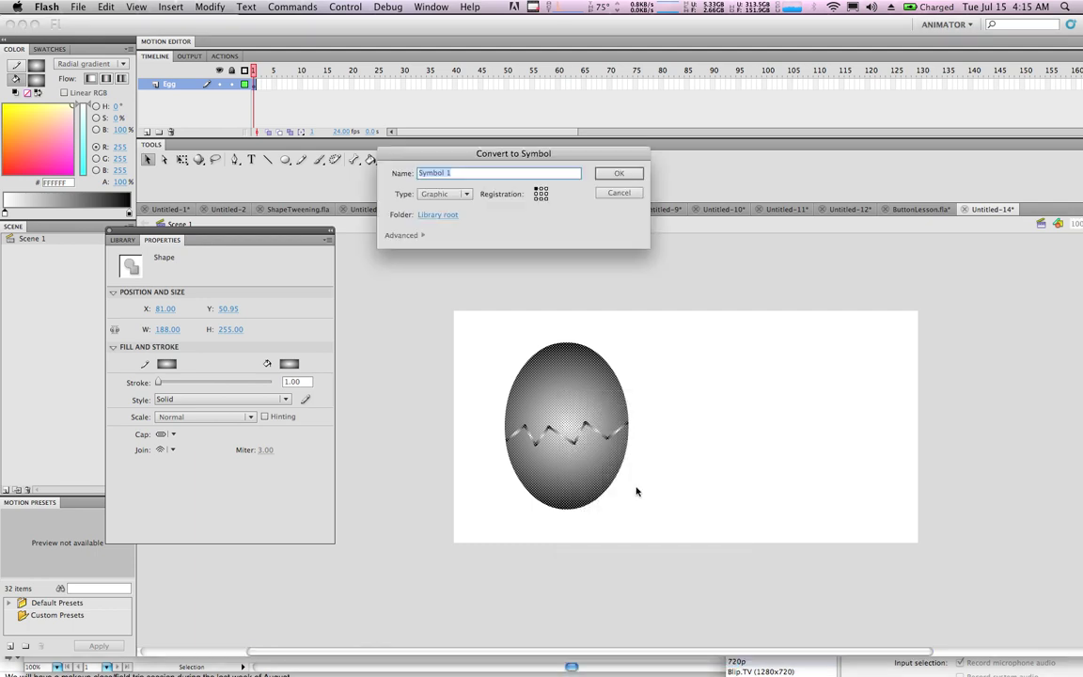
left_click(445, 194)
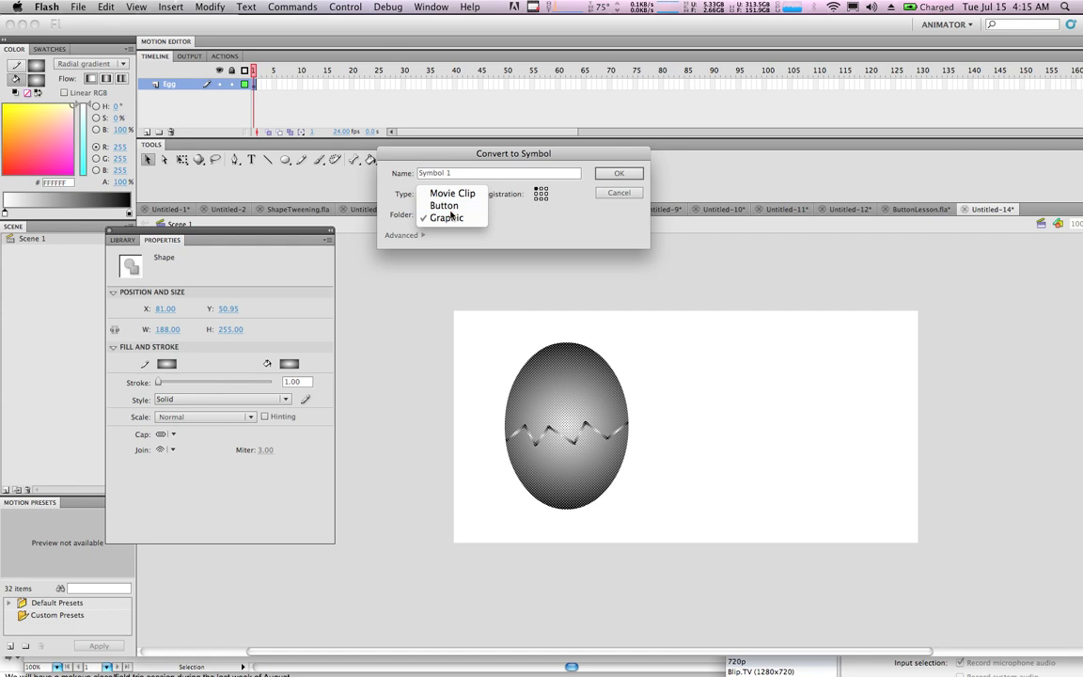
left_click(449, 193)
left_click(434, 173)
type("Egg Bu")
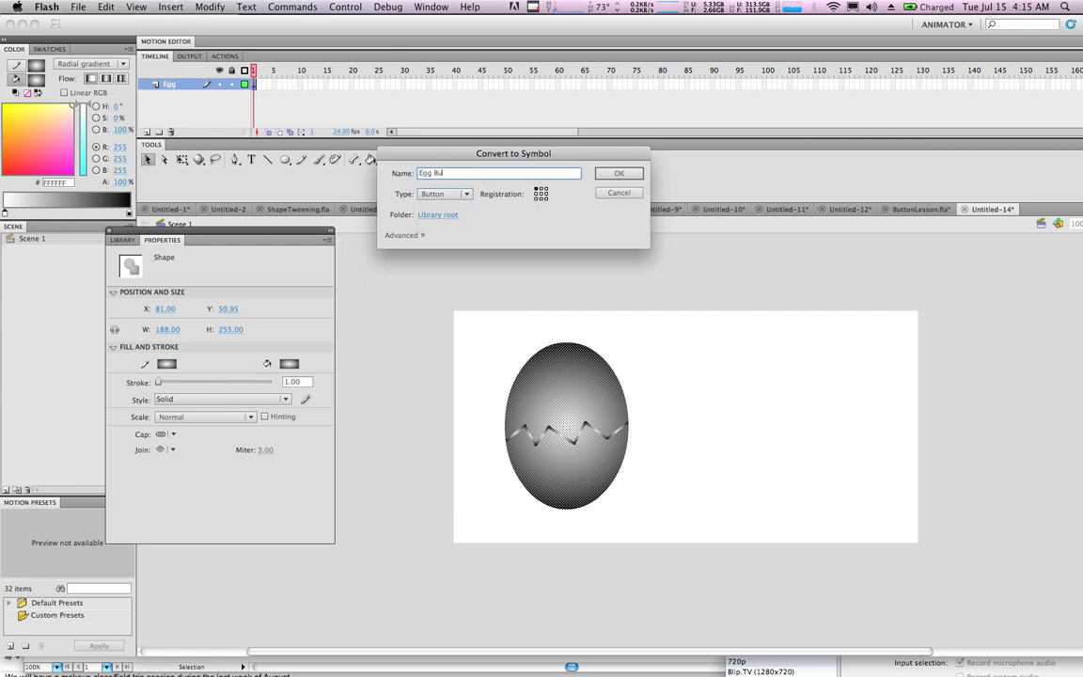
type("tton")
left_click(609, 174)
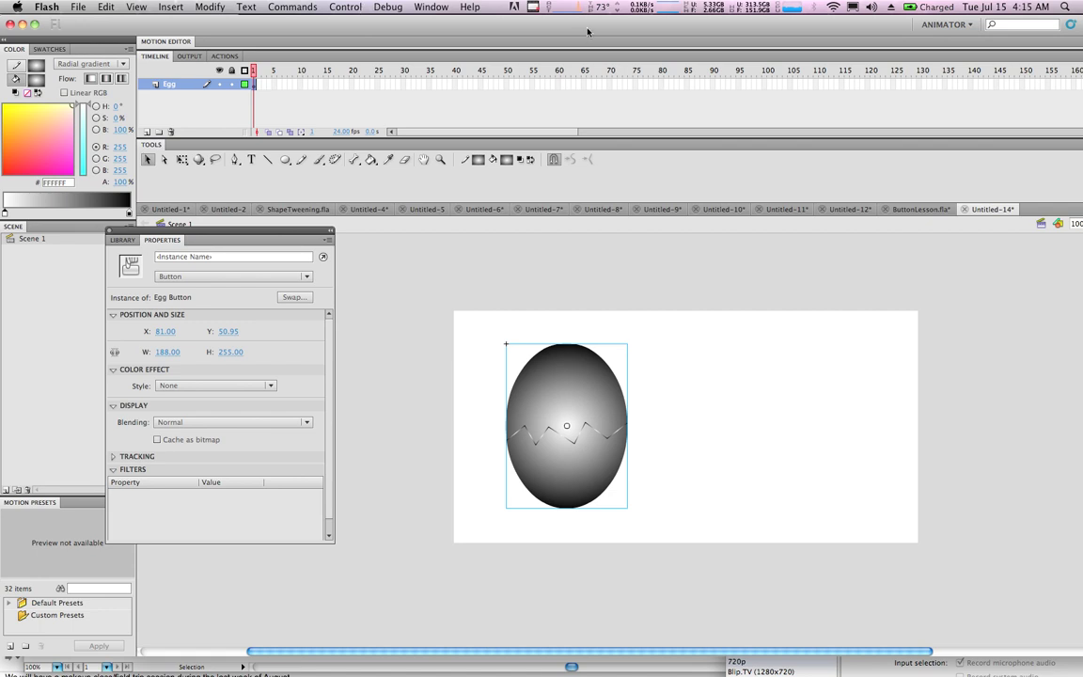
- Switch to Illustrator and copy the complete penguin artwork from oceanAndAnimals.ai
left_click_drag(606, 29, 582, 95)
left_click(590, 66)
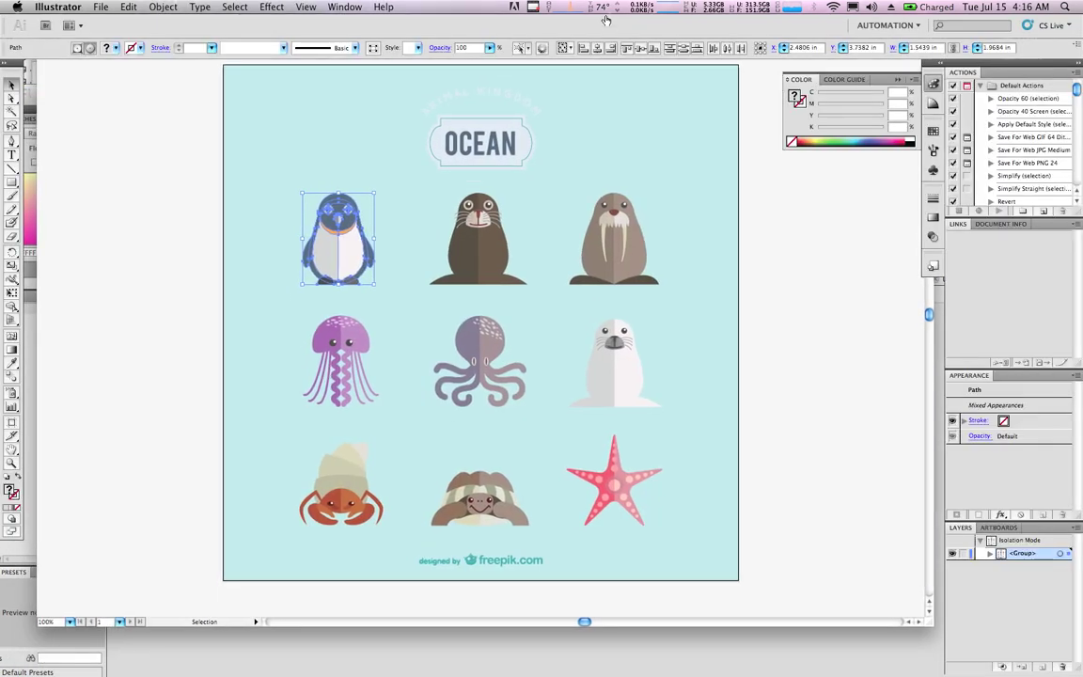
left_click(186, 247)
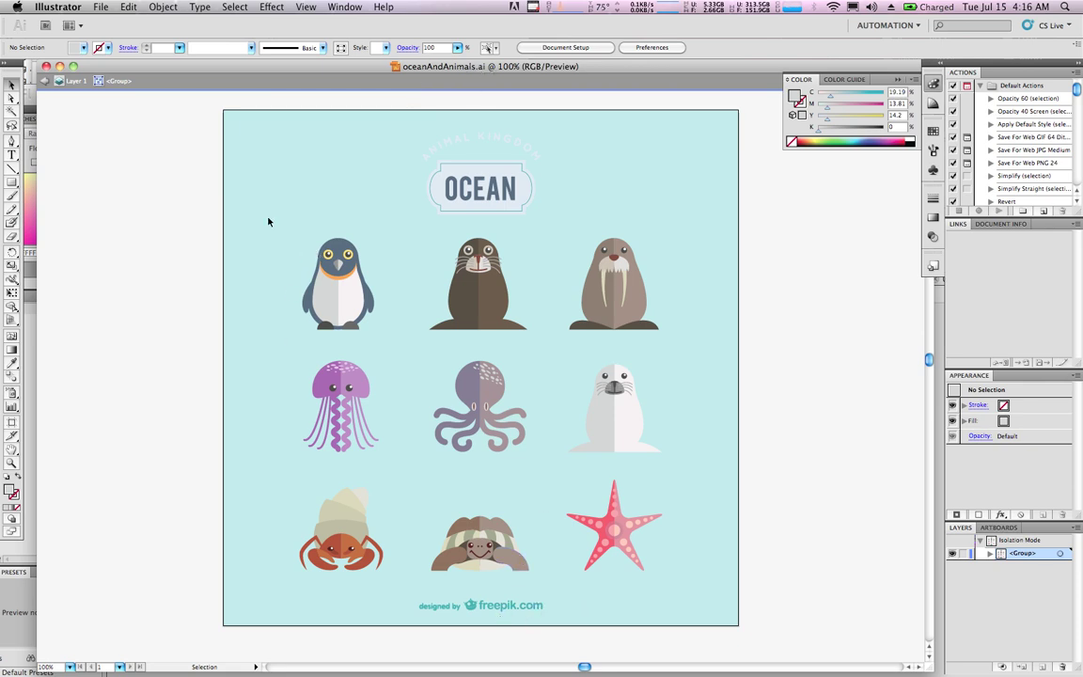
left_click_drag(277, 205, 395, 341)
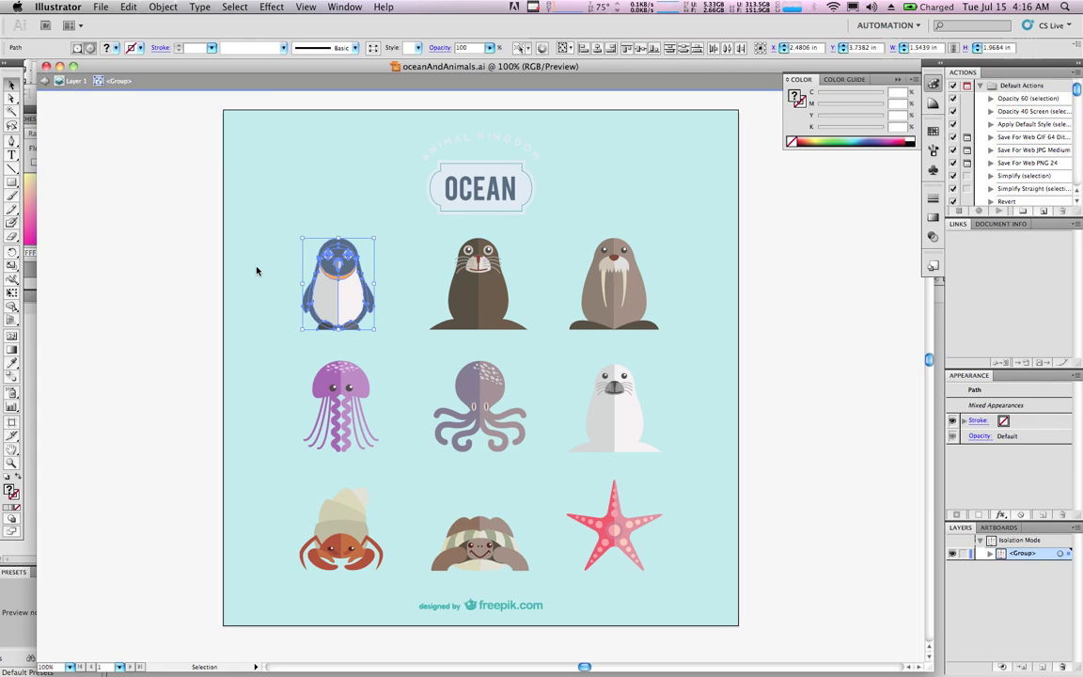
- Return to Flash, paste the penguin using AI File Importer preferences, and place it beside the egg at about X 376, Y 172
left_click_drag(220, 71, 410, 234)
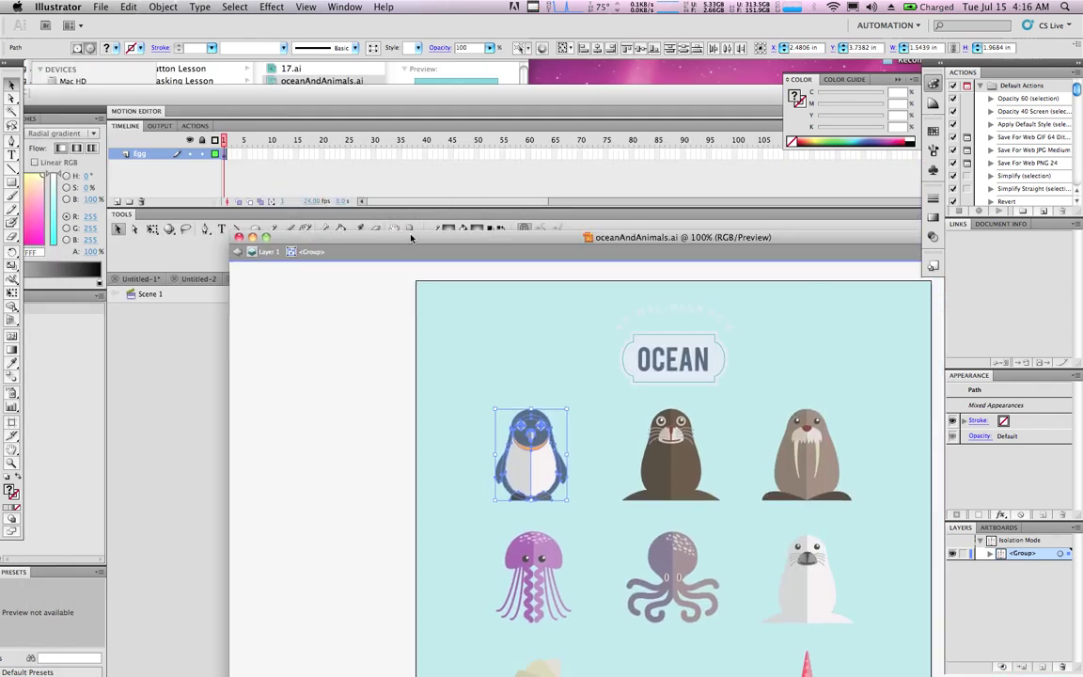
left_click(402, 86)
double_click(439, 85)
left_click_drag(522, 88, 519, 40)
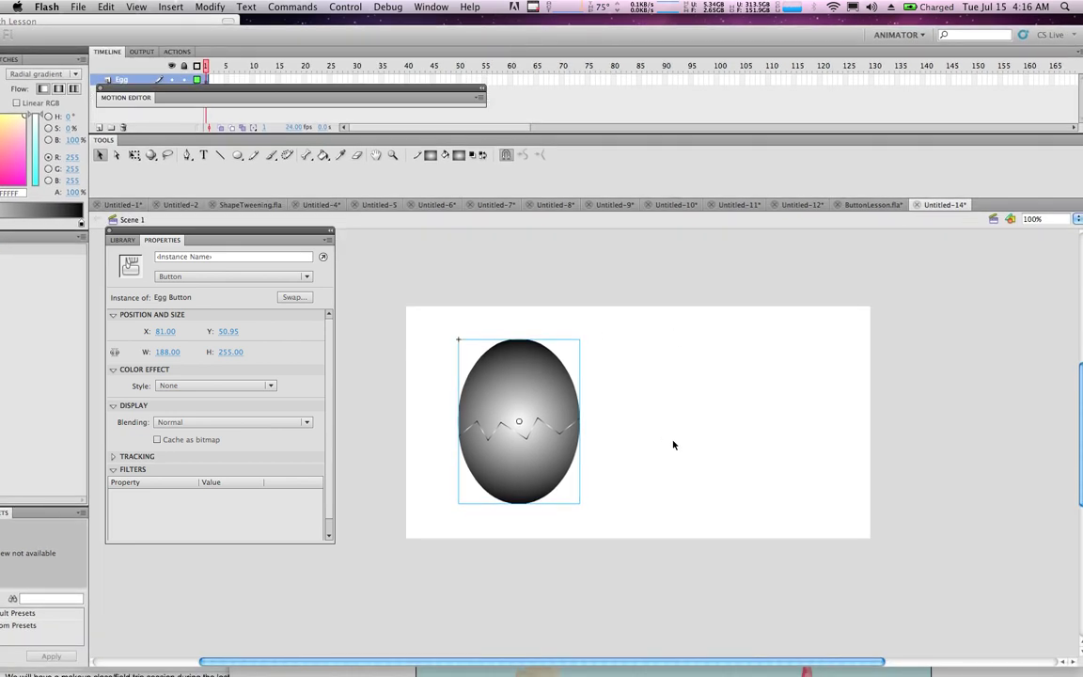
key("super+v")
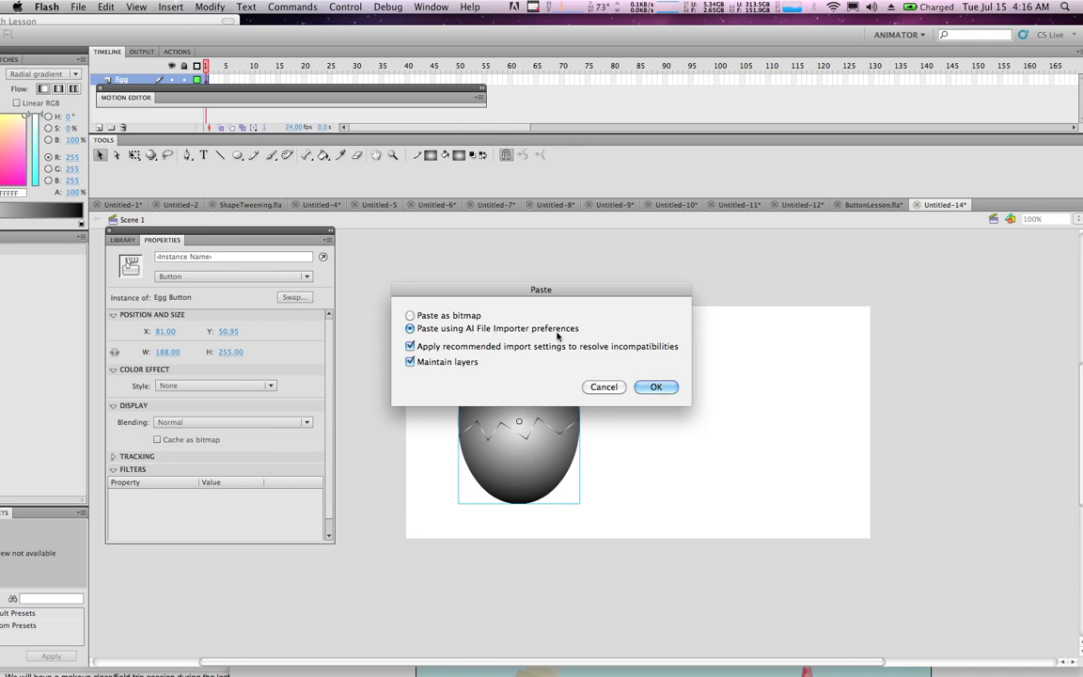
left_click(655, 386)
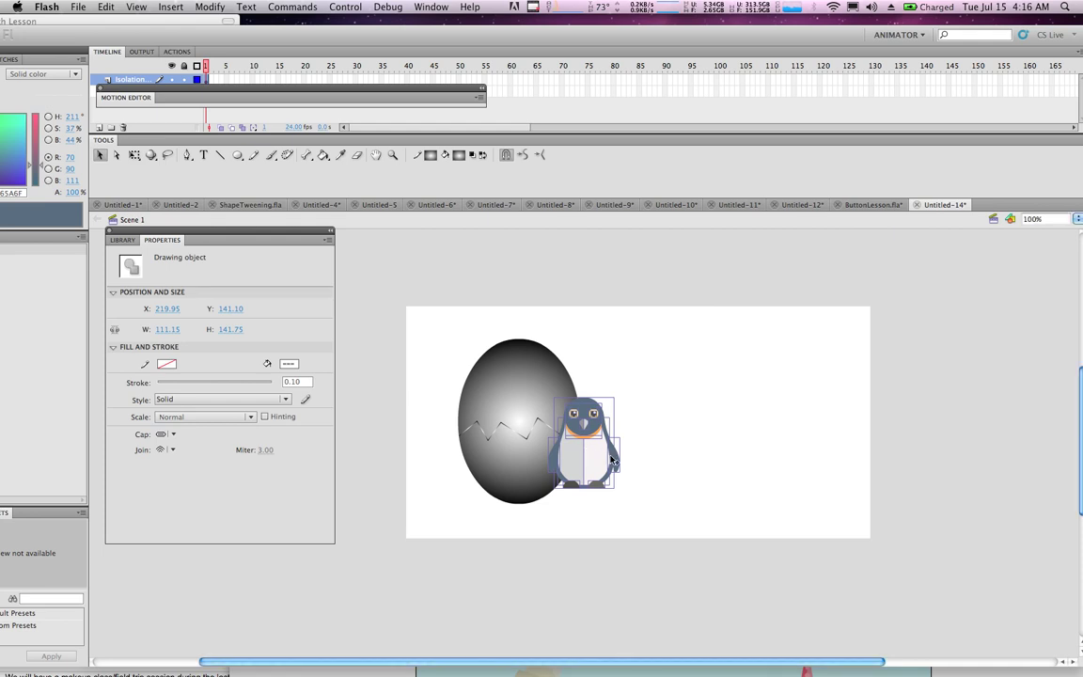
left_click_drag(572, 432, 701, 431)
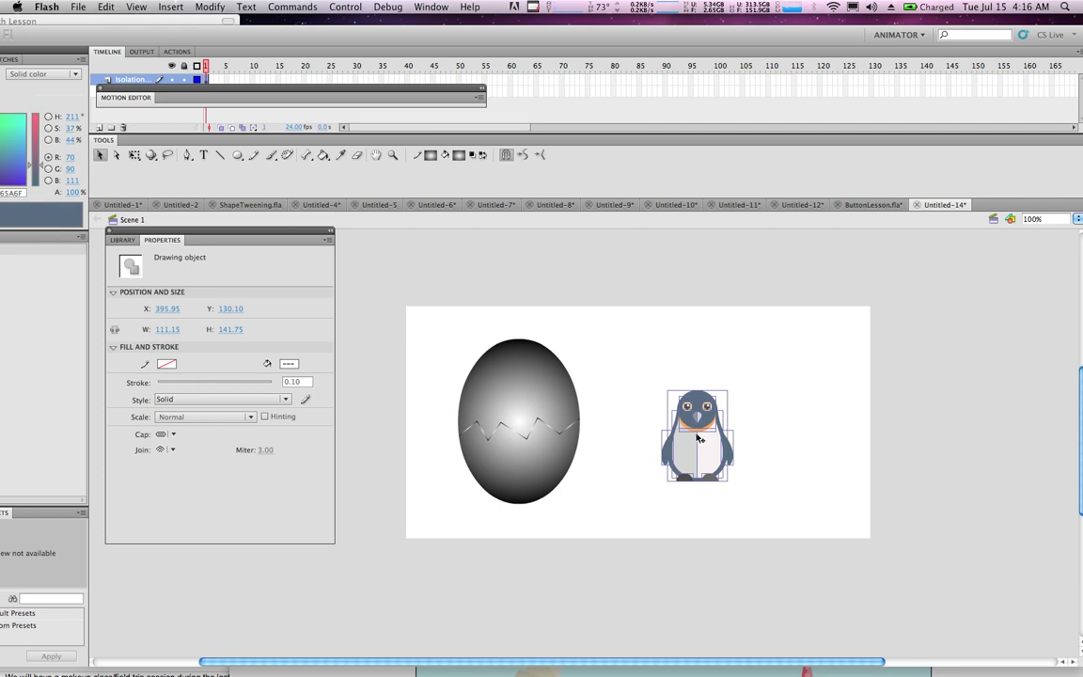
left_click_drag(697, 437, 673, 480)
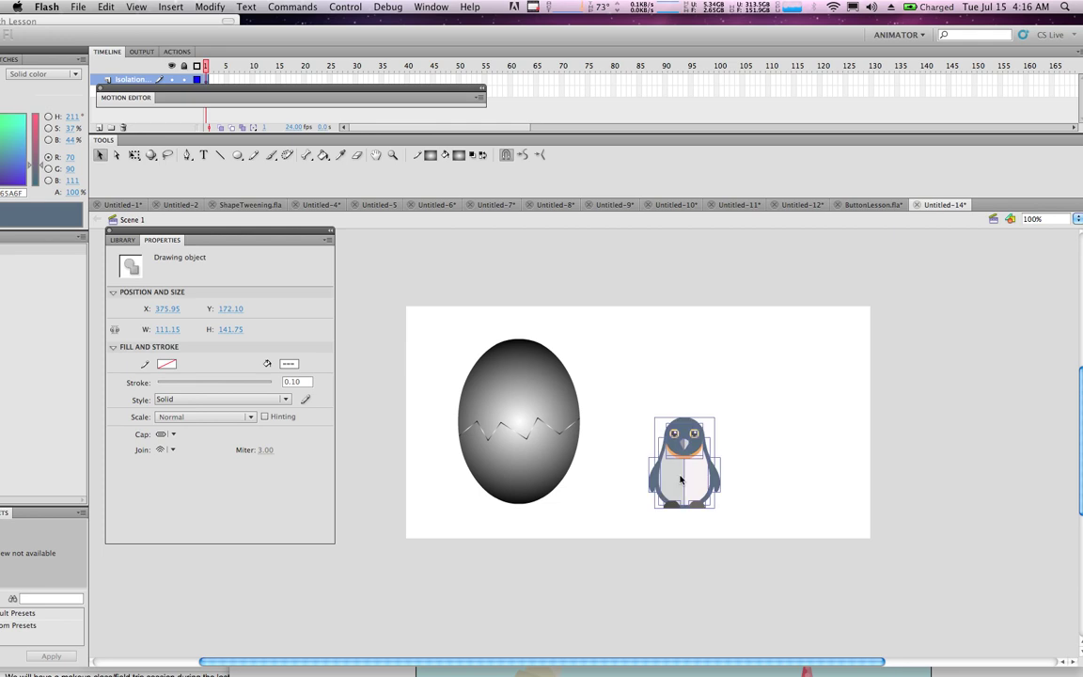
- Convert the selected penguin artwork to a Movie Clip symbol named penguin dance
right_click(673, 480)
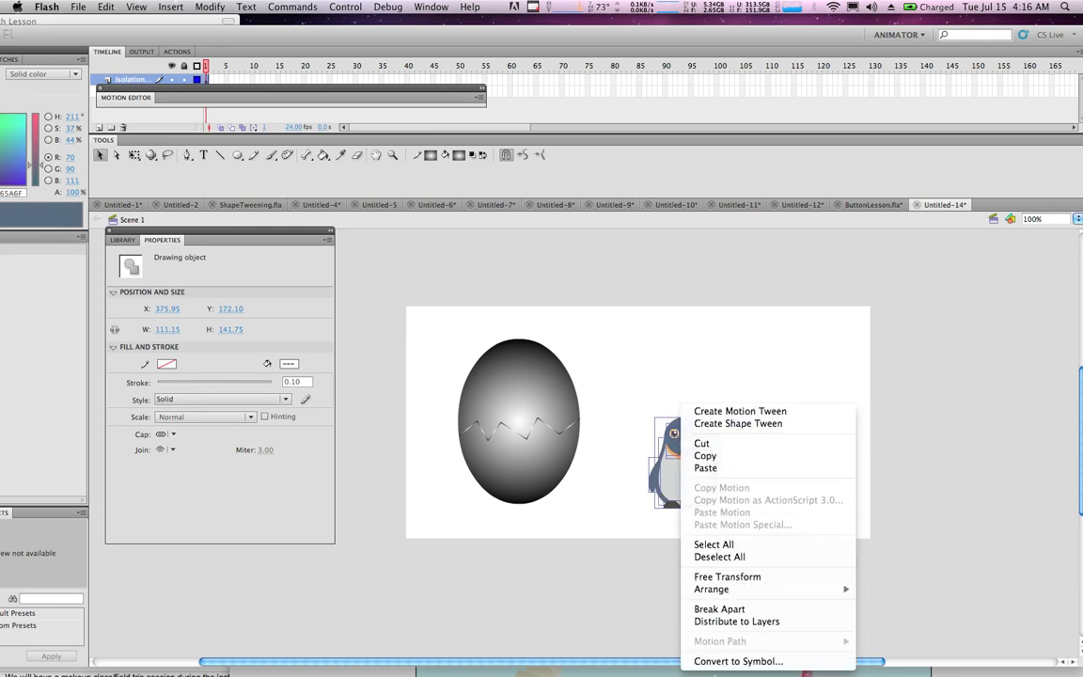
left_click(742, 662)
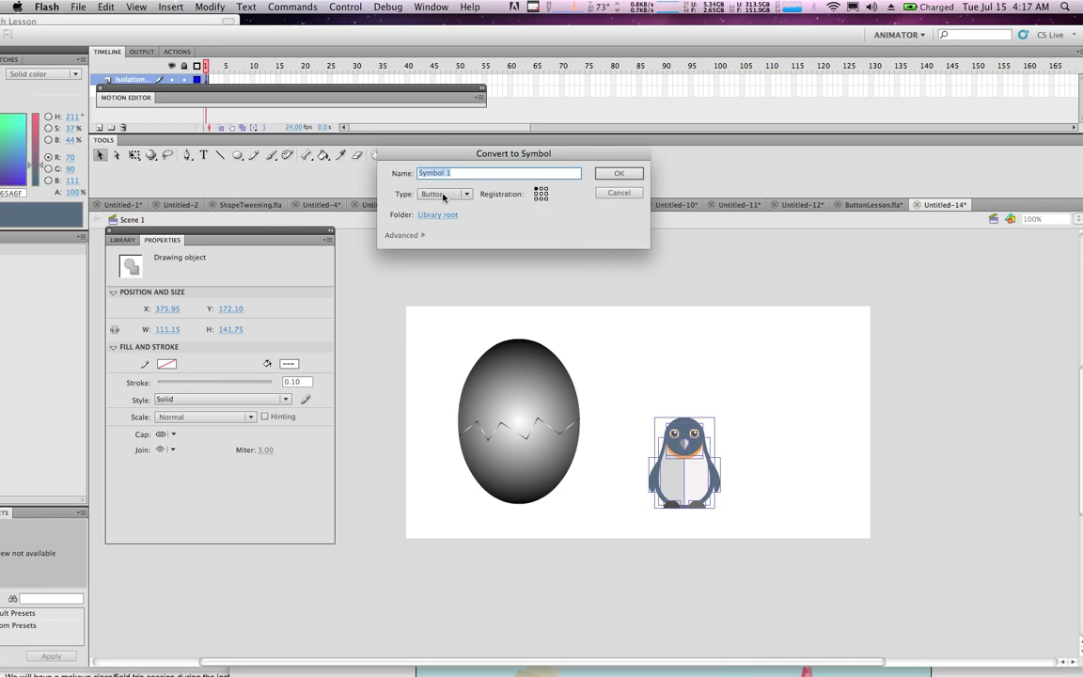
left_click(449, 194)
left_click(452, 193)
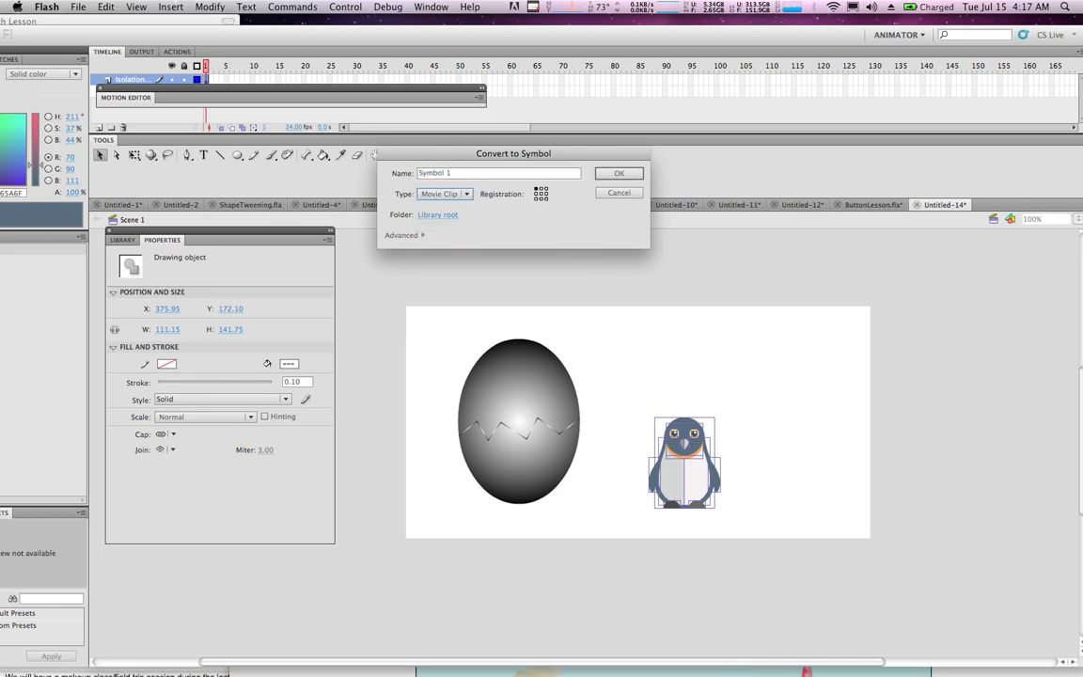
type("penguin dance")
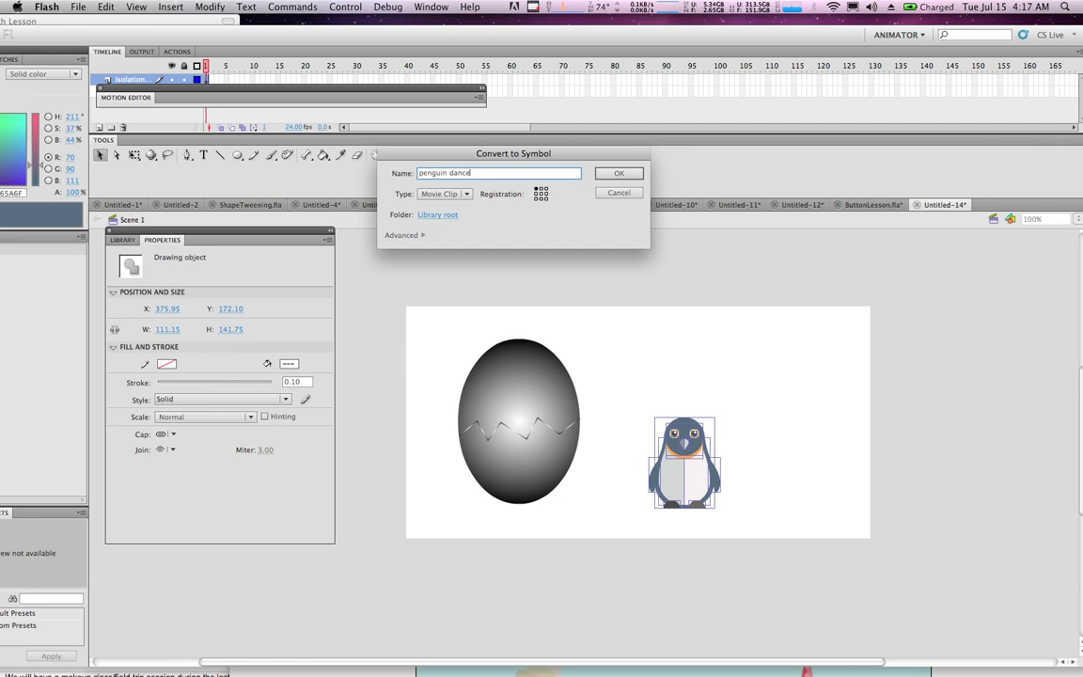
key("Return")
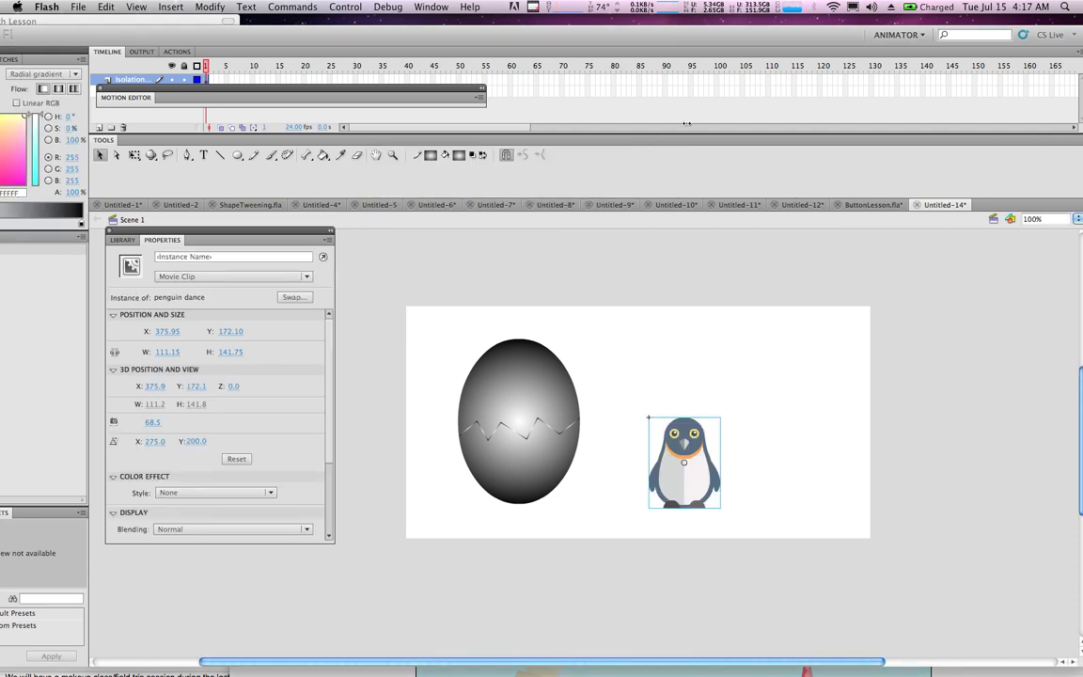
- Uncover the timeline layers and open the Egg Button symbol to examine its Up, Over, Down and Hit frames
left_click_drag(370, 83, 392, 183)
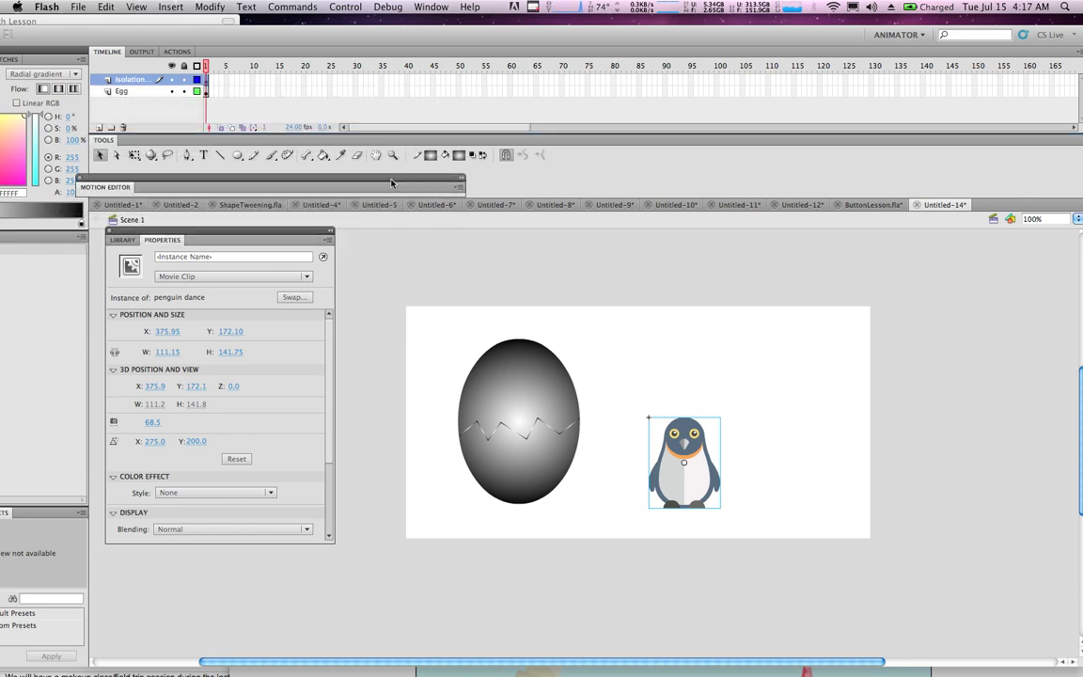
left_click(522, 378)
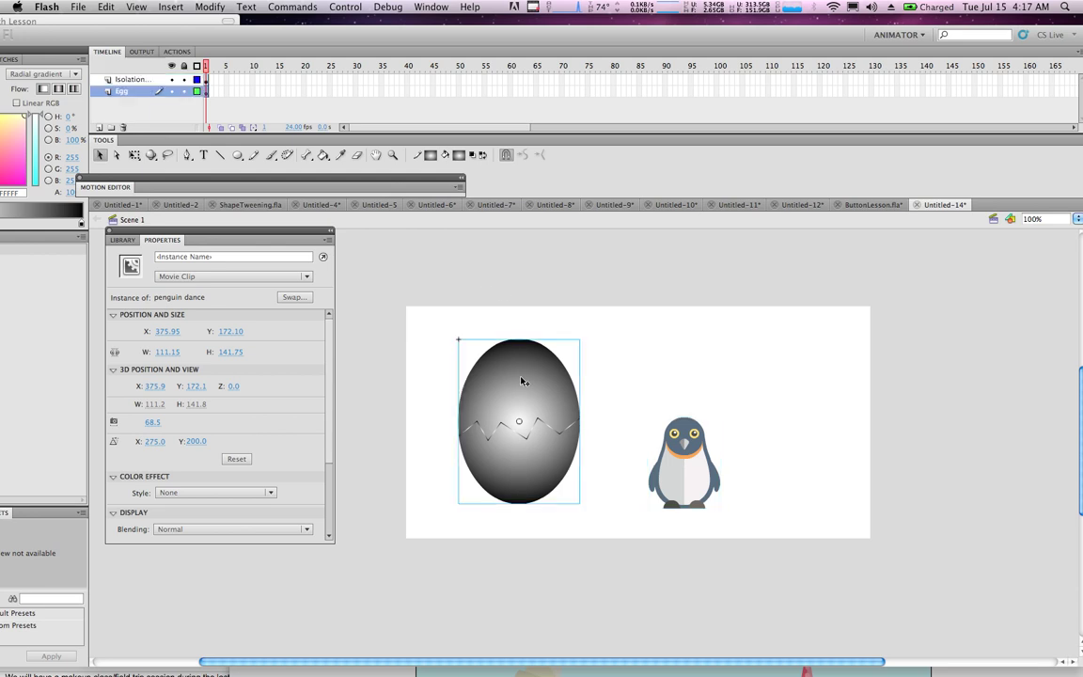
double_click(540, 395)
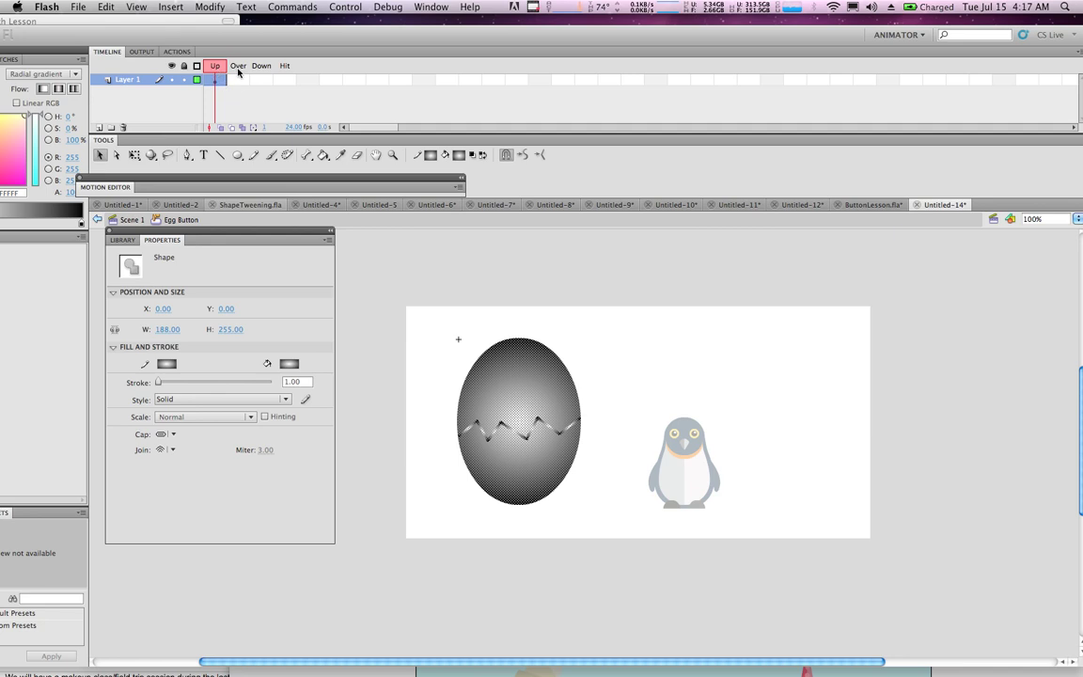
left_click_drag(256, 234, 260, 296)
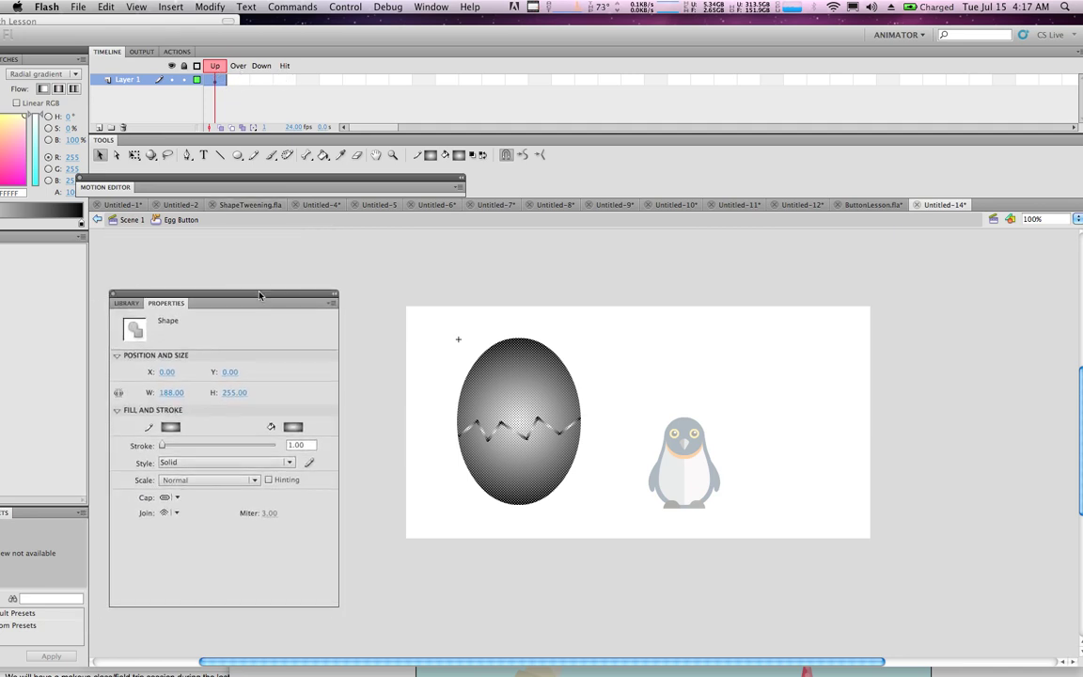
- Open the penguin dance movie clip from Scene 1 and insert keyframes at frames 5, 10 and 15
left_click(138, 221)
left_click(689, 467)
double_click(689, 467)
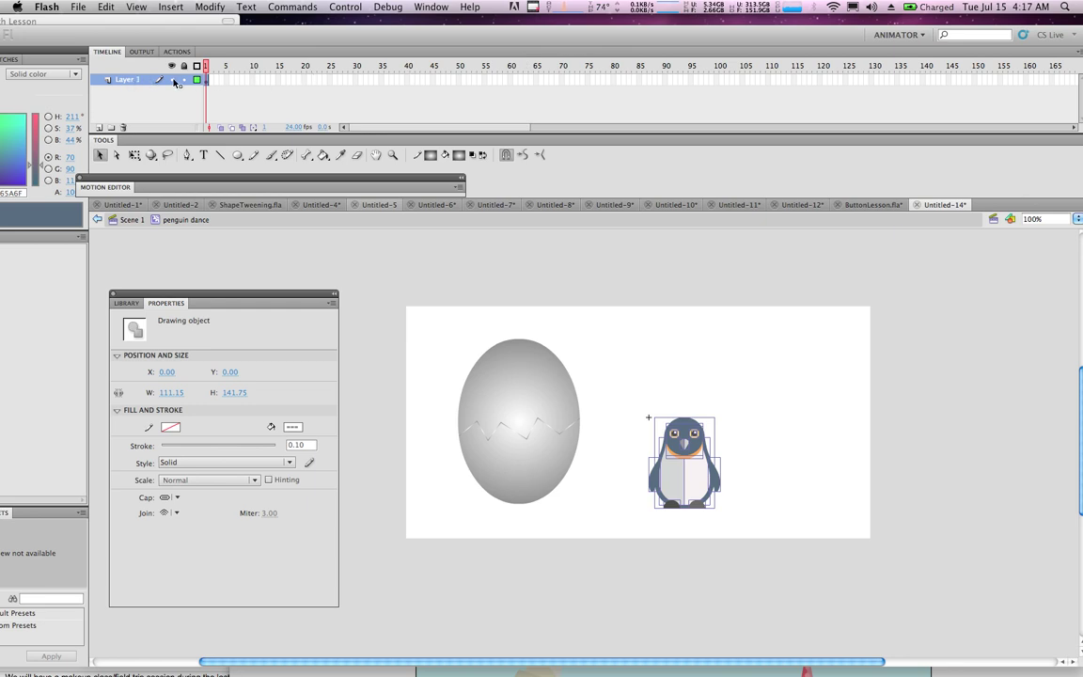
left_click(229, 83)
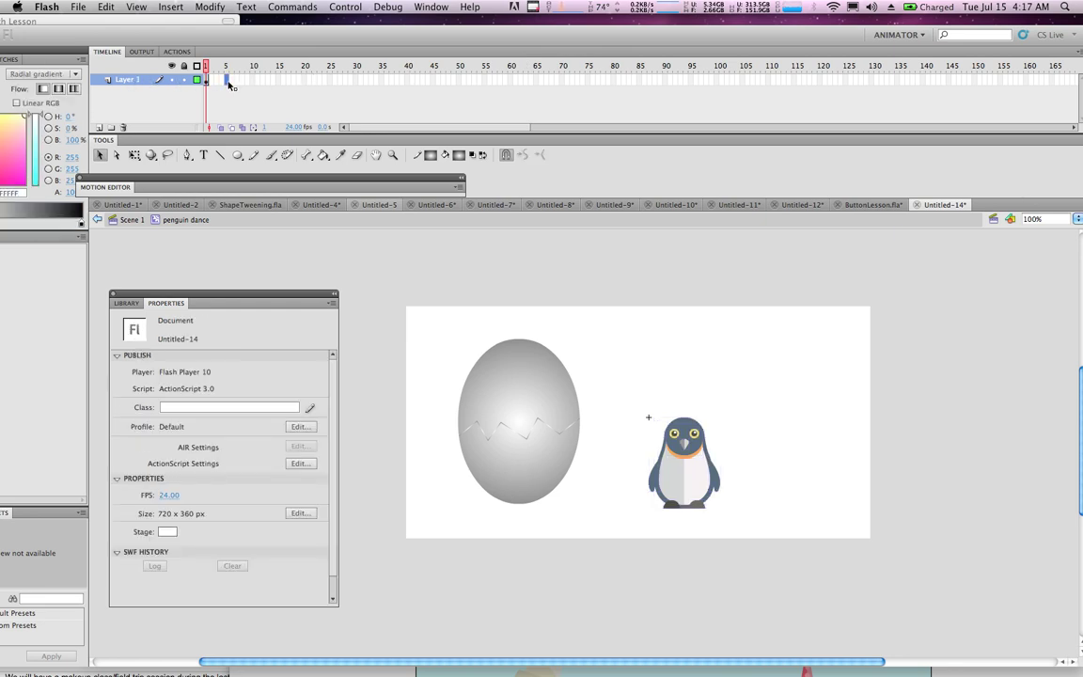
key("F6")
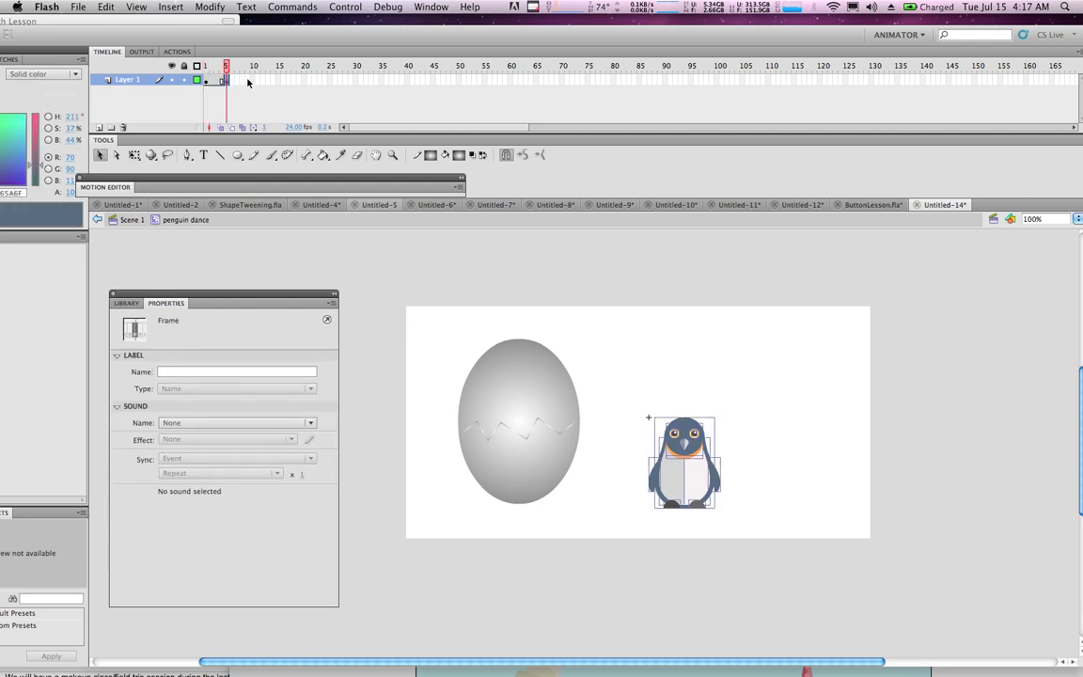
left_click(252, 82)
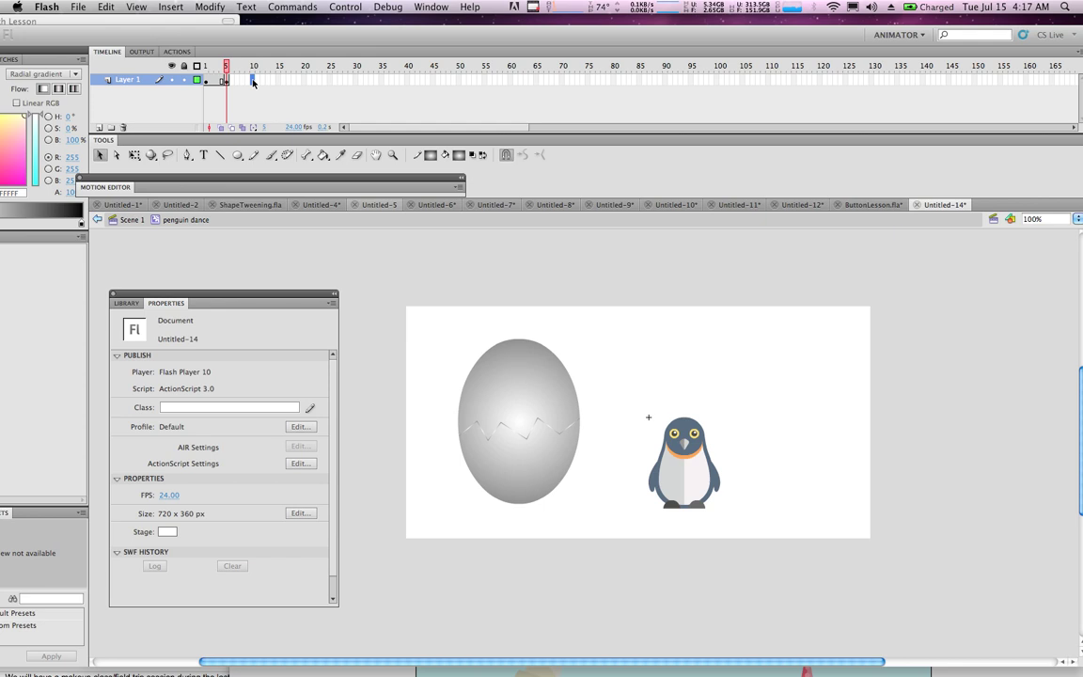
key("F6")
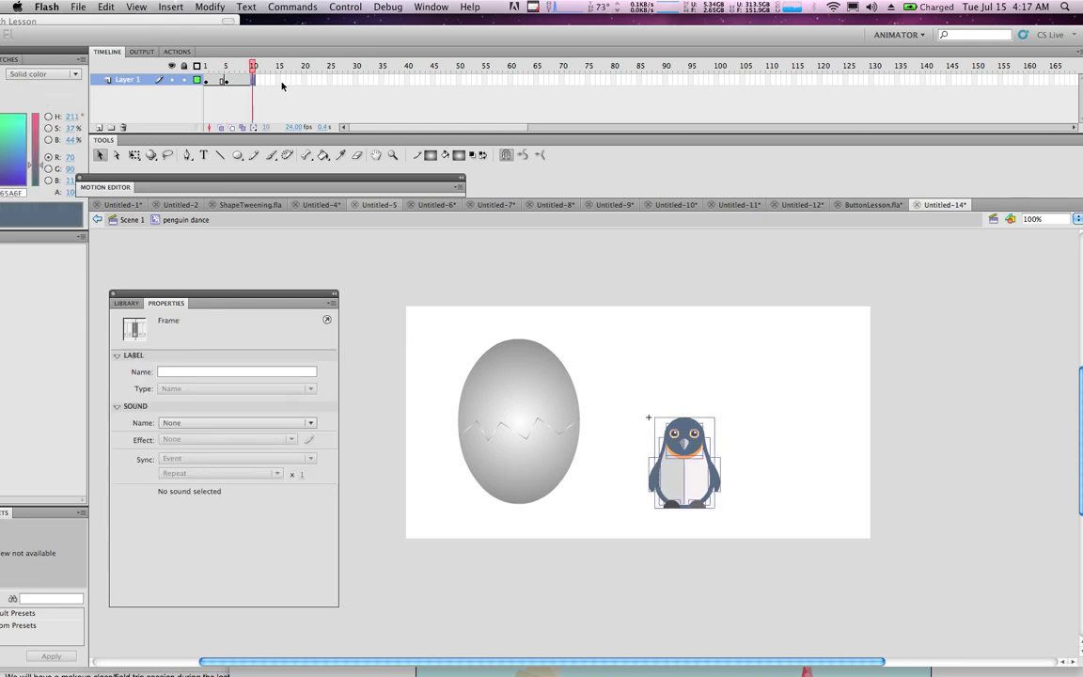
left_click(281, 86)
left_click(225, 87)
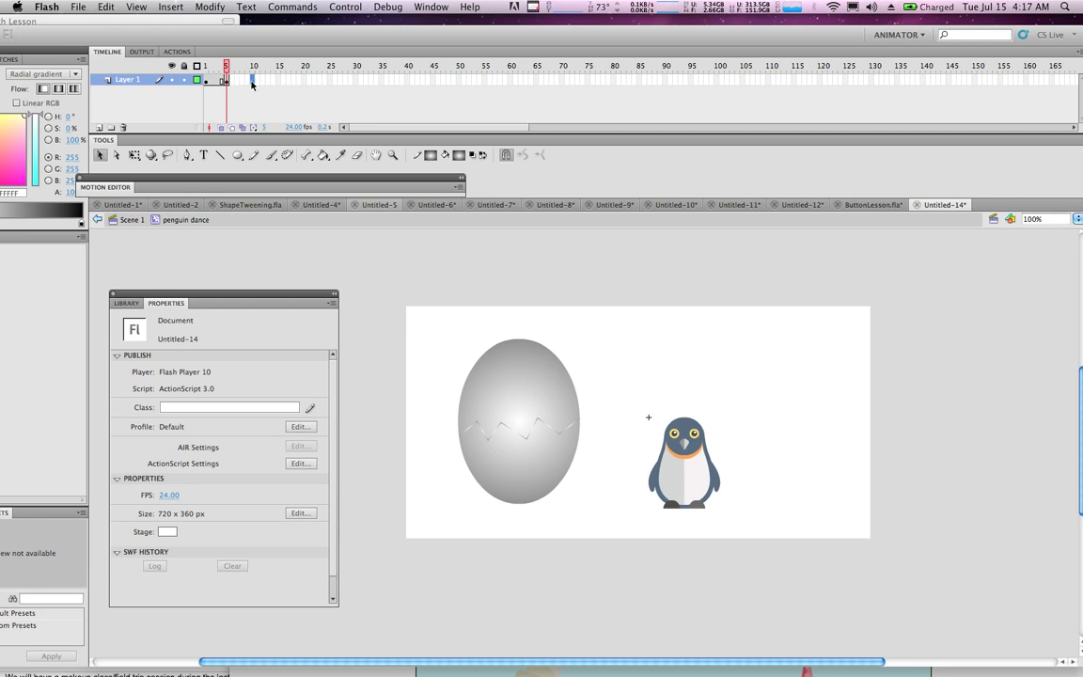
left_click(252, 83)
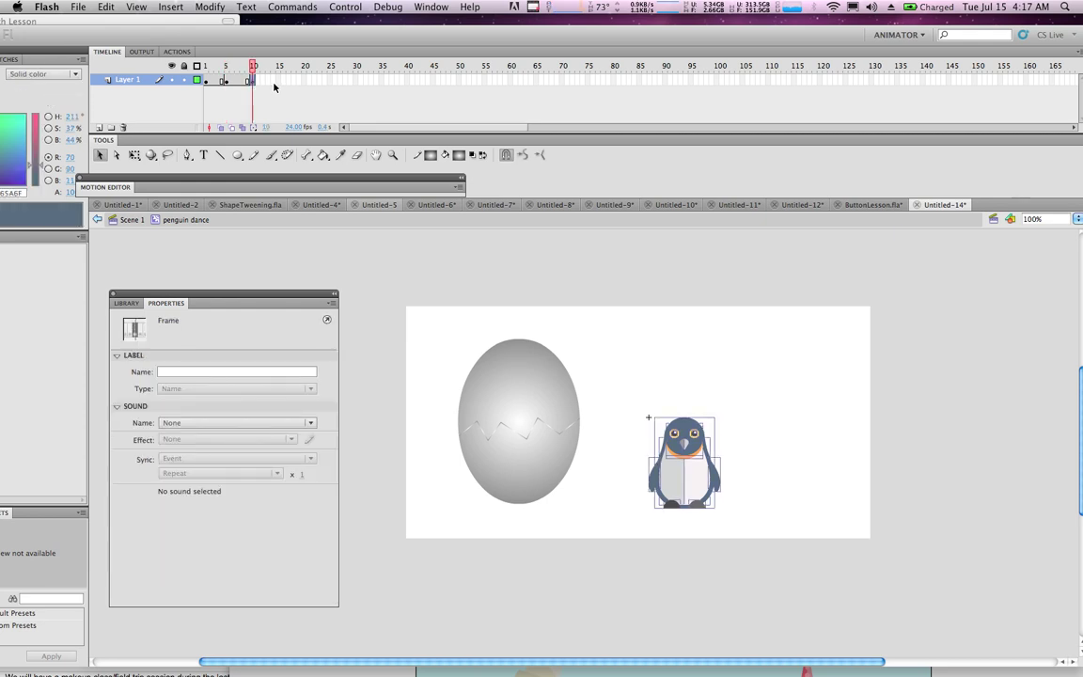
left_click(278, 85)
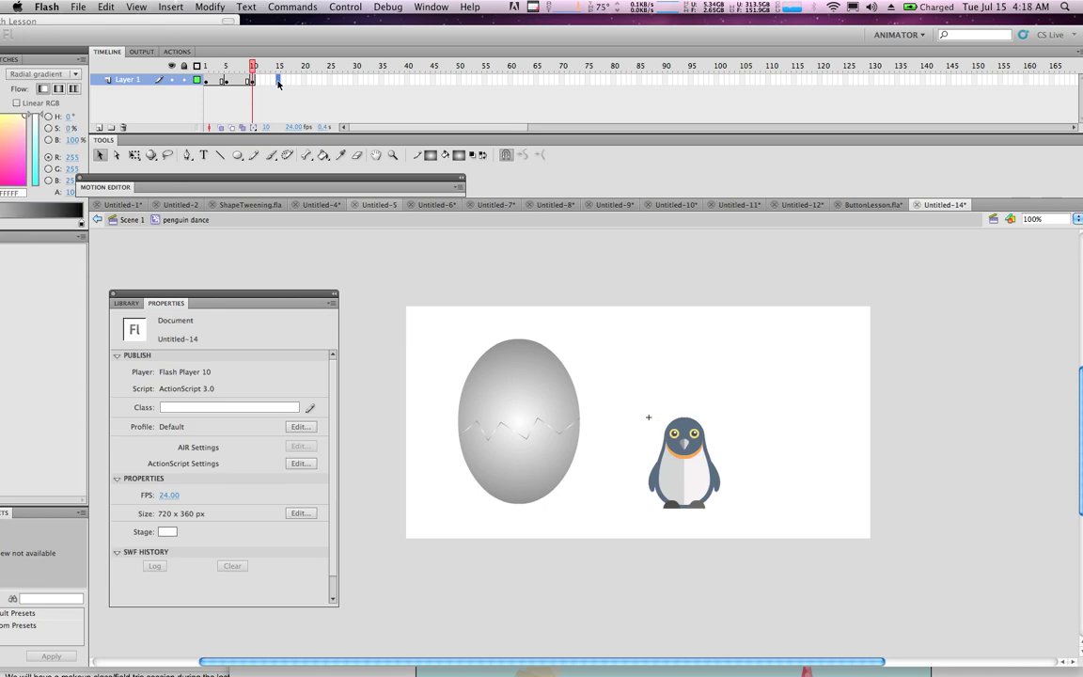
left_click(278, 83)
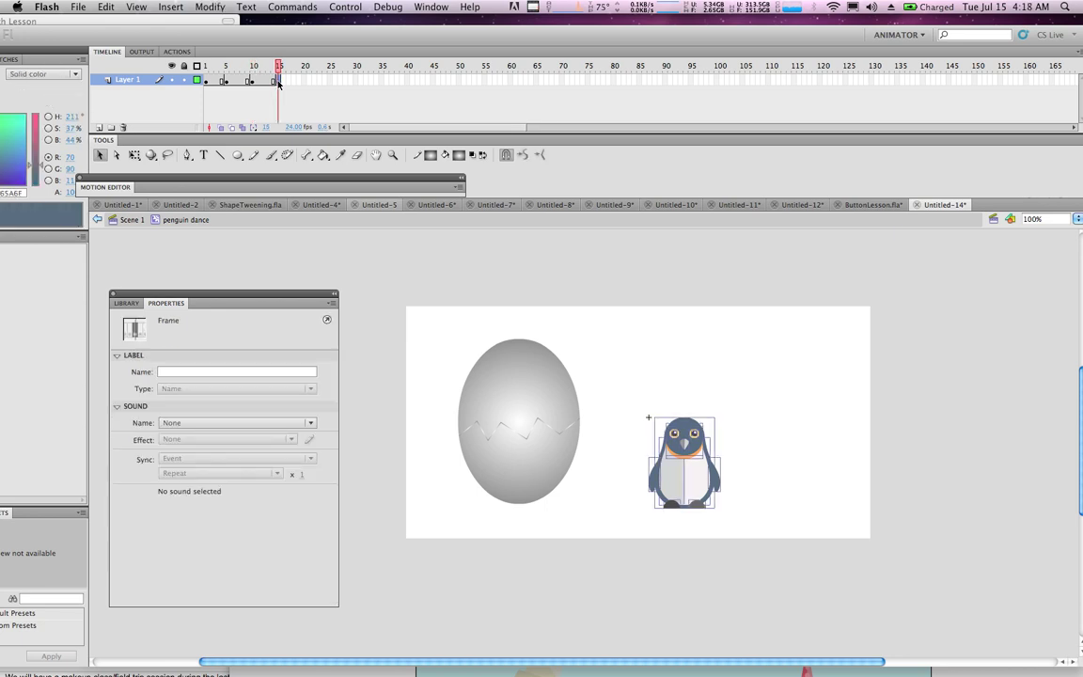
- Tilt the whole penguin clockwise on frame 5, counterclockwise on frame 10 and clockwise on frame 15 with Free Transform
left_click(226, 80)
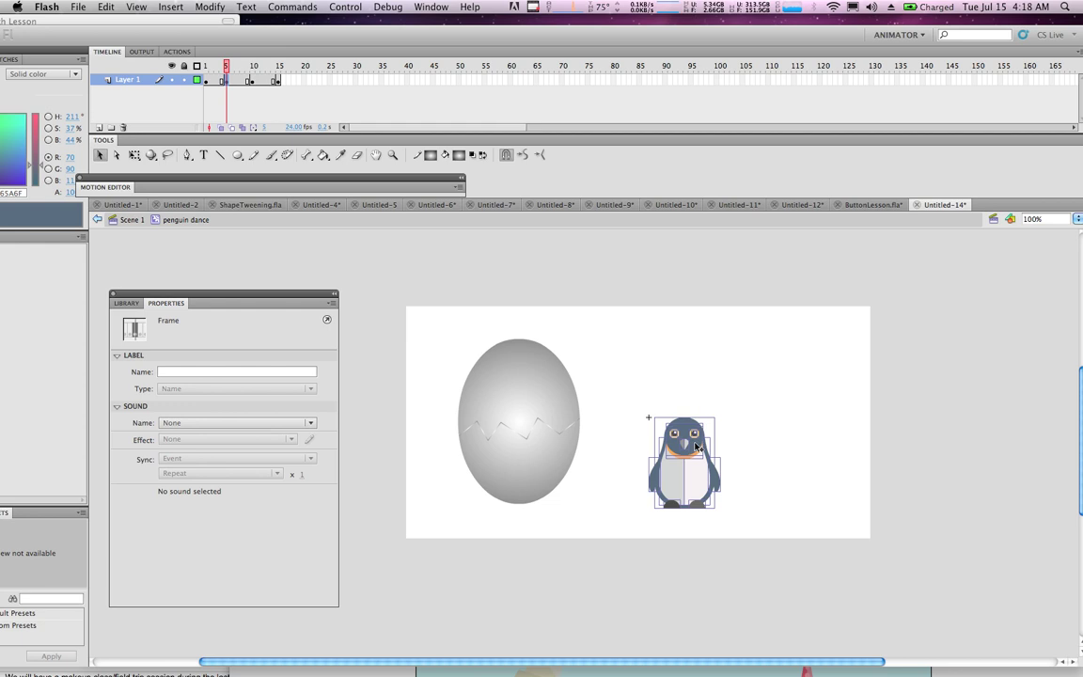
left_click(134, 156)
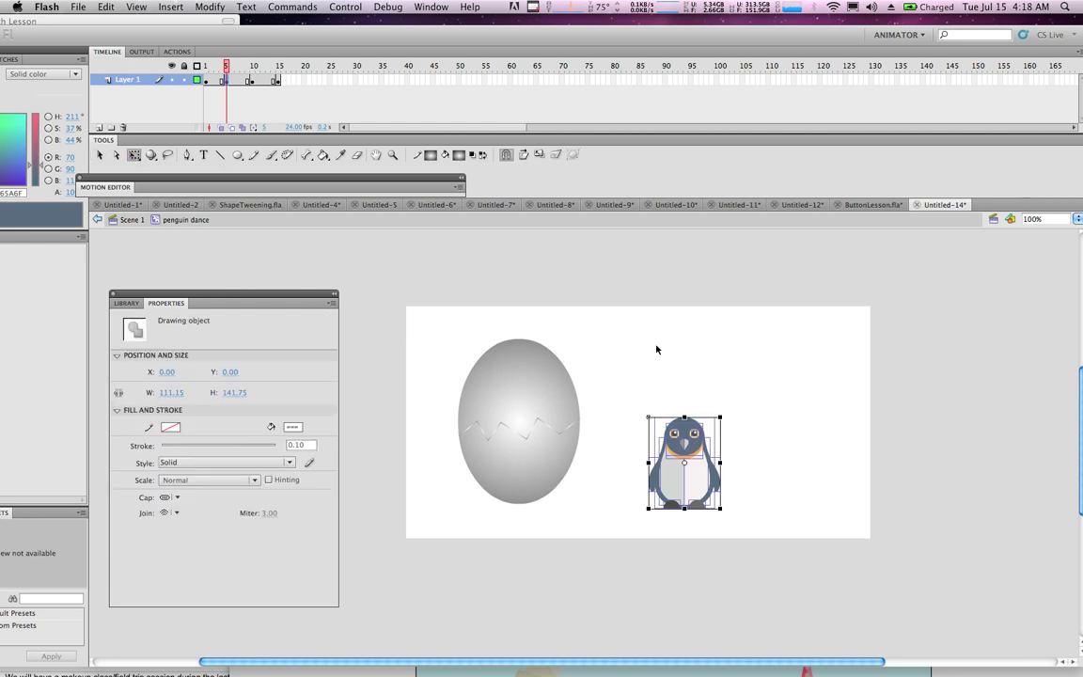
left_click_drag(723, 410, 735, 419)
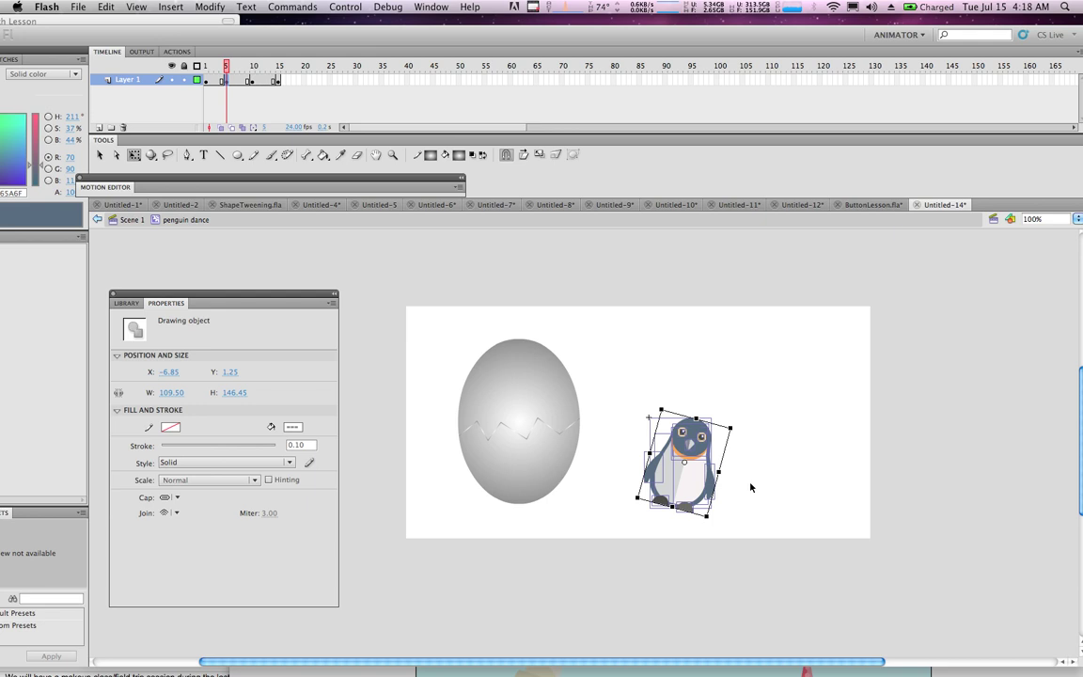
left_click(251, 81)
left_click_drag(640, 411, 638, 416)
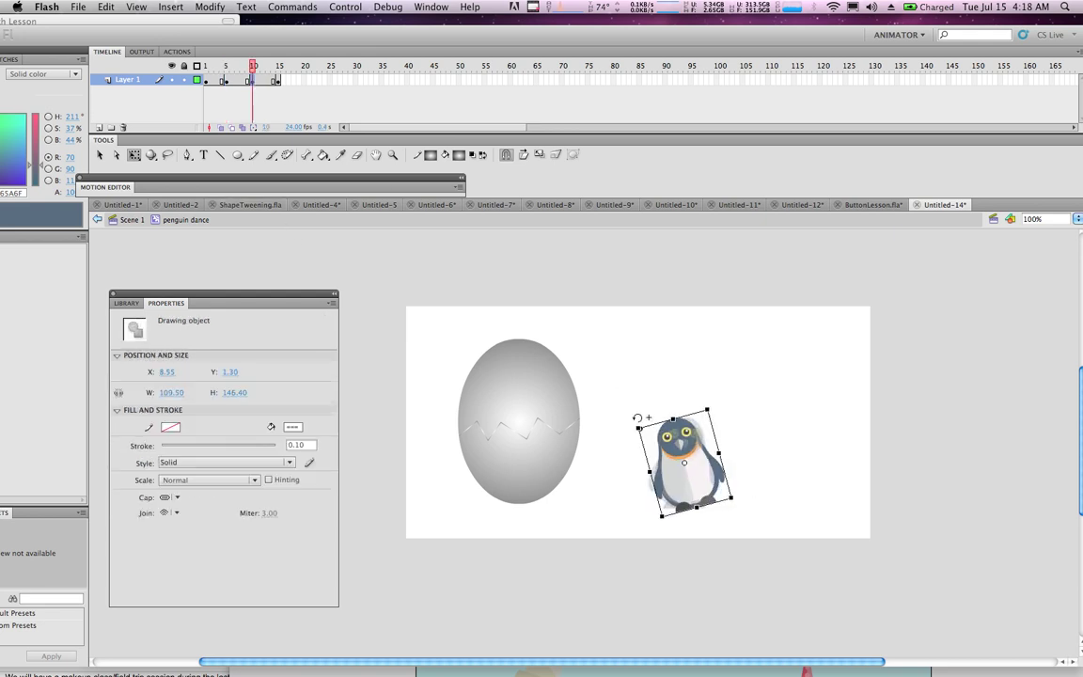
left_click(277, 81)
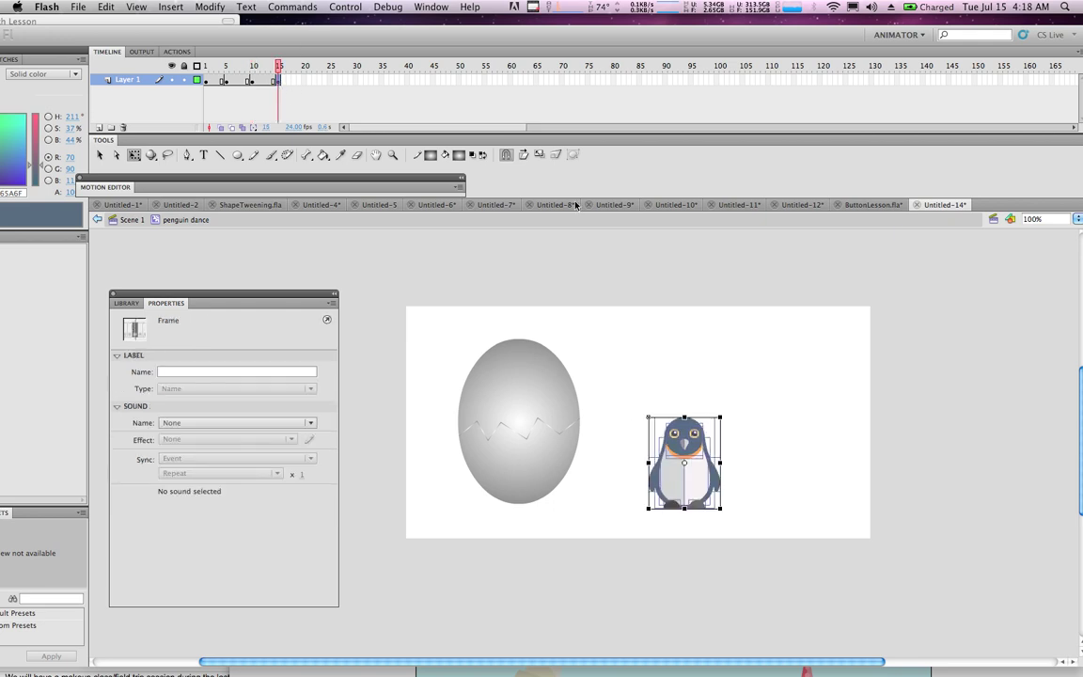
mouse_move(720, 413)
left_mouse_down()
mouse_move(733, 420)
mouse_move(674, 421)
left_mouse_up()
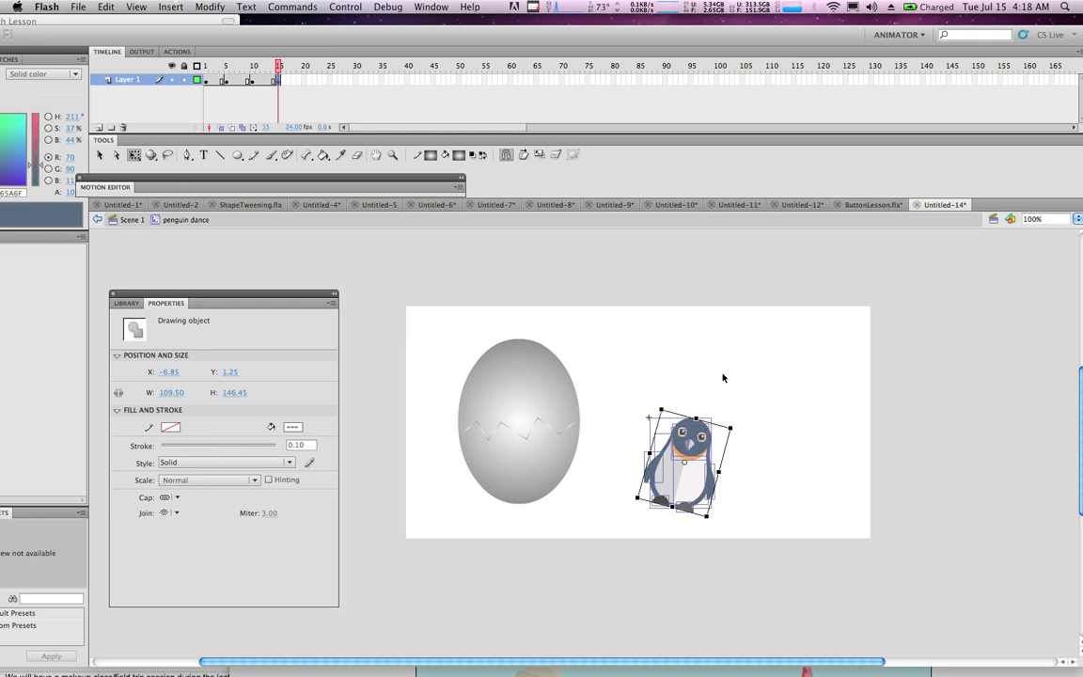
- On frame 10, raise the penguin to Y -8.70 and enlarge its right-hand wing to about 42 by 62 px
left_click(252, 81)
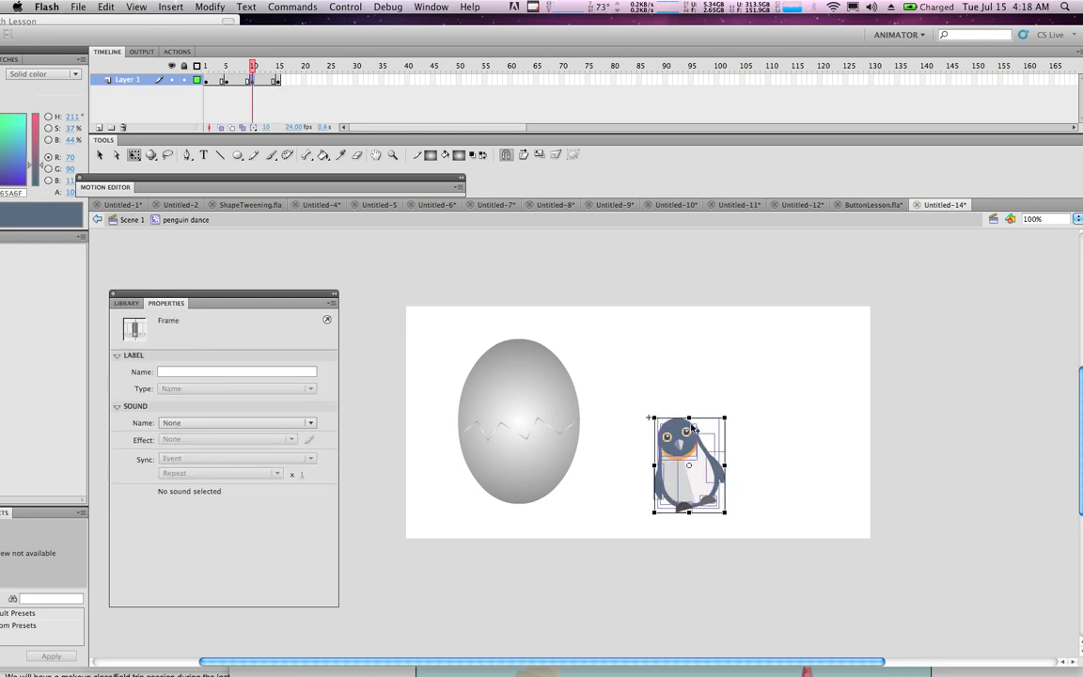
left_click(697, 439)
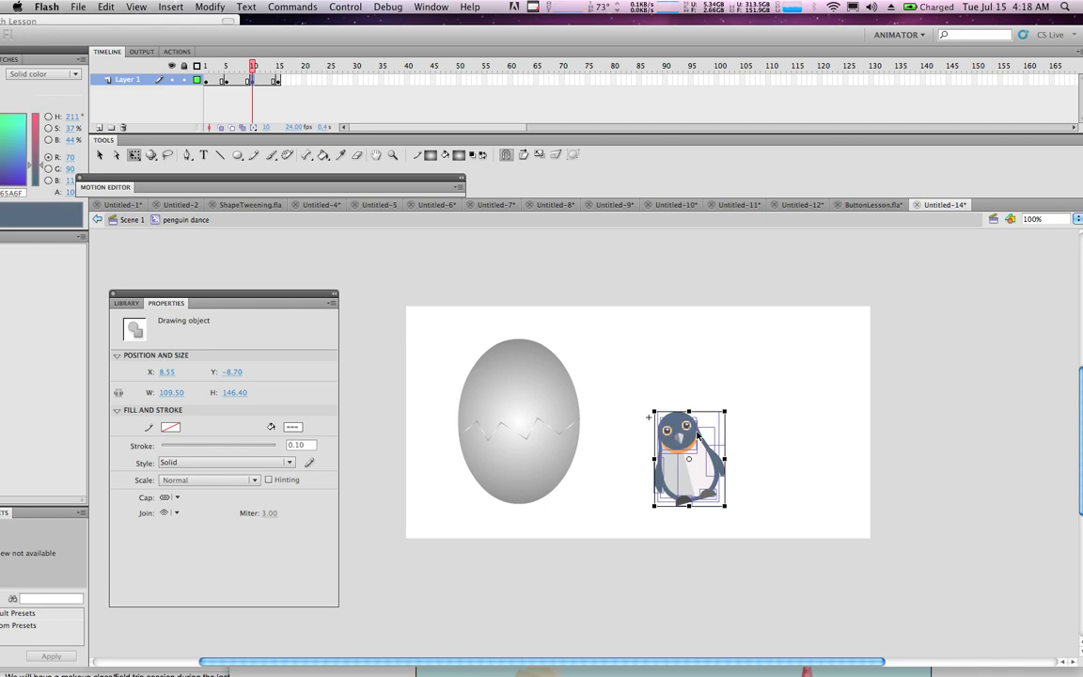
left_click(752, 475)
left_click(725, 472)
double_click(718, 463)
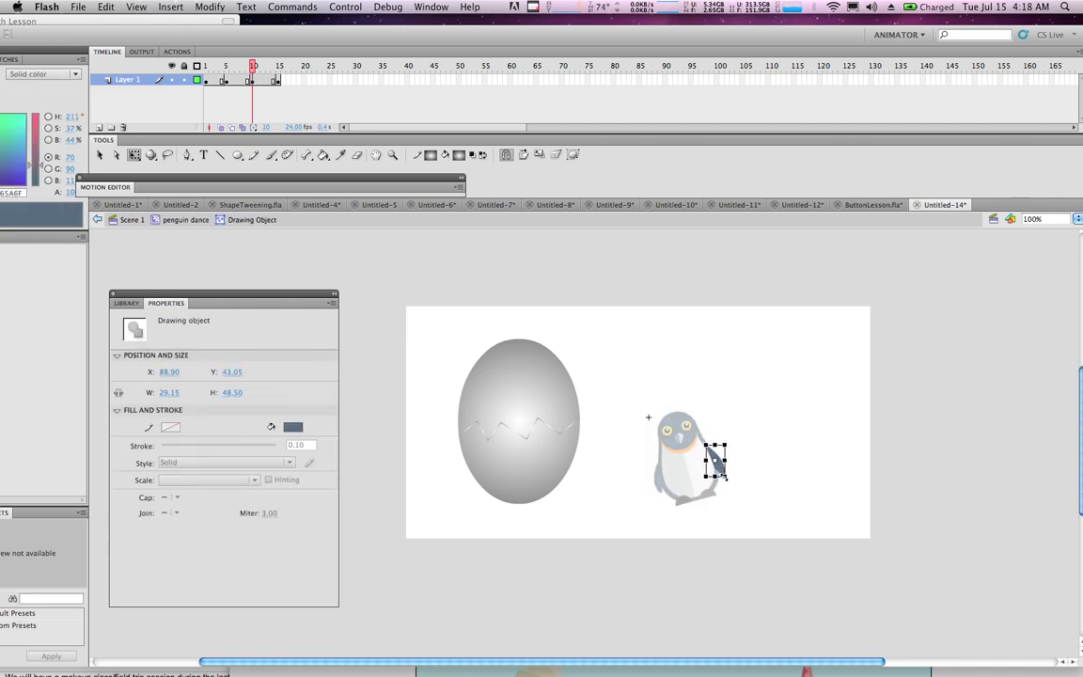
key("ctrl+a")
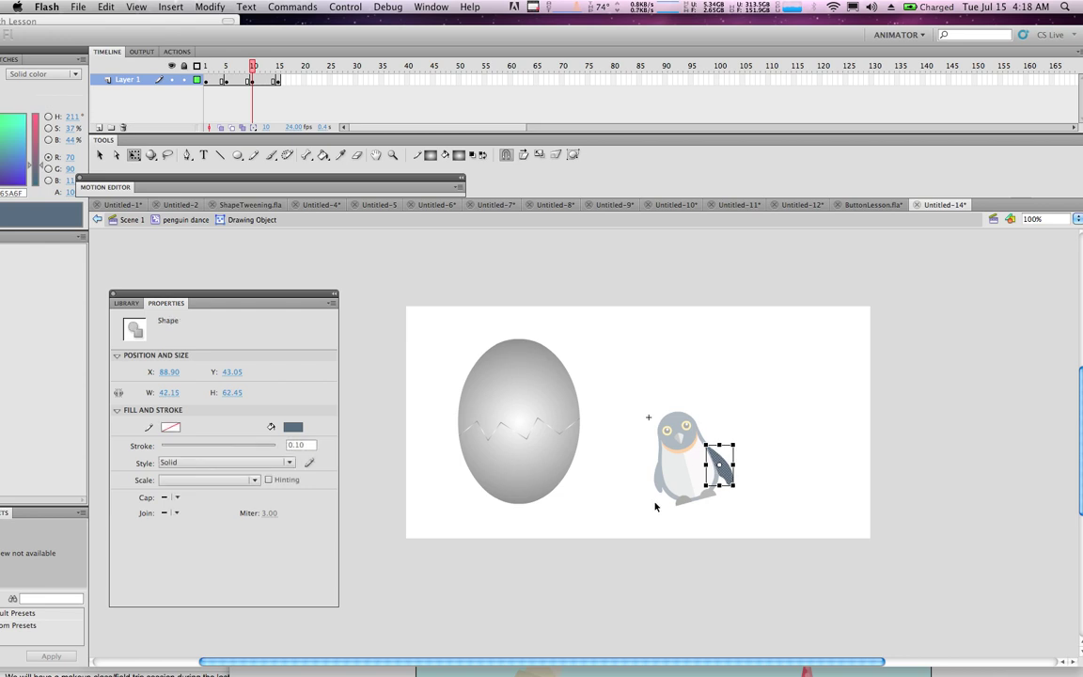
- Open the penguin's left-hand wing drawing object on frame 10 for editing
double_click(655, 505)
double_click(658, 500)
left_click(659, 500)
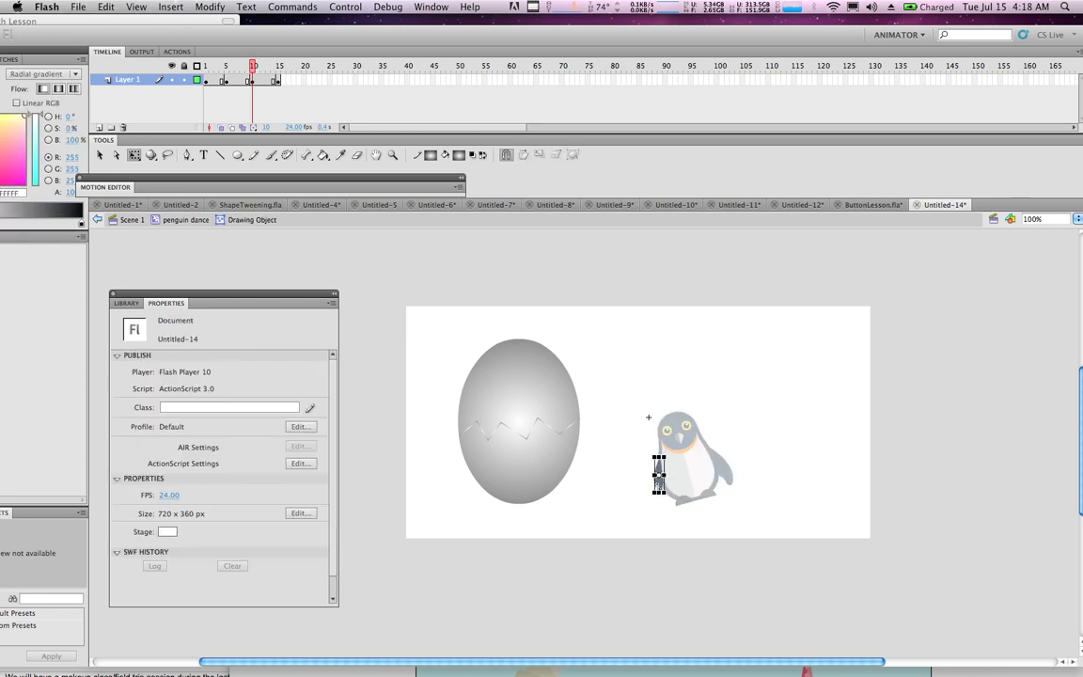
left_click(790, 490)
- On frame 5, enlarge the penguin's right-hand wing and swing it outward about its shoulder, to about 27 by 66 px
mouse_move(243, 76)
left_mouse_down()
mouse_move(186, 63)
mouse_move(265, 64)
mouse_move(206, 63)
mouse_move(228, 85)
left_mouse_up()
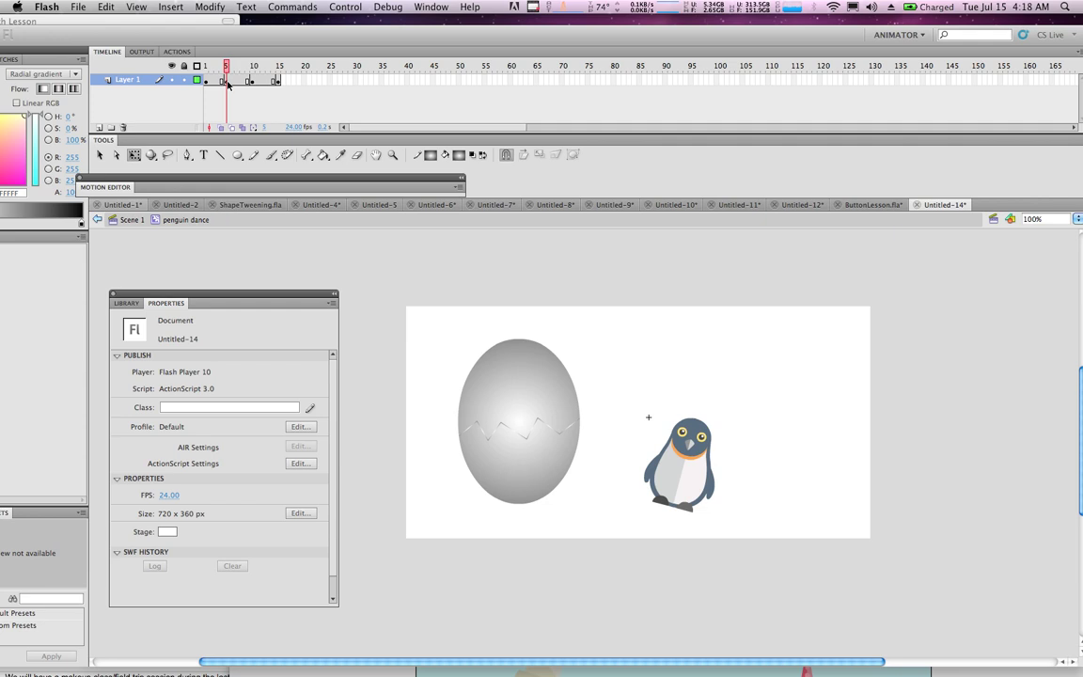
left_click(228, 82)
left_click(713, 500)
double_click(712, 495)
left_click(708, 480)
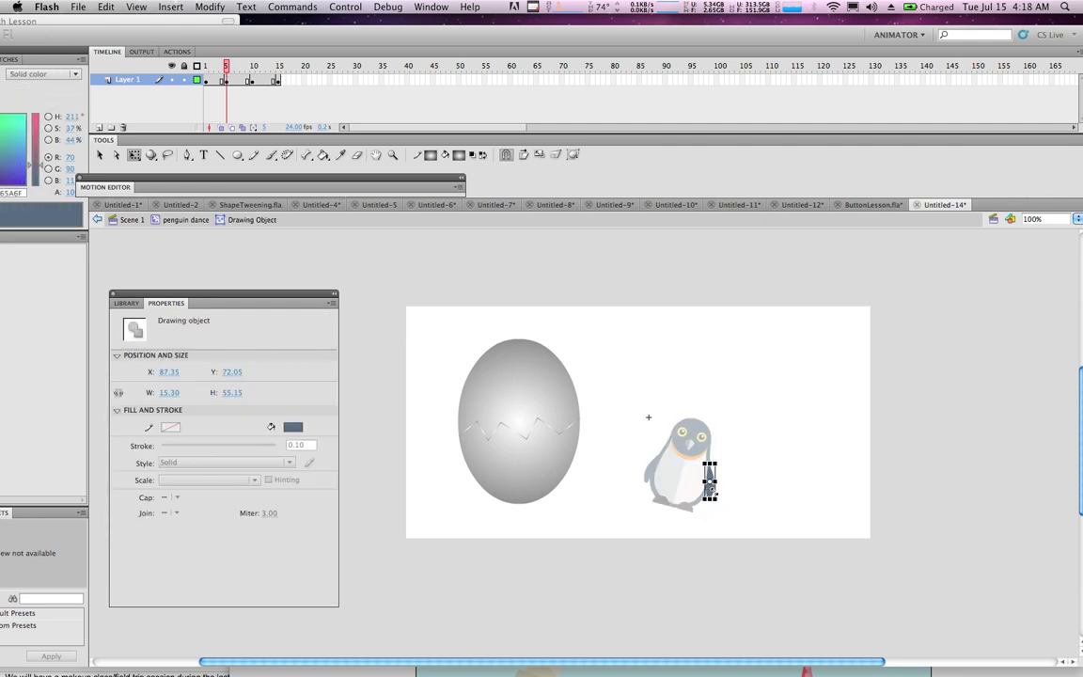
mouse_move(709, 481)
left_mouse_down()
mouse_move(703, 475)
mouse_move(732, 515)
left_mouse_up()
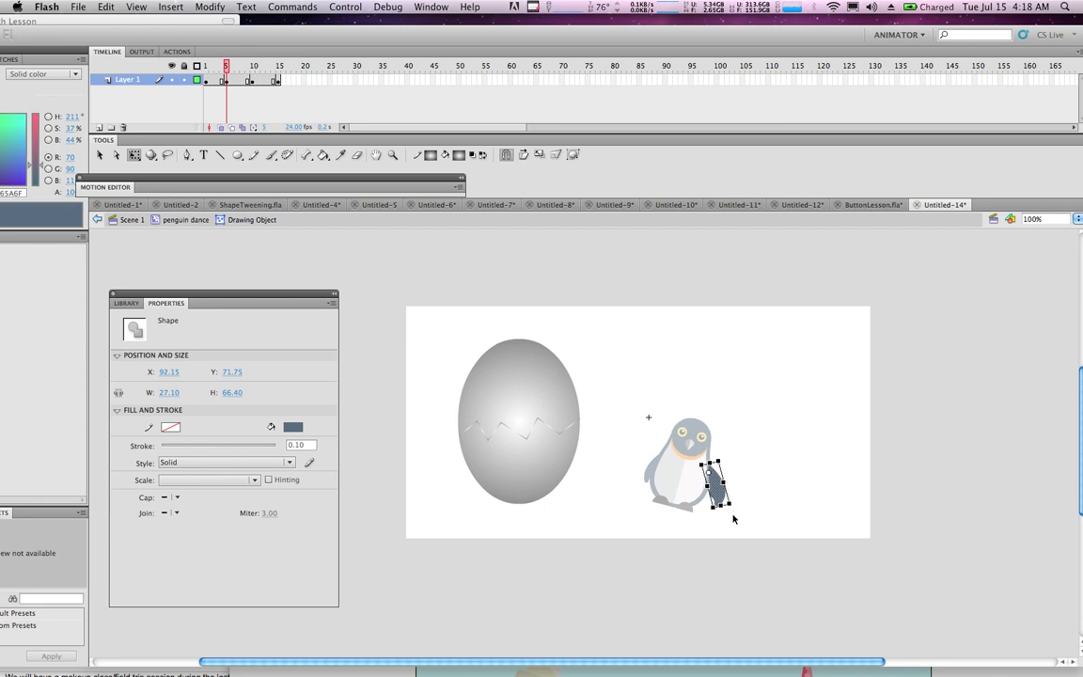
double_click(772, 445)
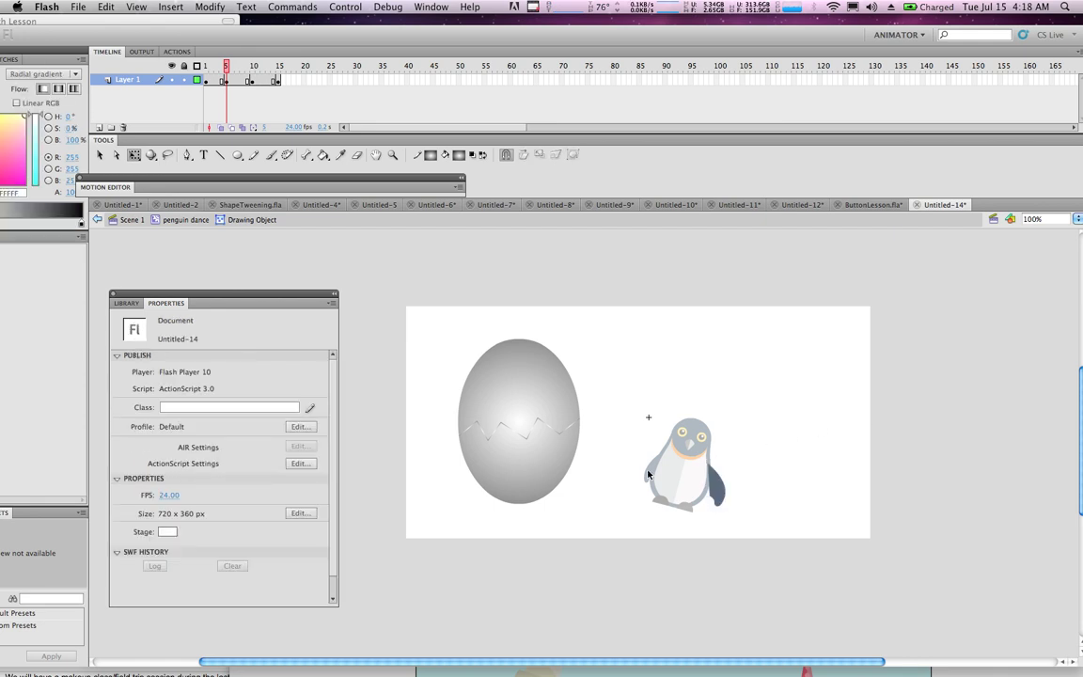
- On frame 5, open the penguin's left-hand wing and rotate it outward so it lifts away from the body
left_click(716, 484)
double_click(655, 464)
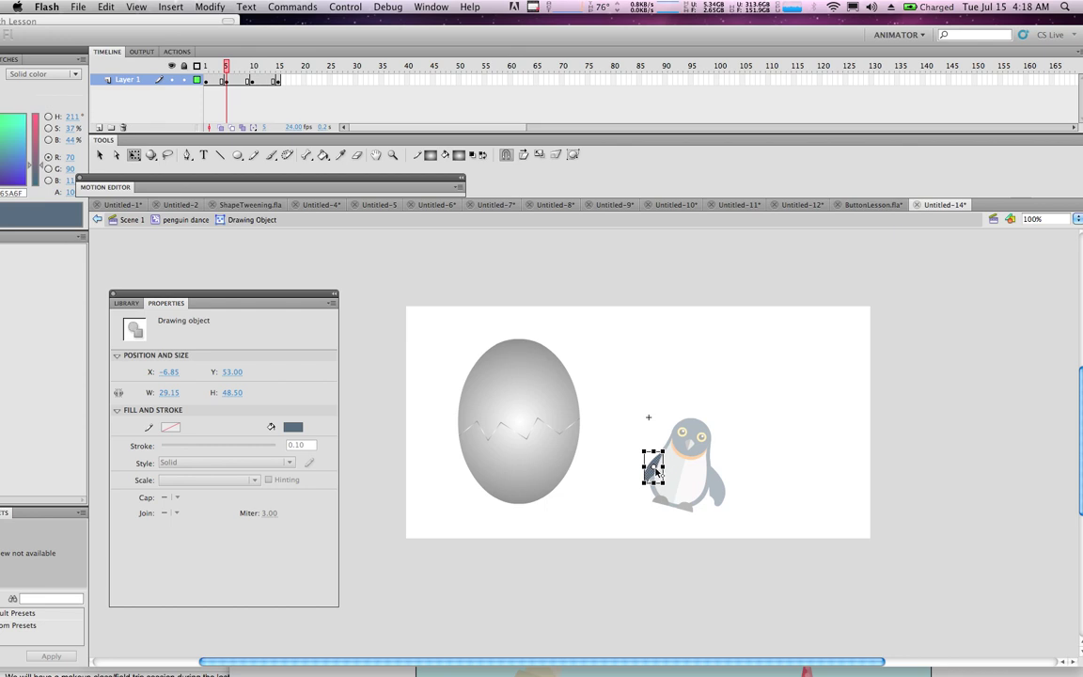
left_click(655, 470)
left_click_drag(663, 485, 656, 490)
left_click(621, 515)
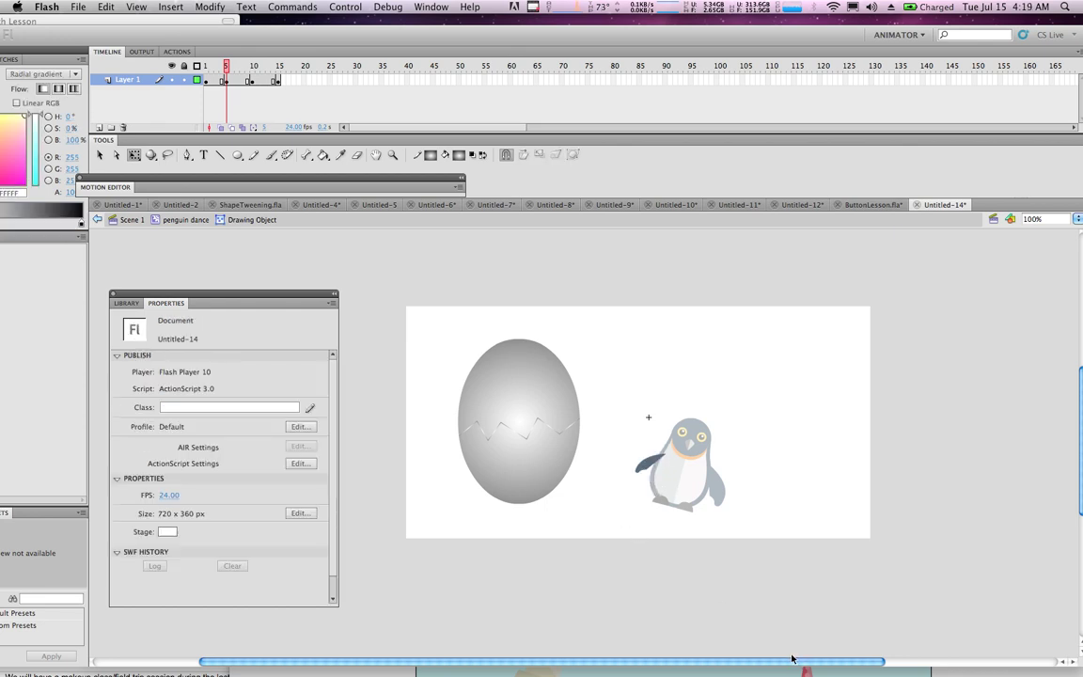
- Nudge the penguin's left-hand wing slightly further out from the body on frame 5
left_click(647, 466)
key("super+b")
key("Left")
key("Left")
key("Left")
left_click(755, 465)
- Create classic tweens across frames 1 to 15 of the penguin dance clip and preview the motion
left_click_drag(232, 75, 197, 66)
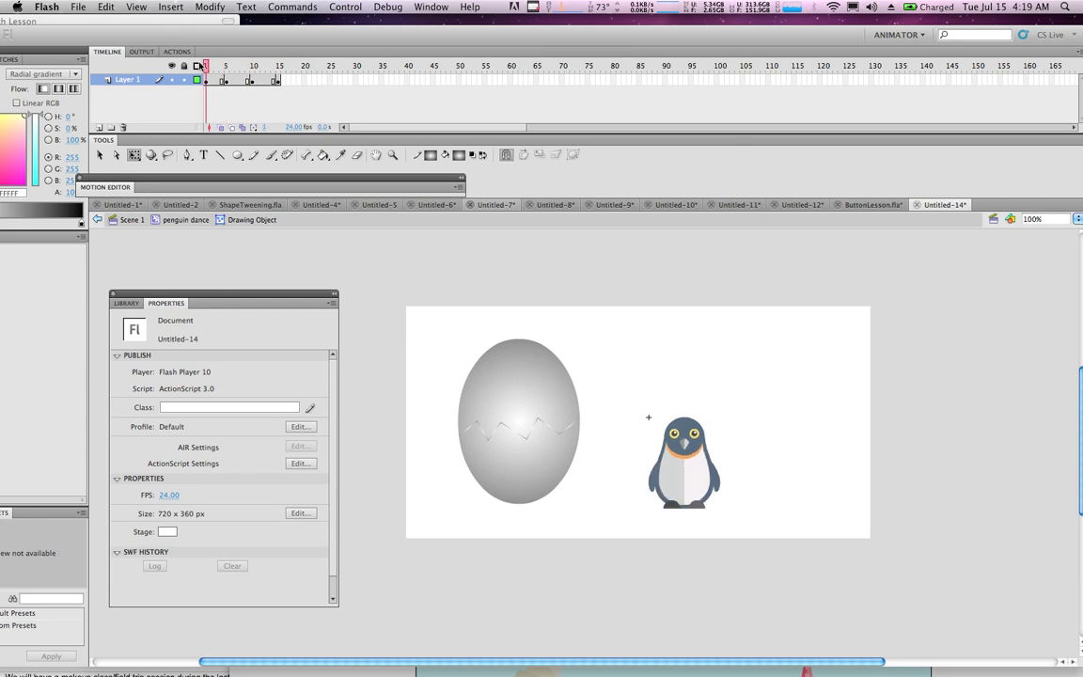
left_click(208, 81)
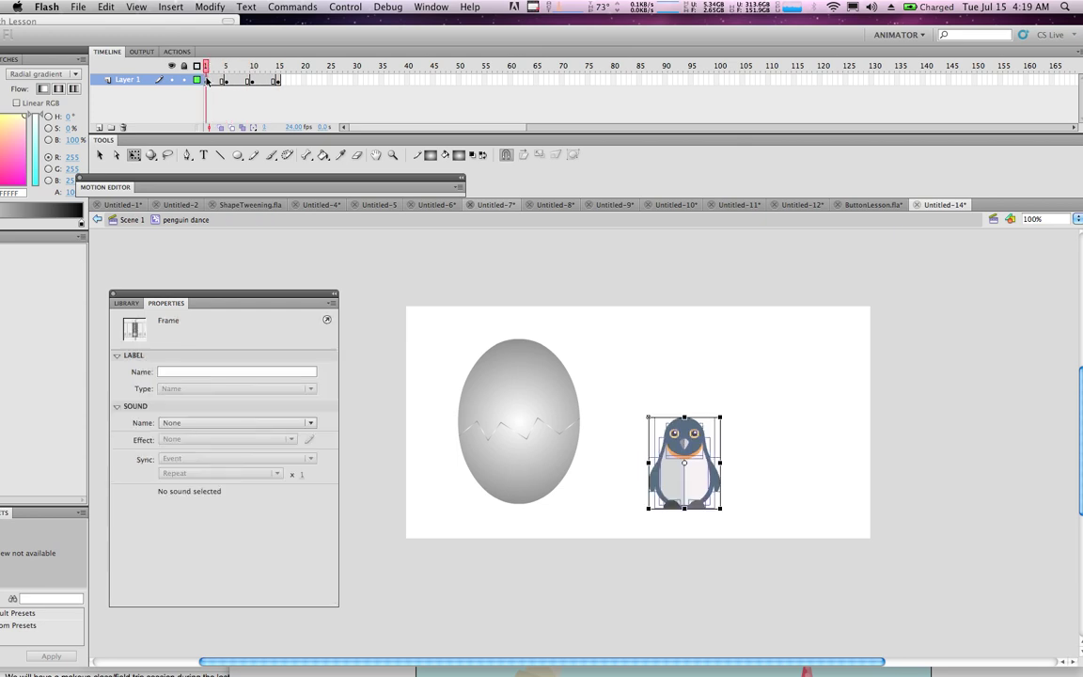
left_click_drag(253, 81, 280, 82)
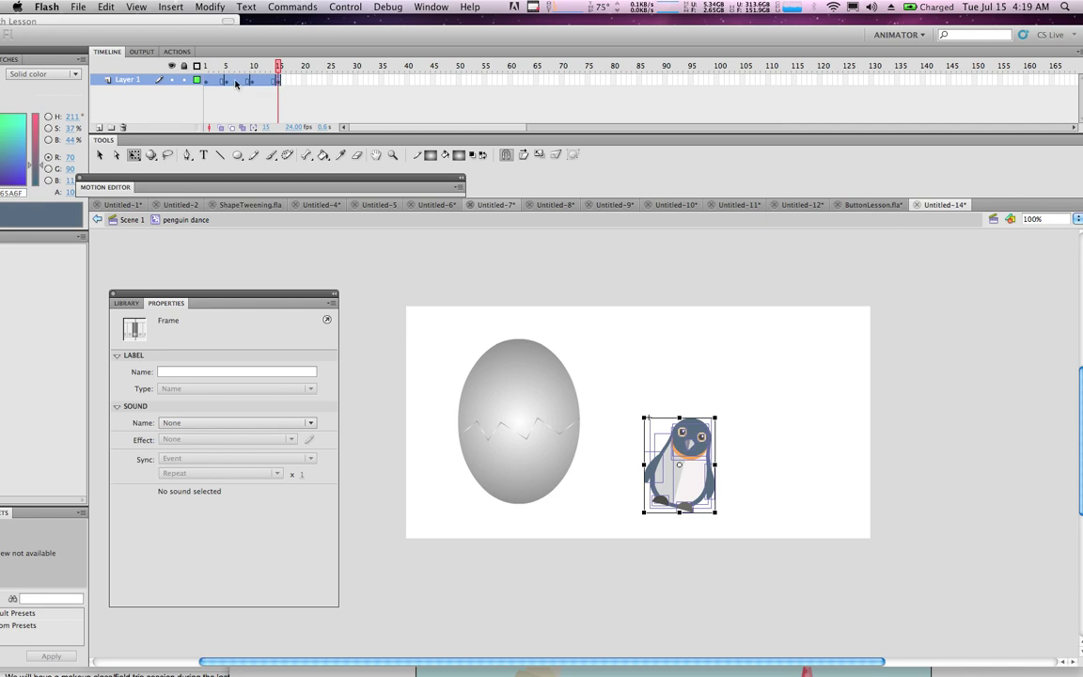
right_click(236, 83)
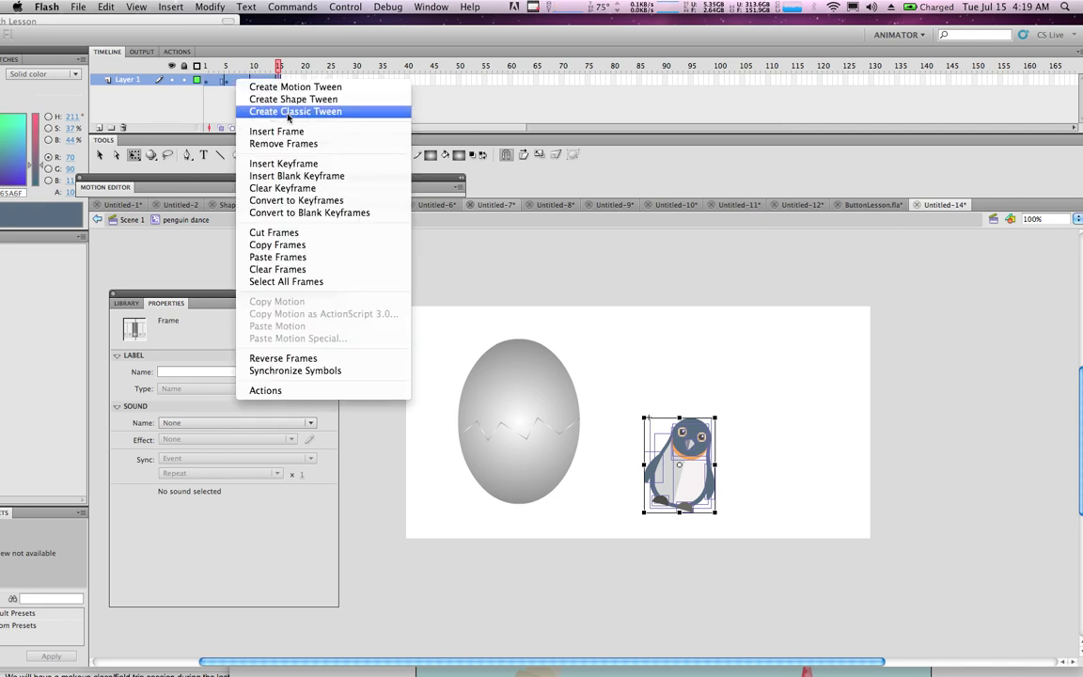
left_click(263, 110)
key("Return")
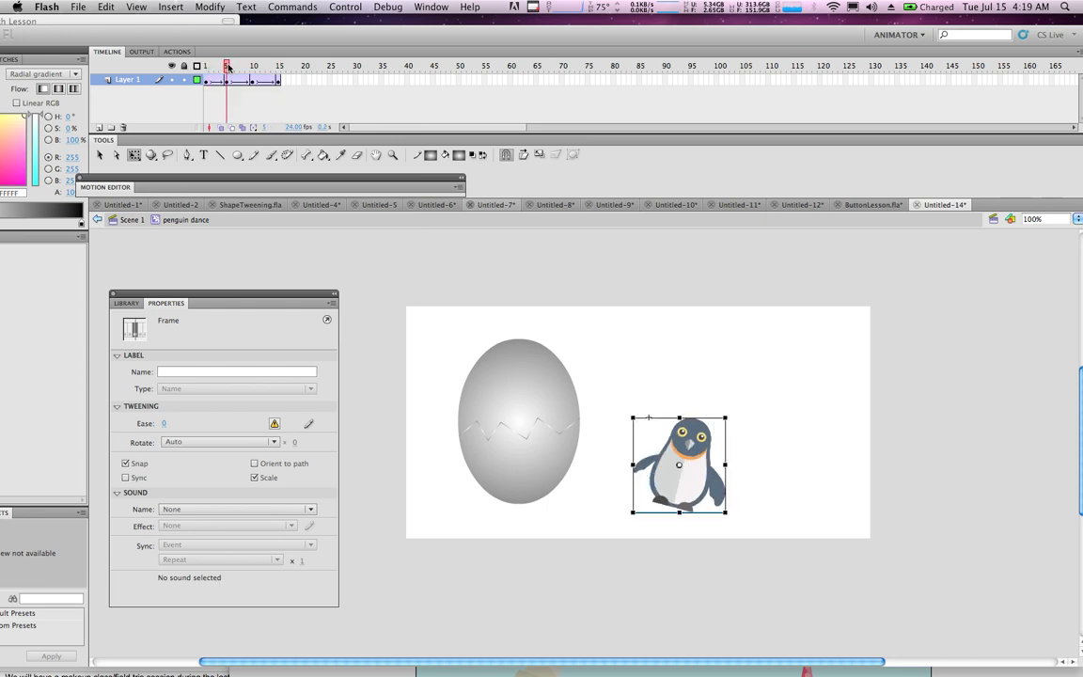
mouse_move(206, 66)
left_mouse_down()
mouse_move(262, 68)
mouse_move(195, 68)
mouse_move(212, 71)
left_mouse_up()
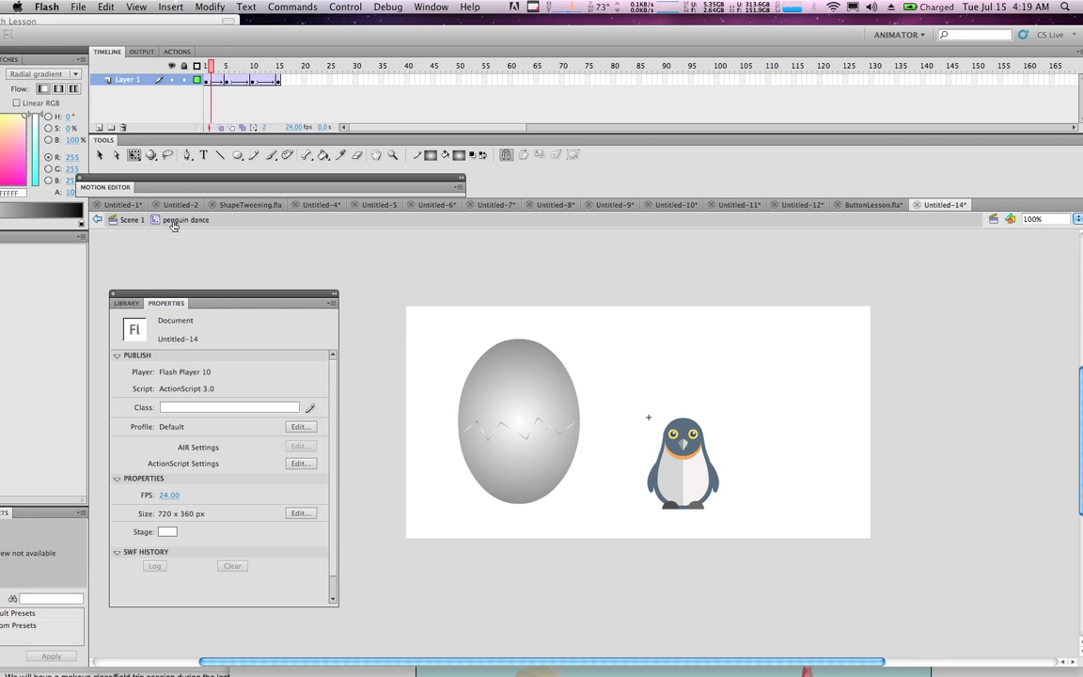
- Return to Scene 1, open the Egg Button symbol for editing and copy its Up frame
left_click(129, 220)
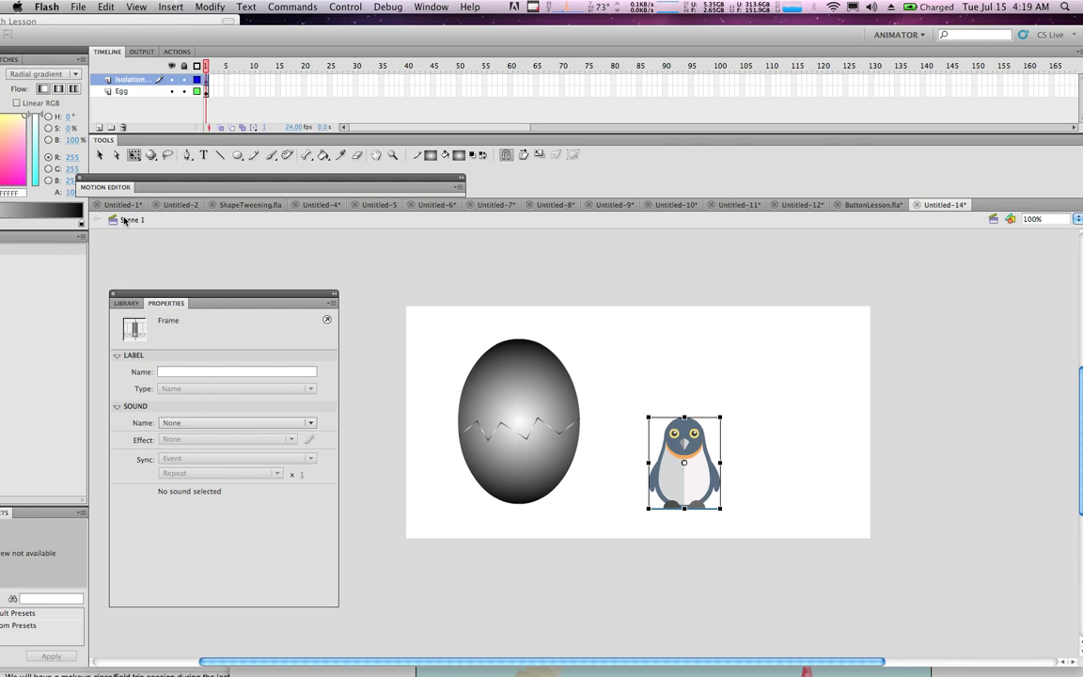
double_click(514, 404)
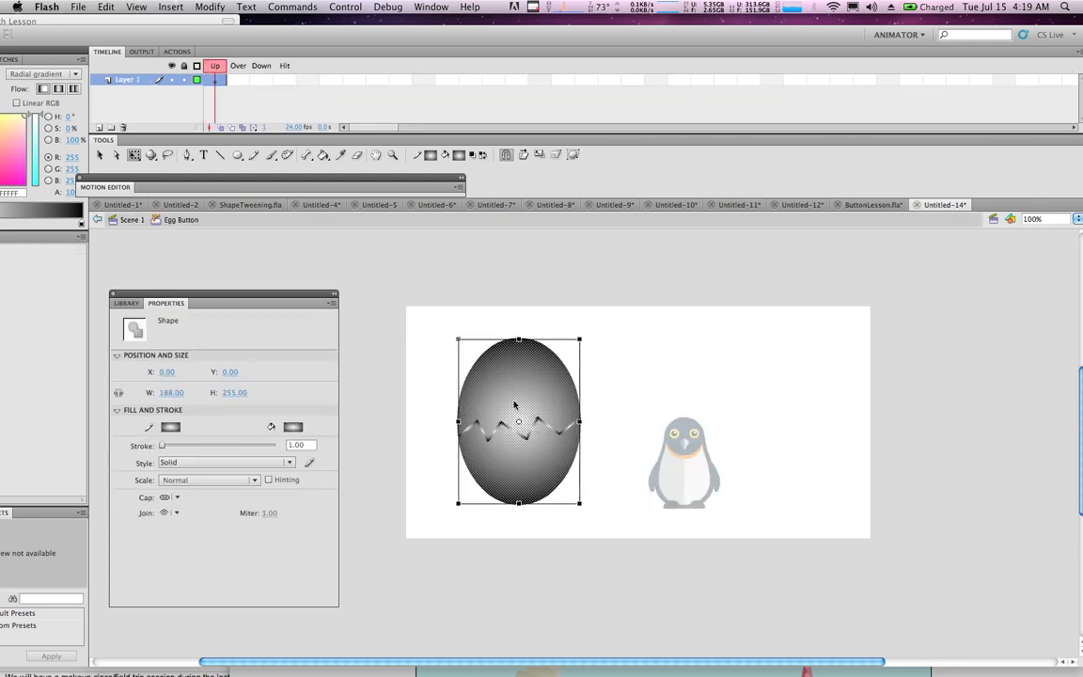
right_click(218, 81)
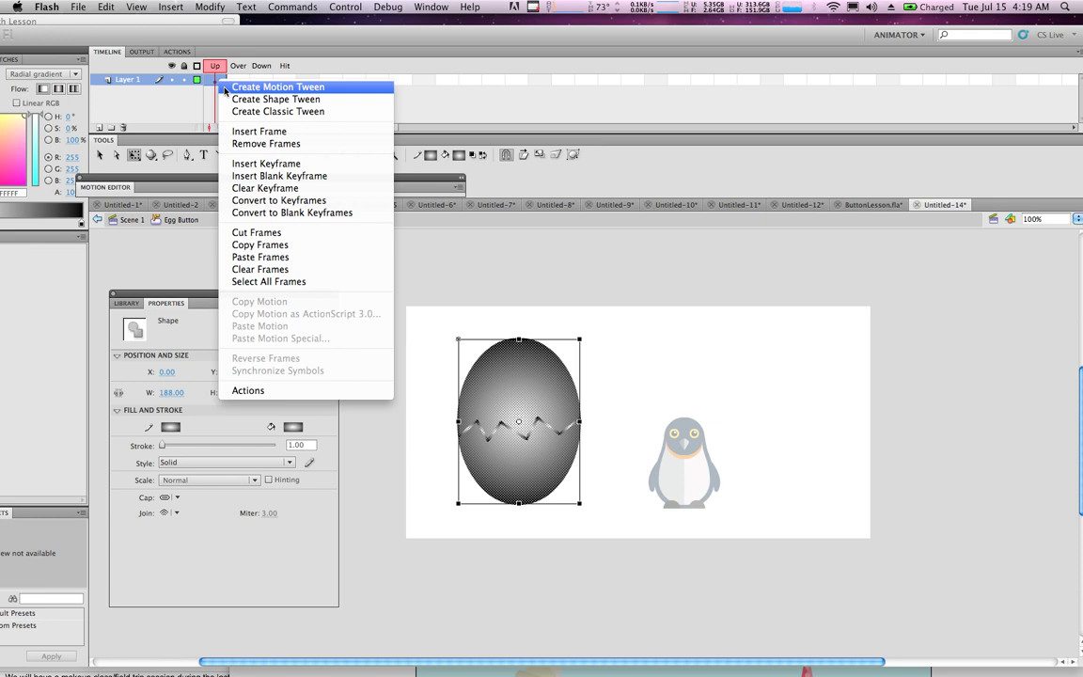
left_click(242, 245)
- Paste the copied egg frame into the Over, Down and Hit states of the button
left_click(242, 81)
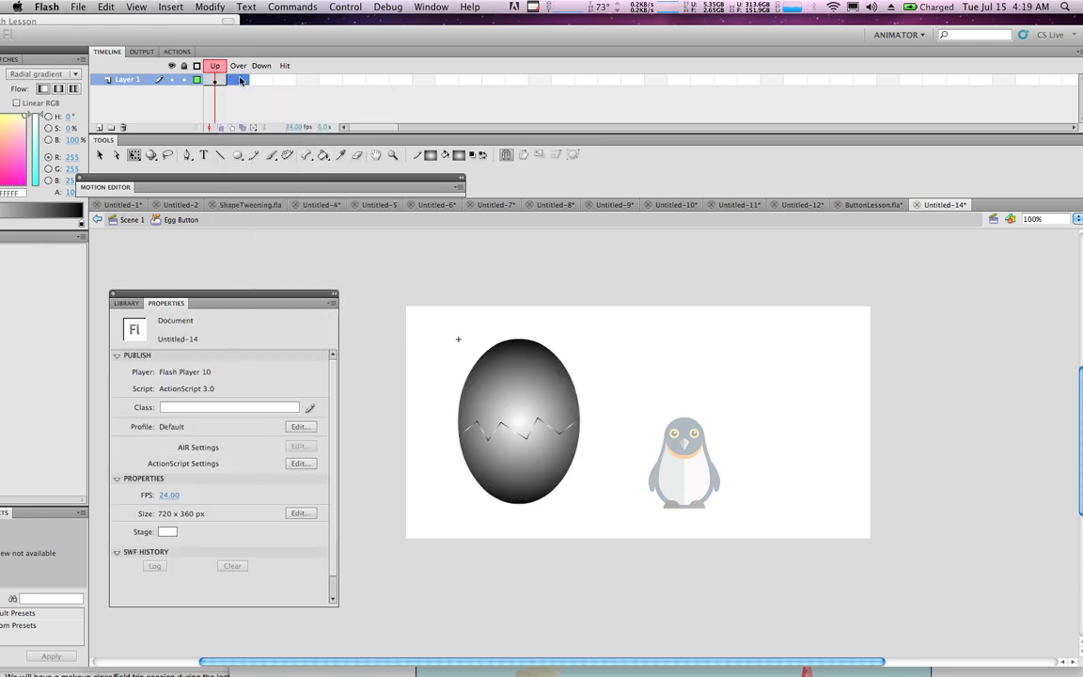
right_click(239, 82)
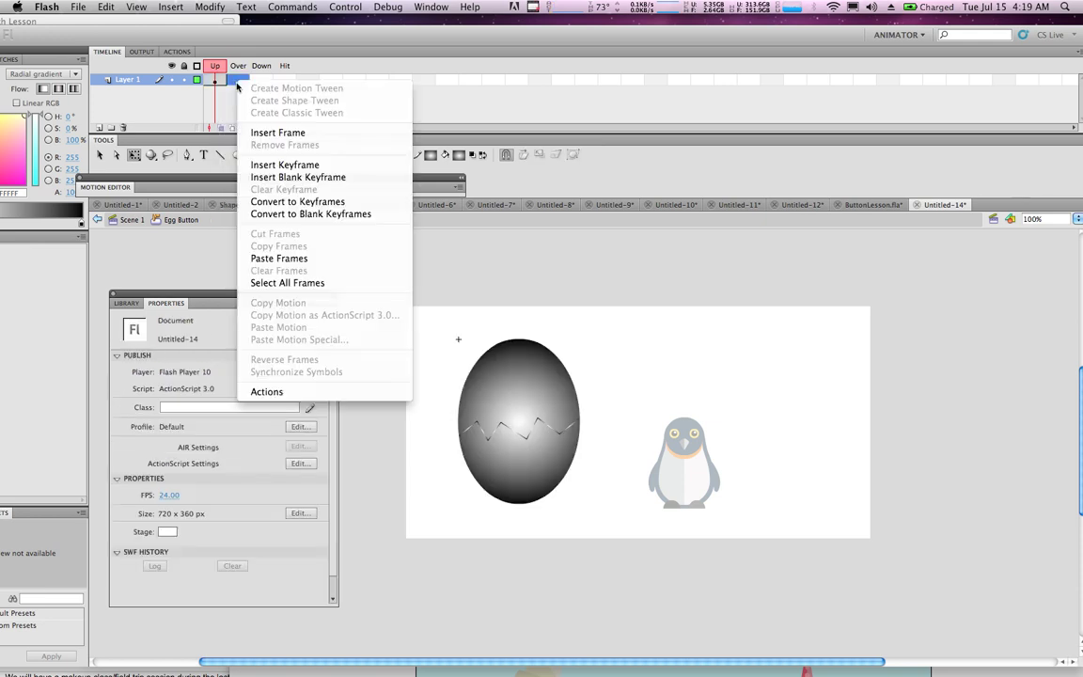
left_click(268, 258)
left_click(262, 83)
right_click(262, 83)
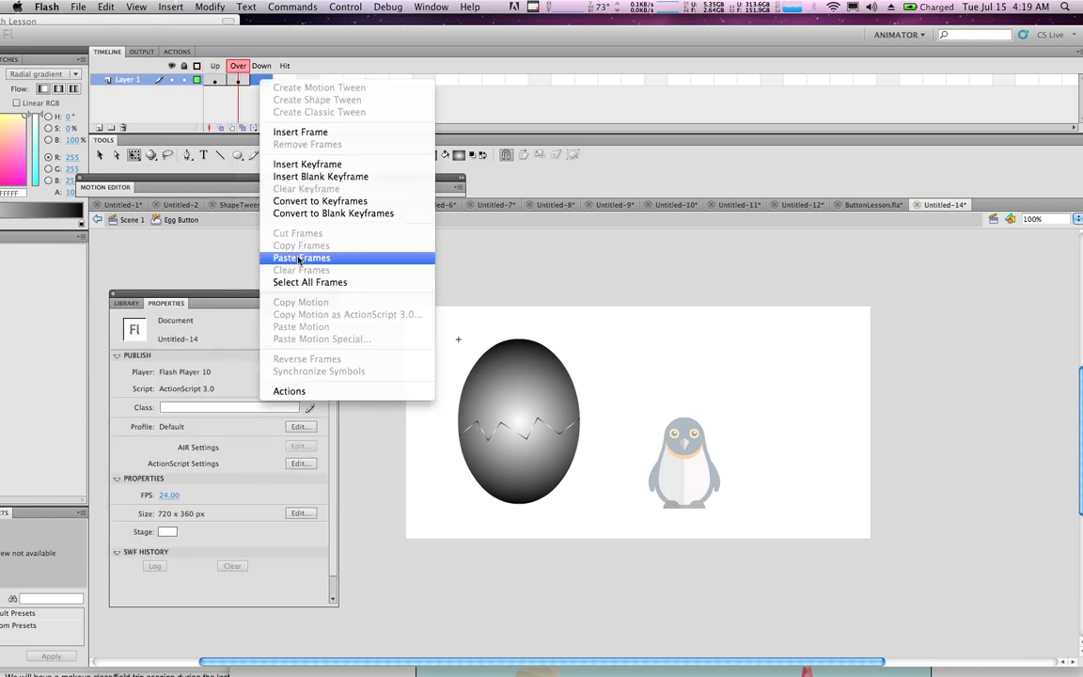
left_click(282, 165)
left_click(270, 82)
right_click(271, 80)
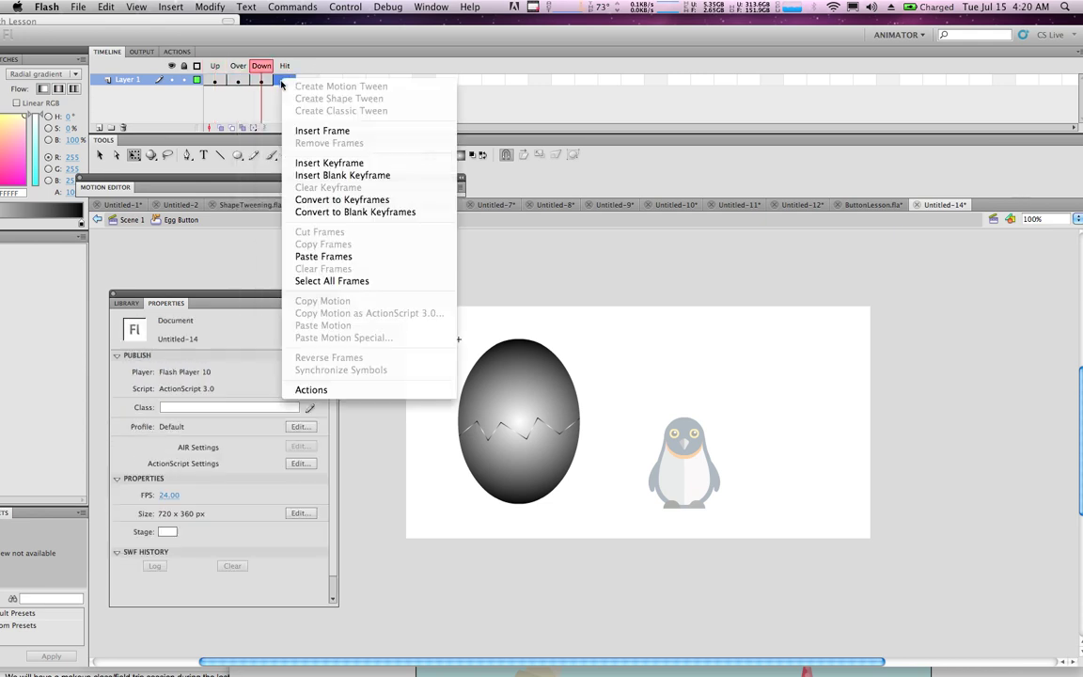
left_click(336, 256)
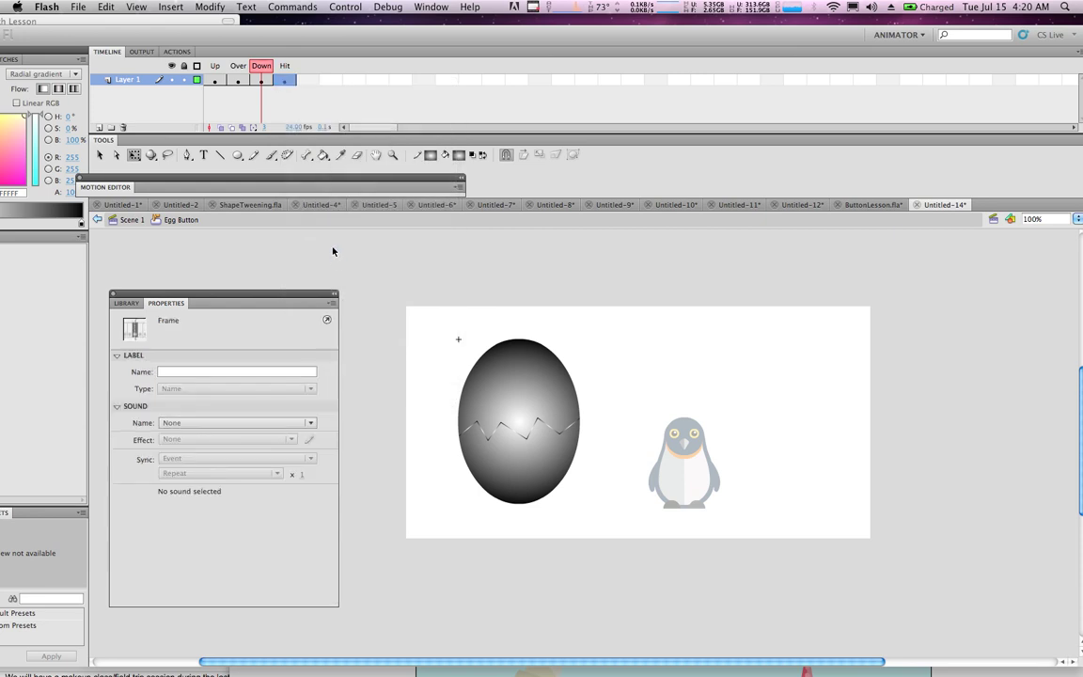
- On the Hit frame, draw a filled rectangle slightly larger than the egg so it covers the whole egg
left_click(242, 82)
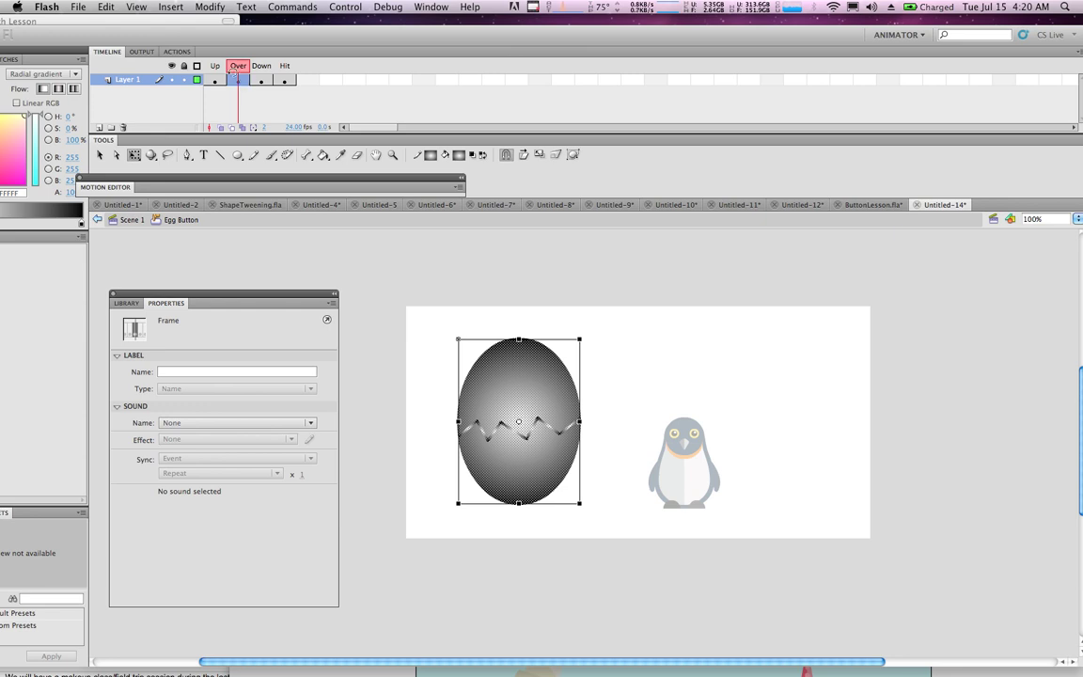
left_click(265, 79)
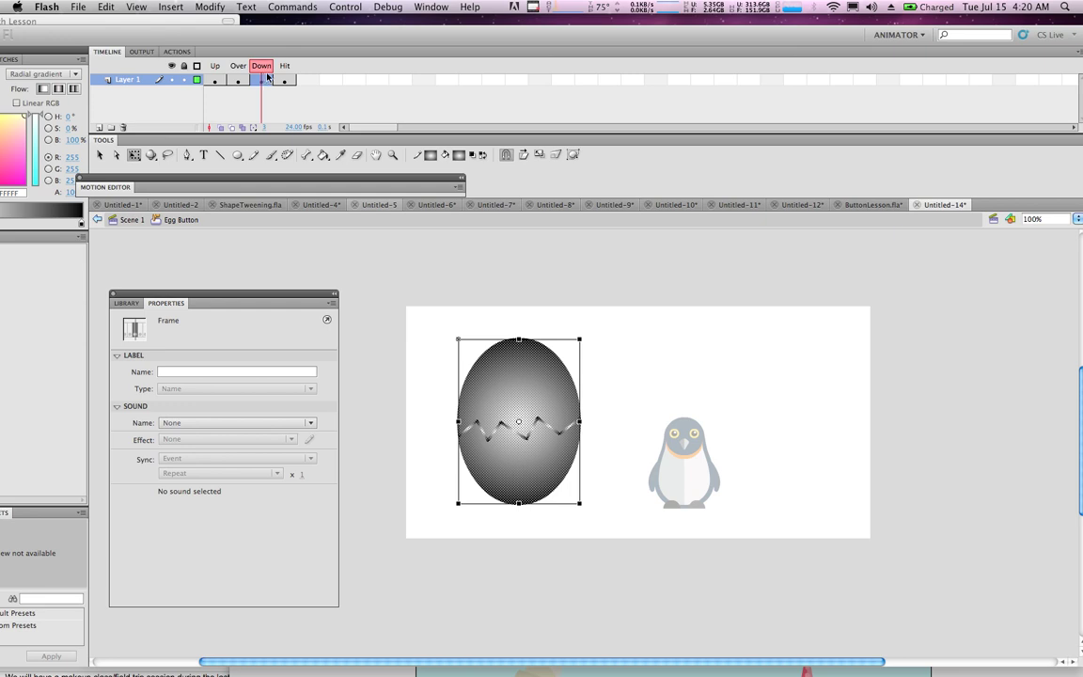
left_click(285, 79)
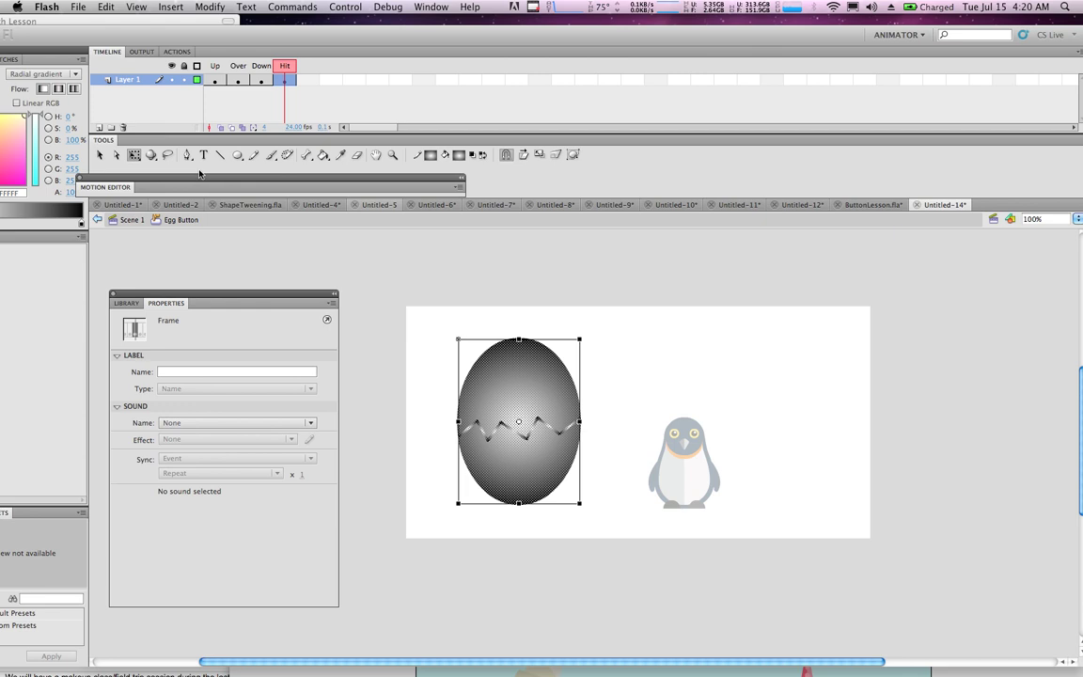
left_click(237, 154)
left_click(282, 141)
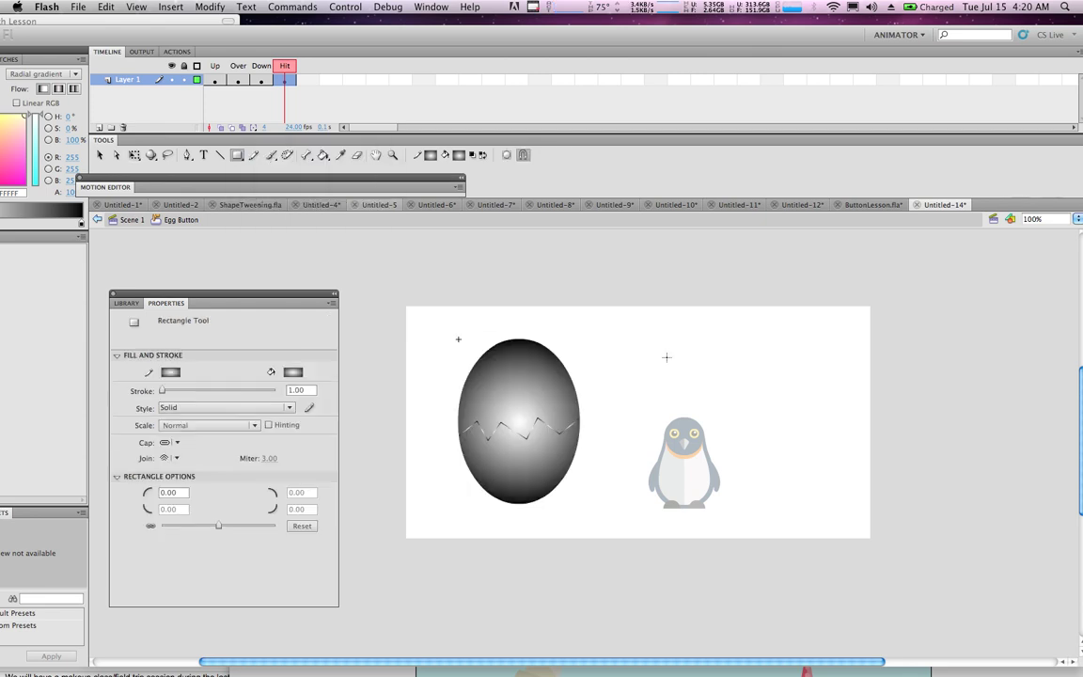
left_click_drag(593, 504, 593, 509)
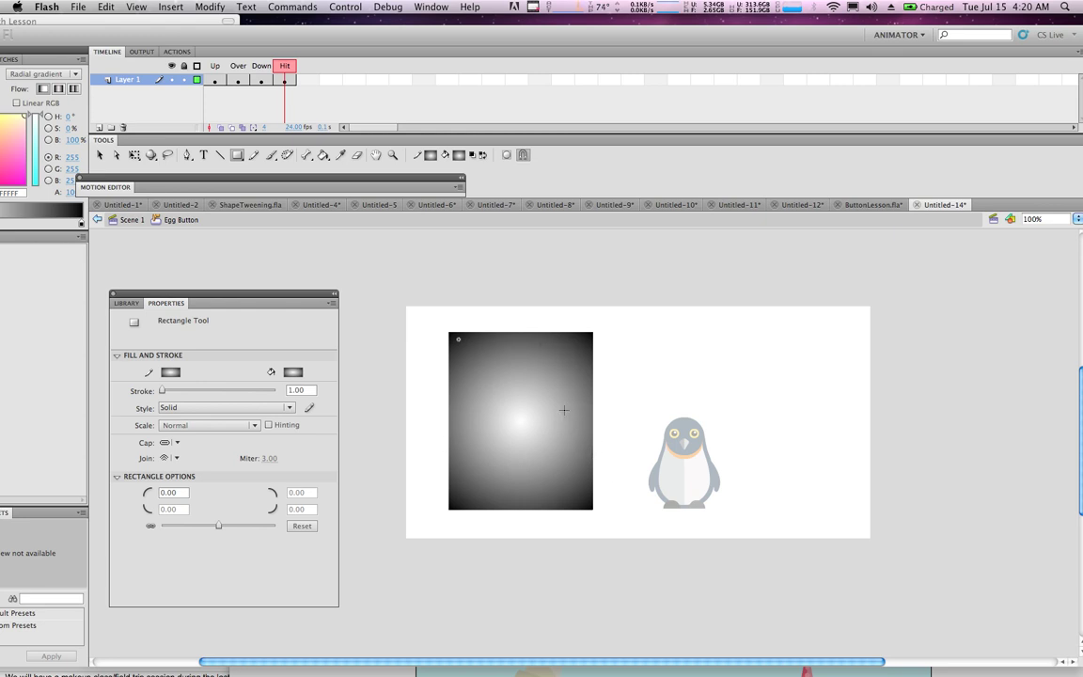
- On the Over frame, swing the egg's upper shell open about 60° counter-clockwise around its lower left corner
left_click(240, 81)
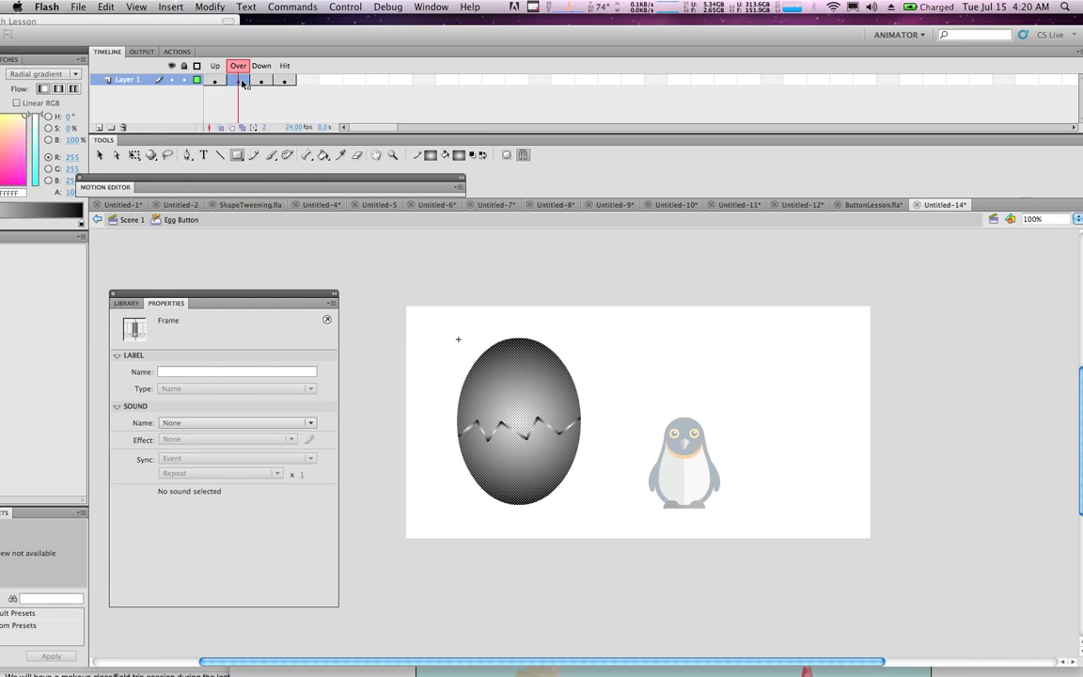
left_click(100, 155)
left_click(674, 370)
left_click(536, 391)
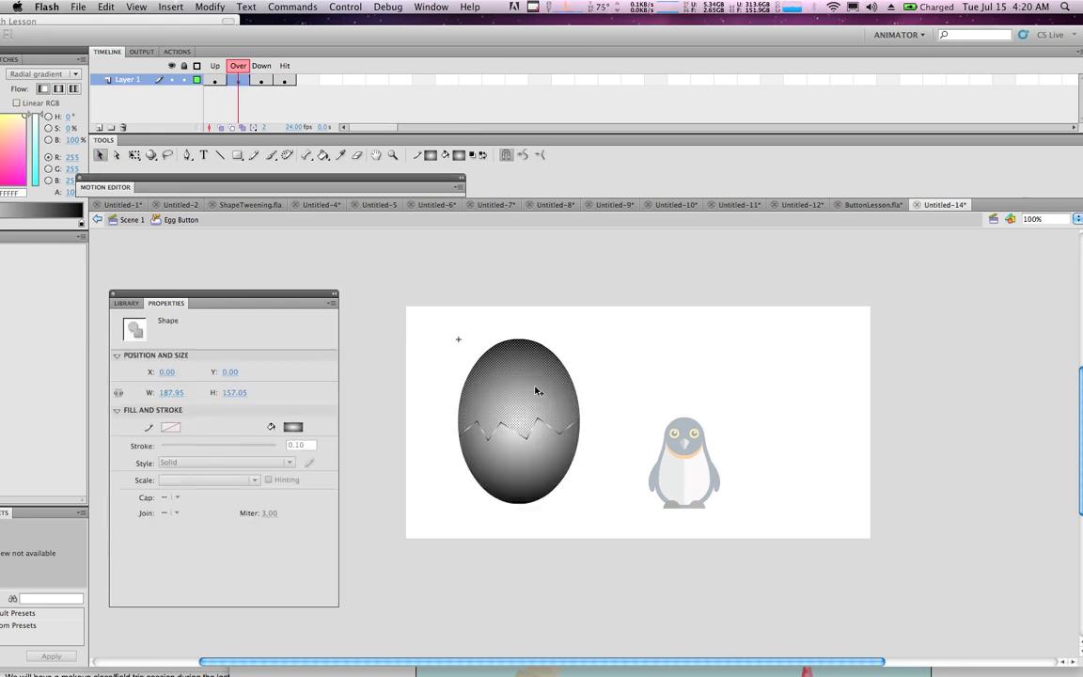
left_click(134, 155)
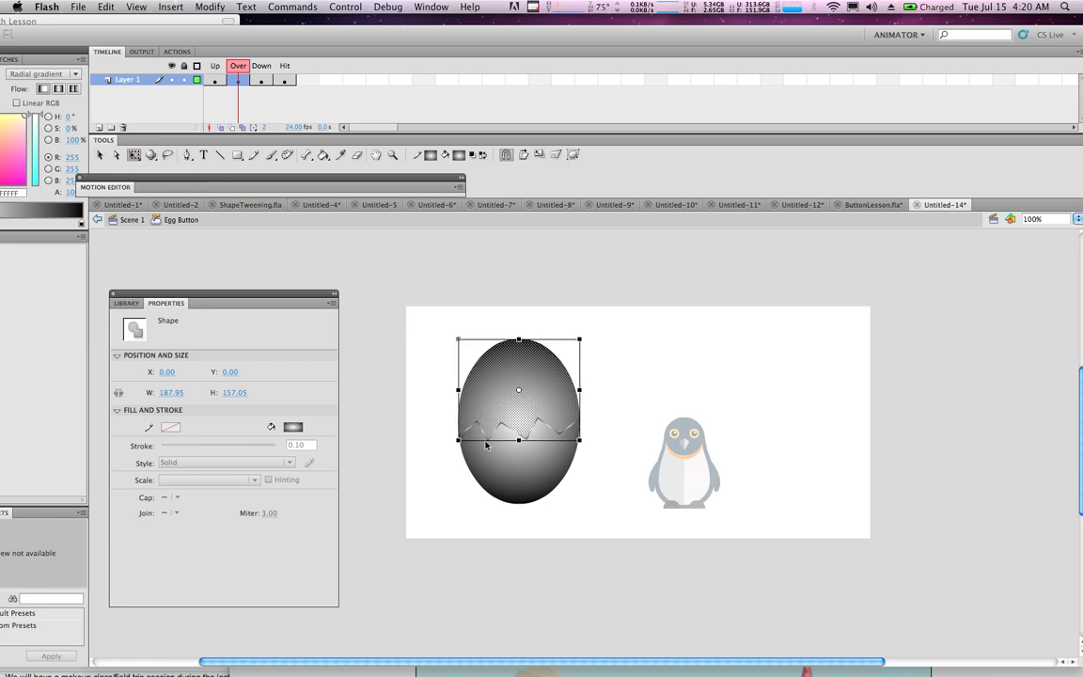
left_click_drag(583, 445, 537, 324)
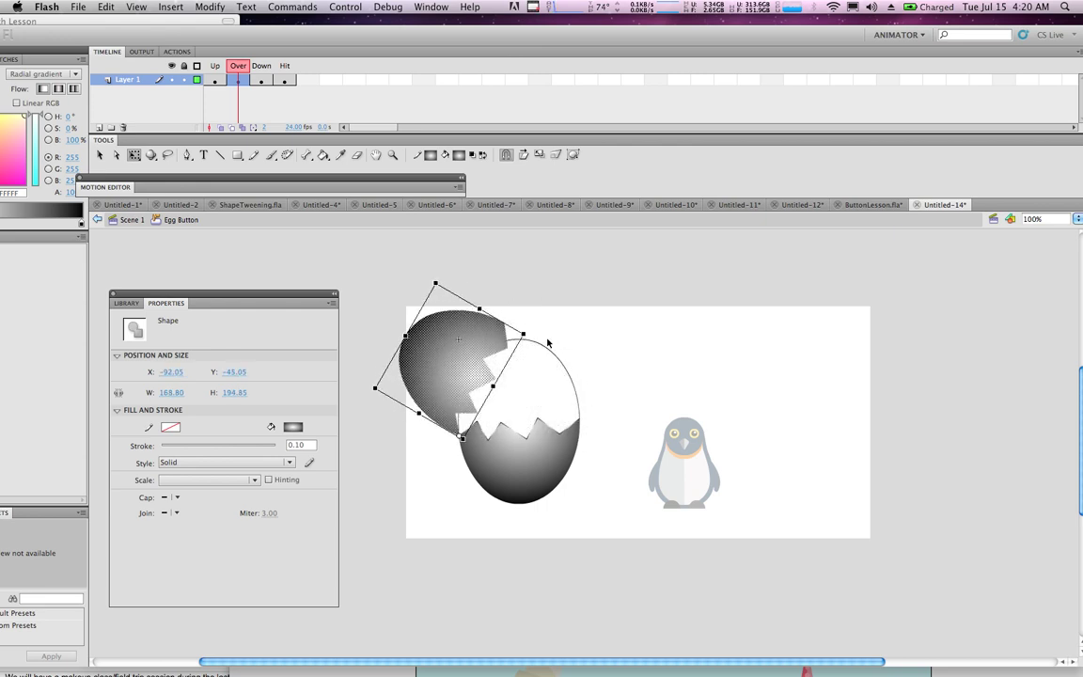
- Delete the leftover outline strokes of the upper egg shell on the Over frame
left_click(565, 371)
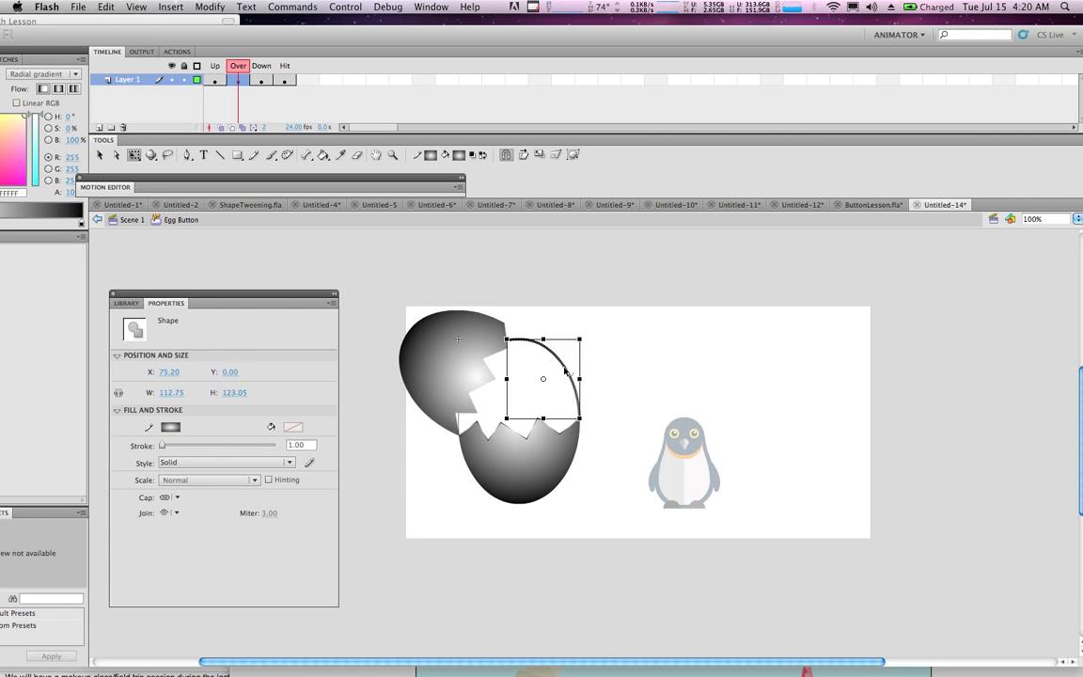
key("Delete")
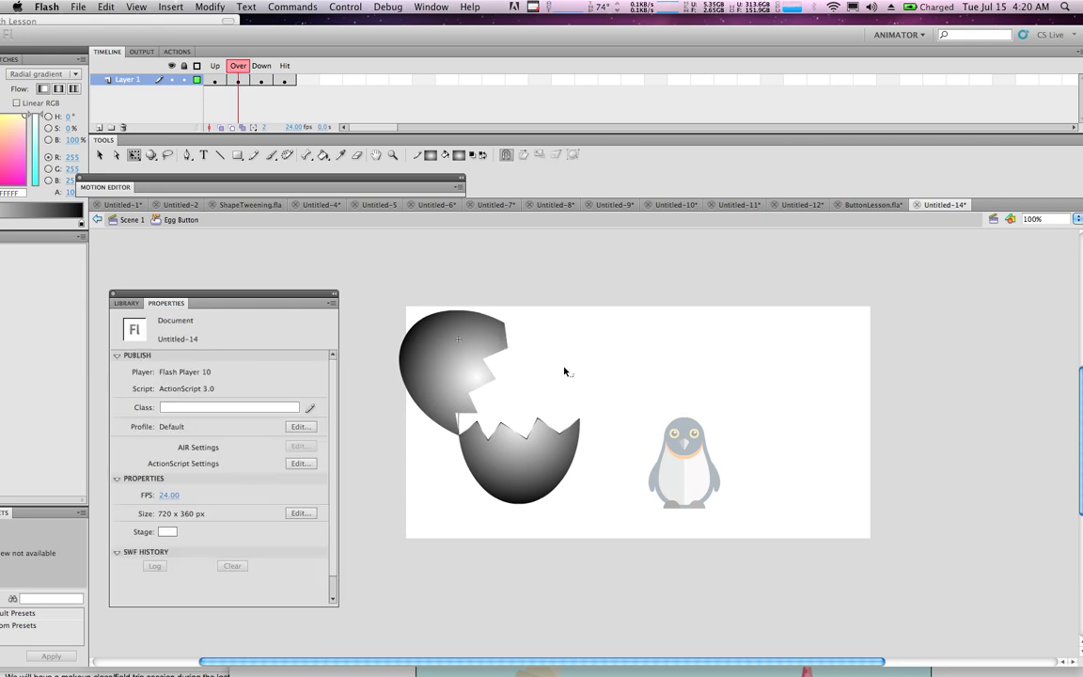
left_click(459, 420)
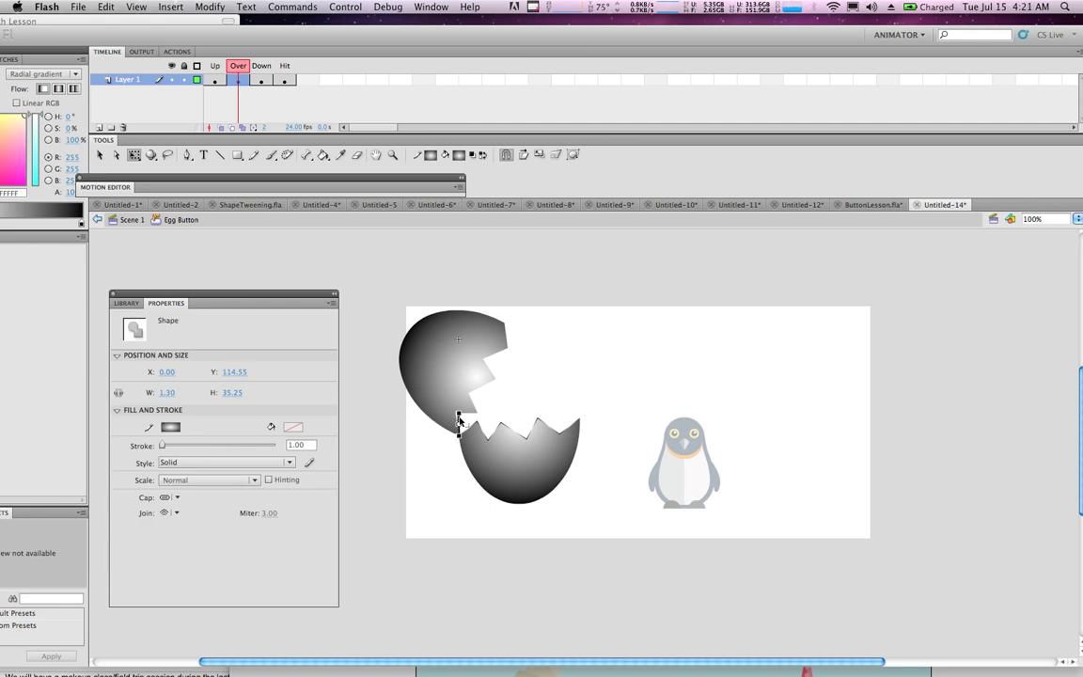
key("Delete")
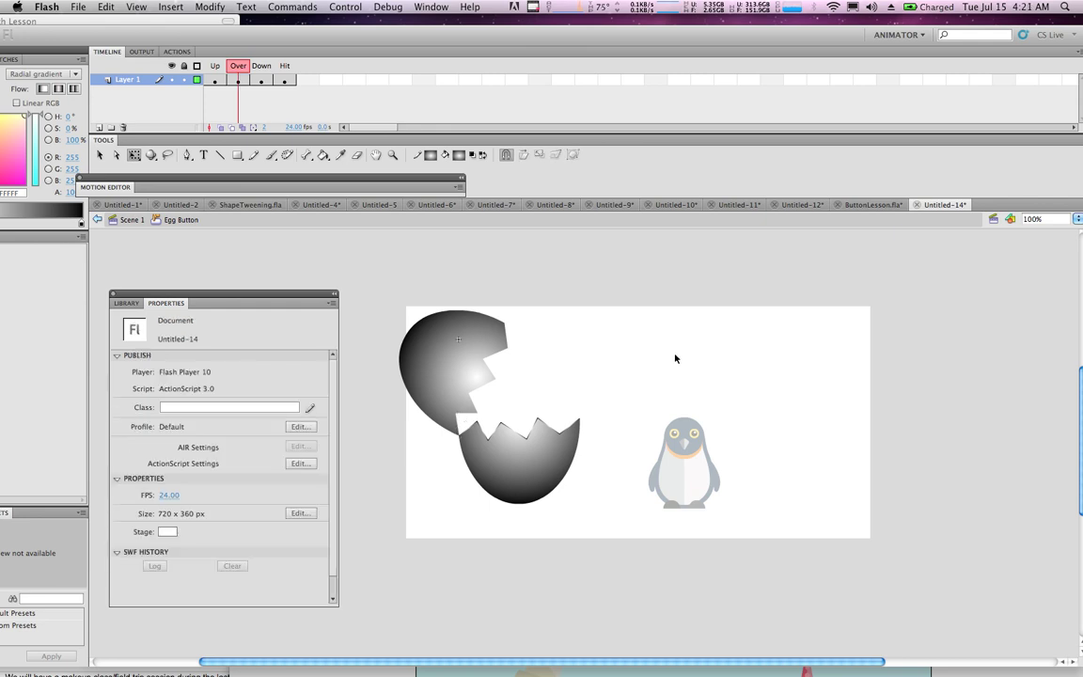
- Copy the opened-egg Over frame and paste it into the Down state
left_click(240, 81)
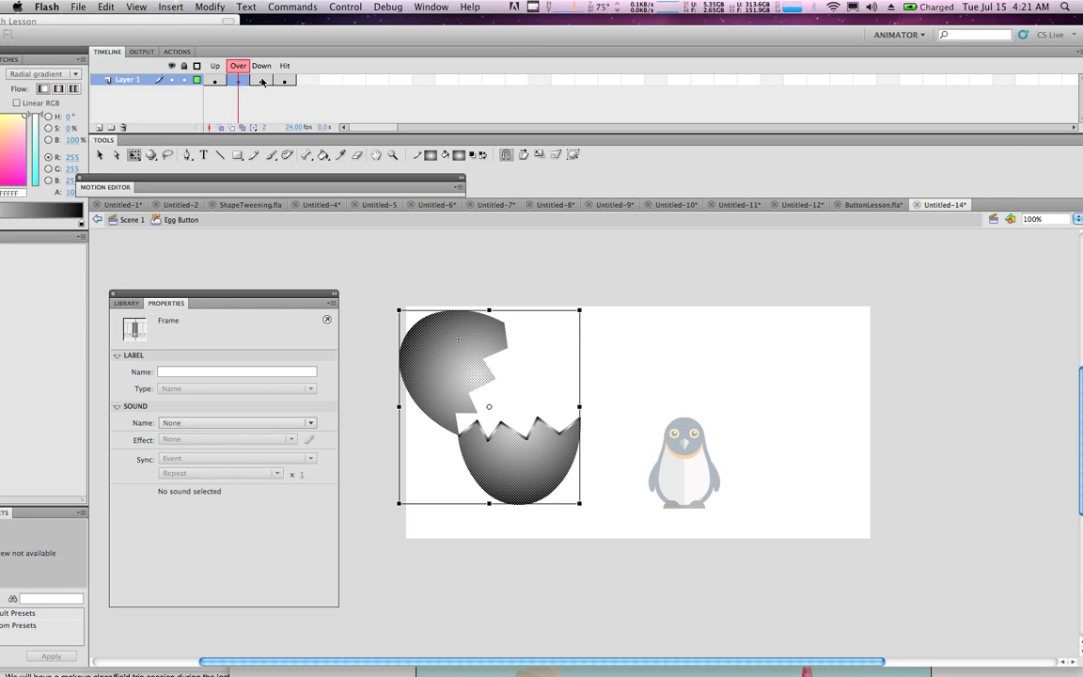
right_click(242, 83)
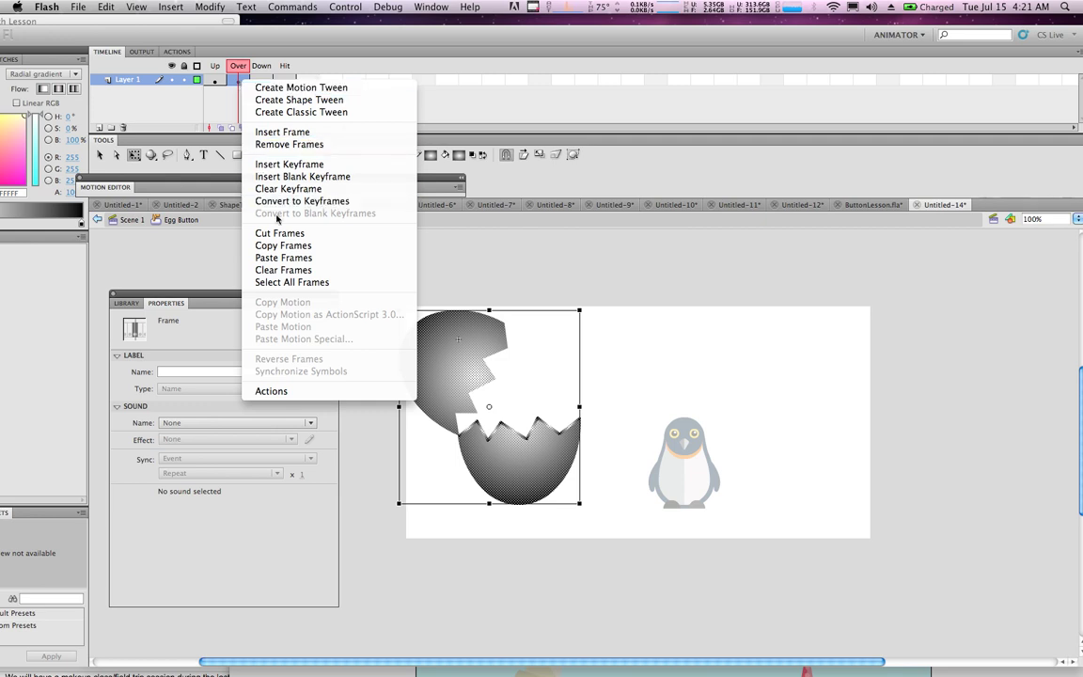
left_click(284, 245)
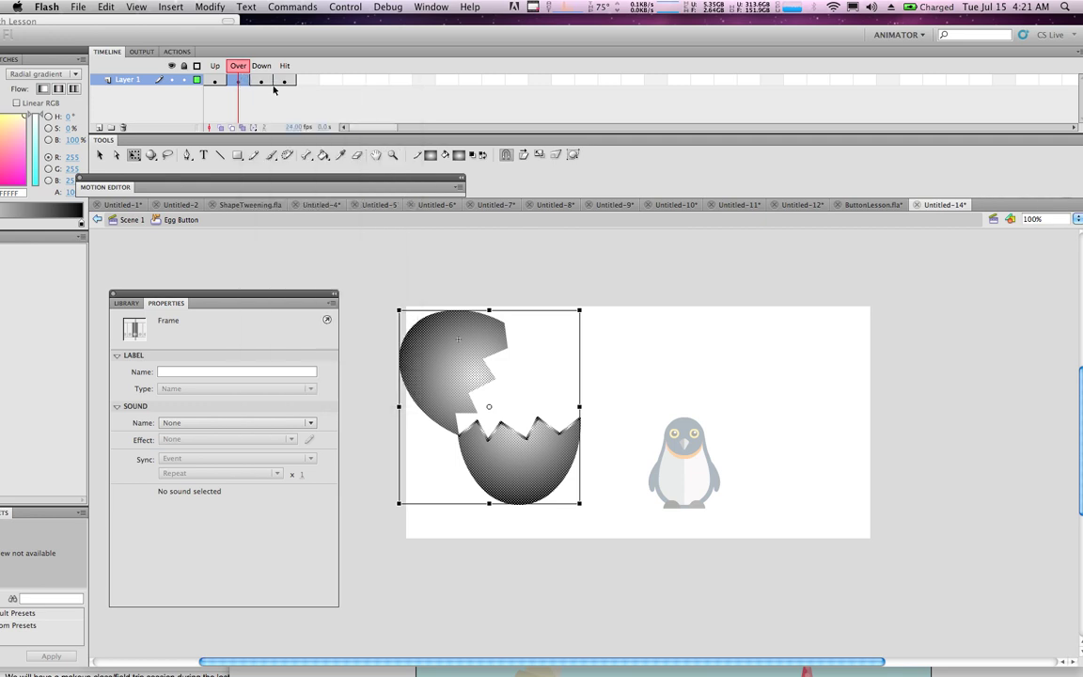
left_click(261, 81)
right_click(263, 81)
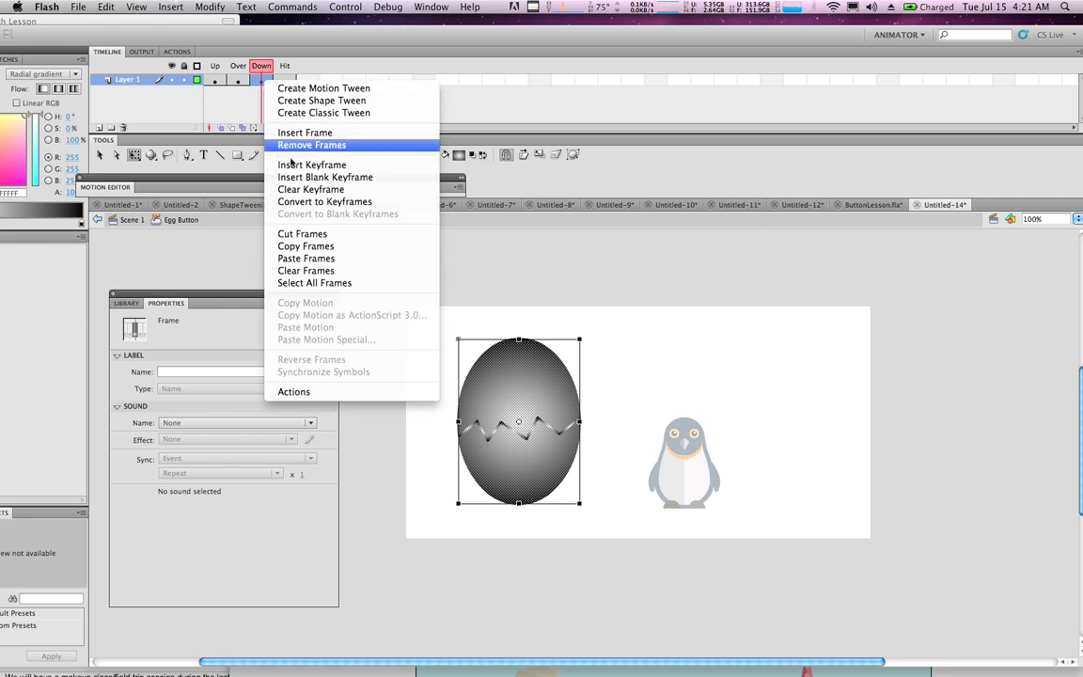
left_click(306, 257)
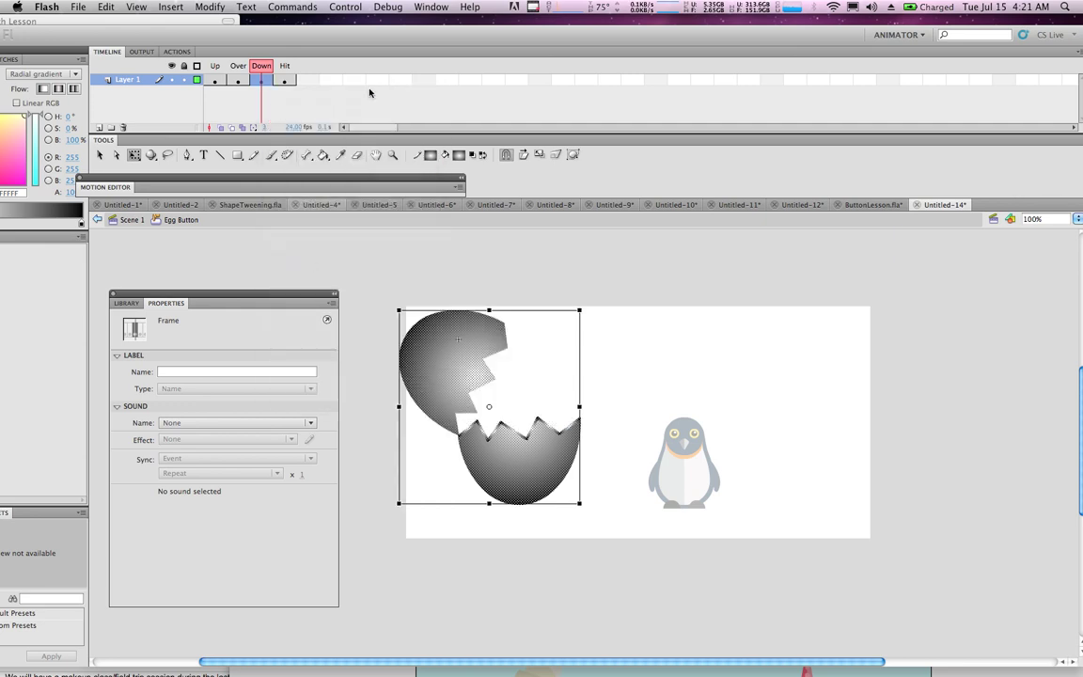
- Return to the egg button's Over frame and show the document's library
left_click(240, 81)
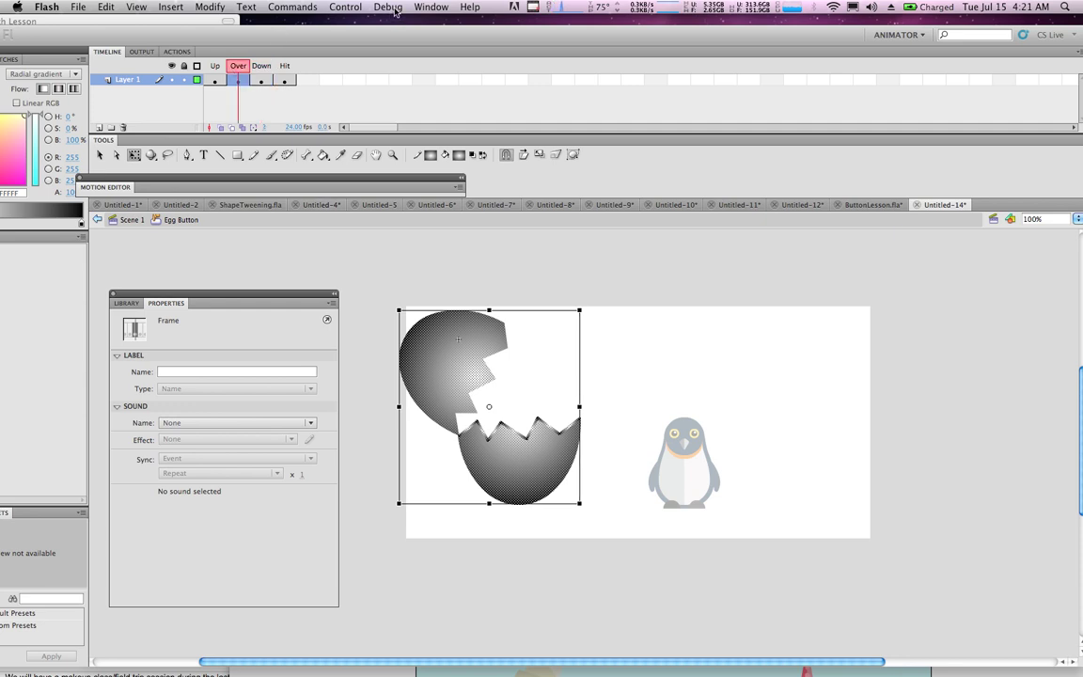
left_click(423, 7)
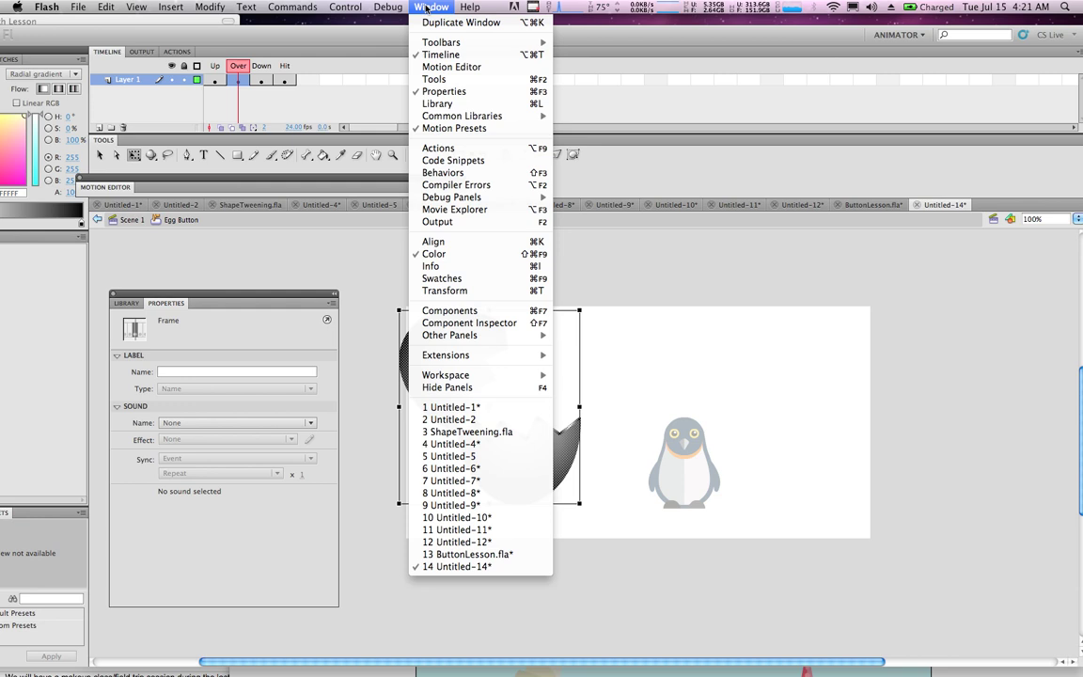
left_click(438, 103)
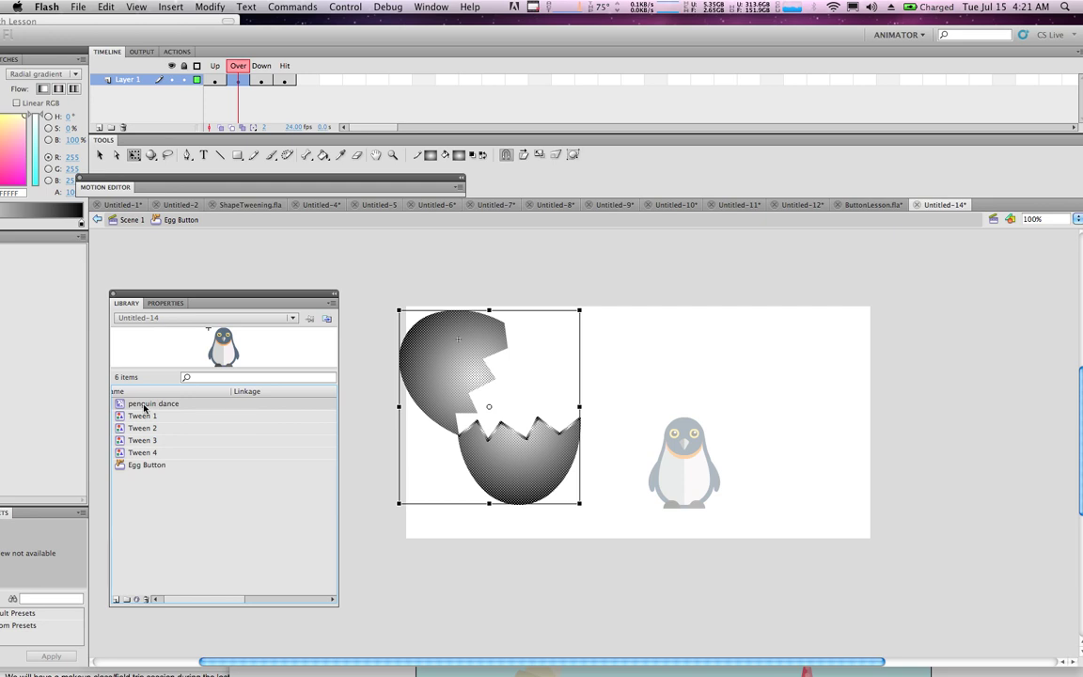
- Try placing the penguin dance clip over the opened egg on the egg's own layer
left_click_drag(143, 407, 534, 393)
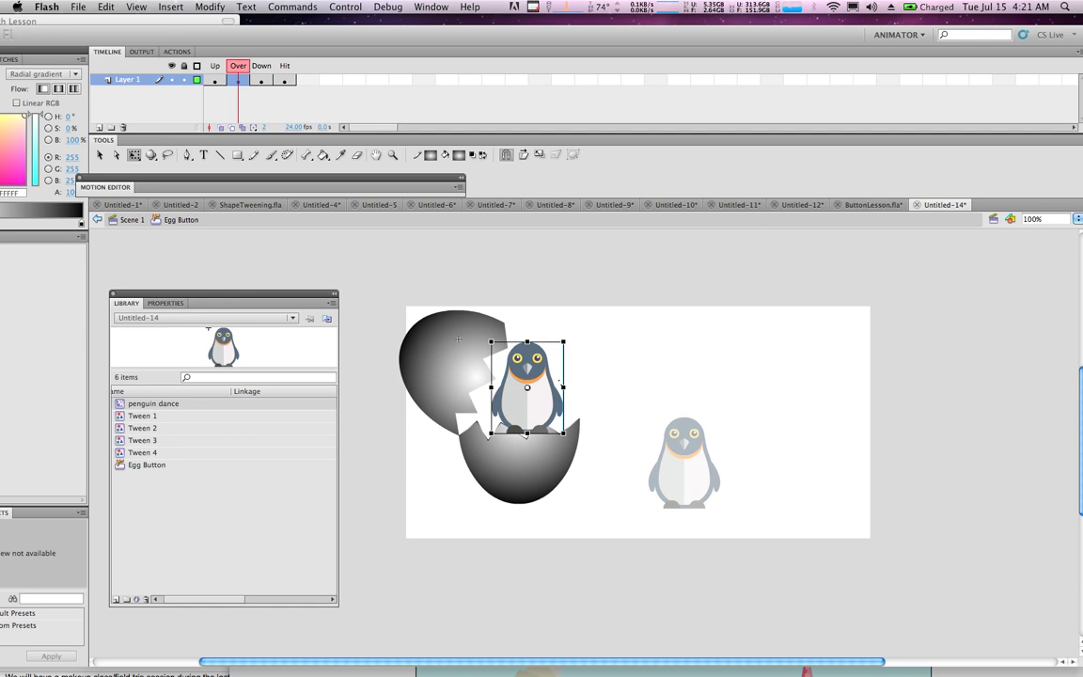
key("Delete")
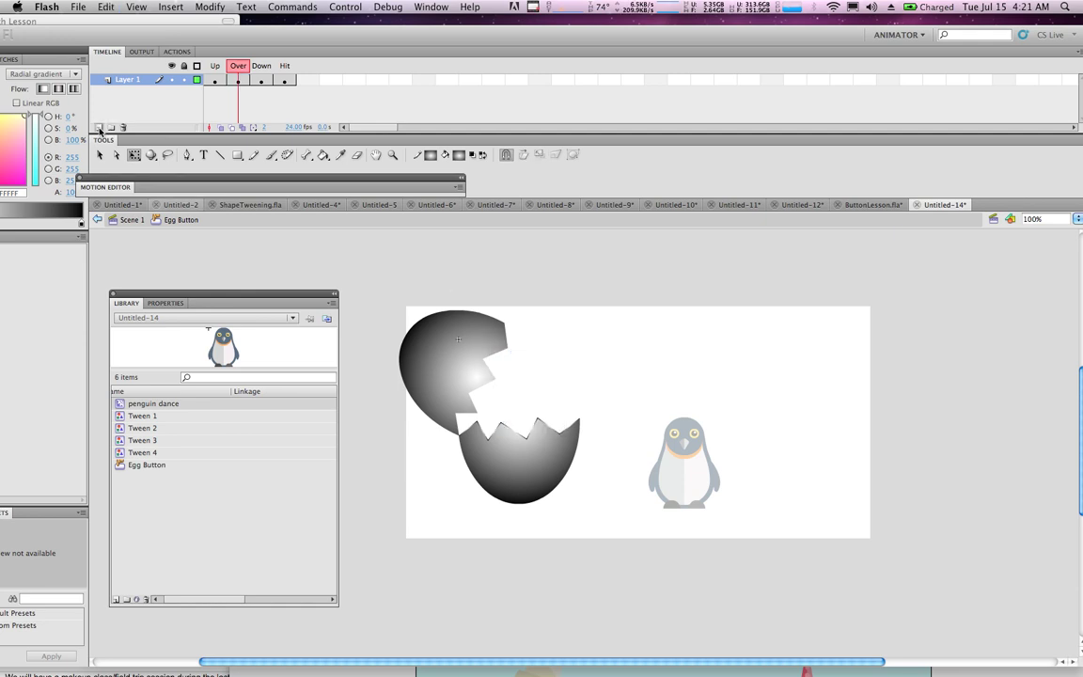
- Add a new layer named pen to the egg button and move it beneath Layer 1
left_click(97, 127)
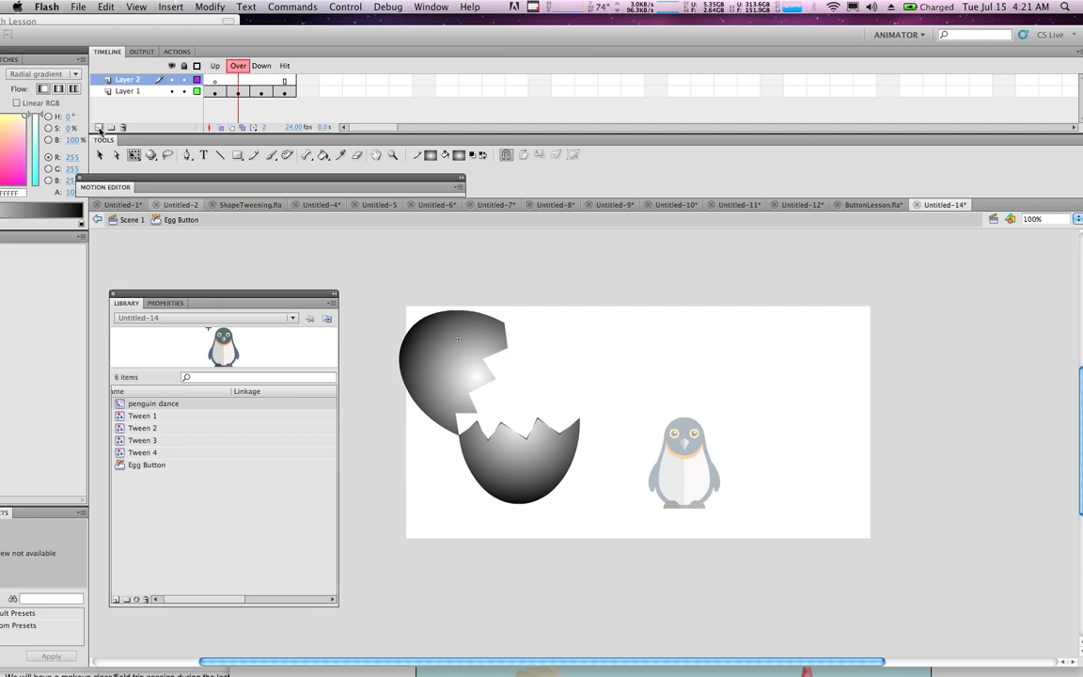
double_click(130, 81)
type("penguin")
key("Return")
left_click_drag(128, 80, 131, 94)
- Rename Layer 1, which holds the egg artwork, as egg
left_click(129, 80)
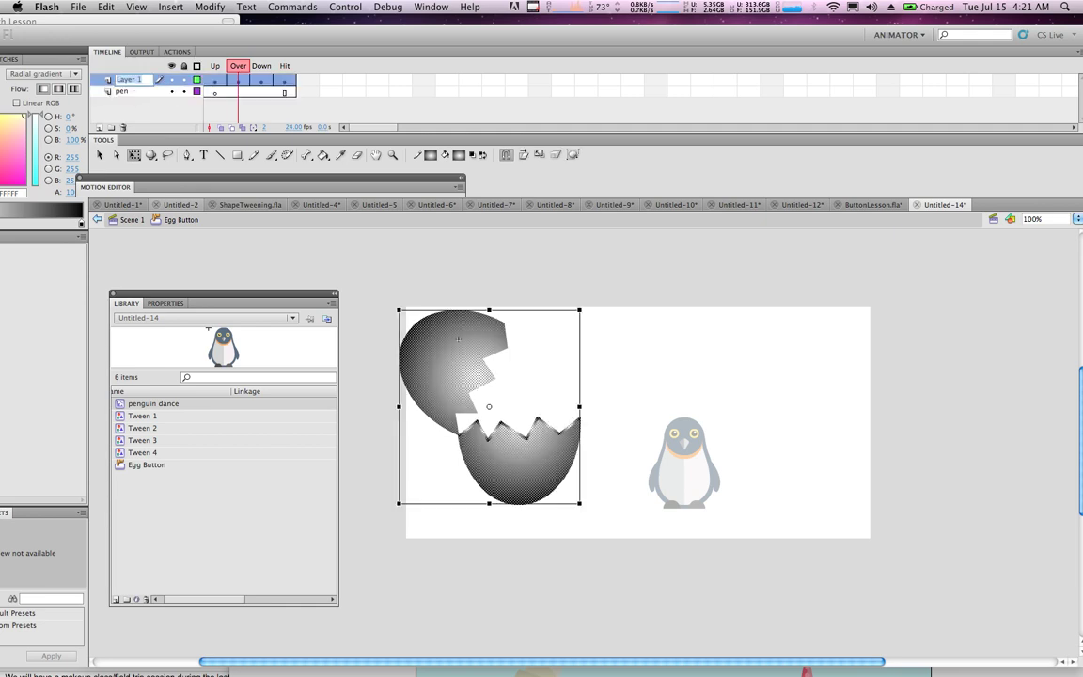
type("egg")
key("Return")
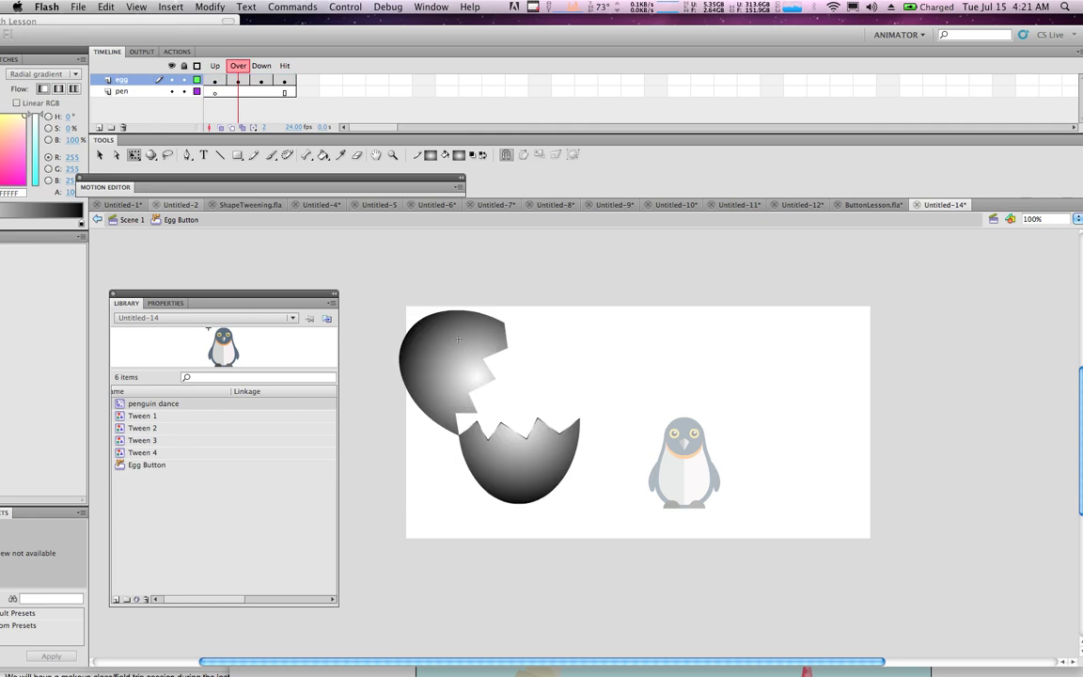
- Start a keyframe at the pen layer's Over state and place the penguin dance clip inside the lower eggshell
left_click(129, 92)
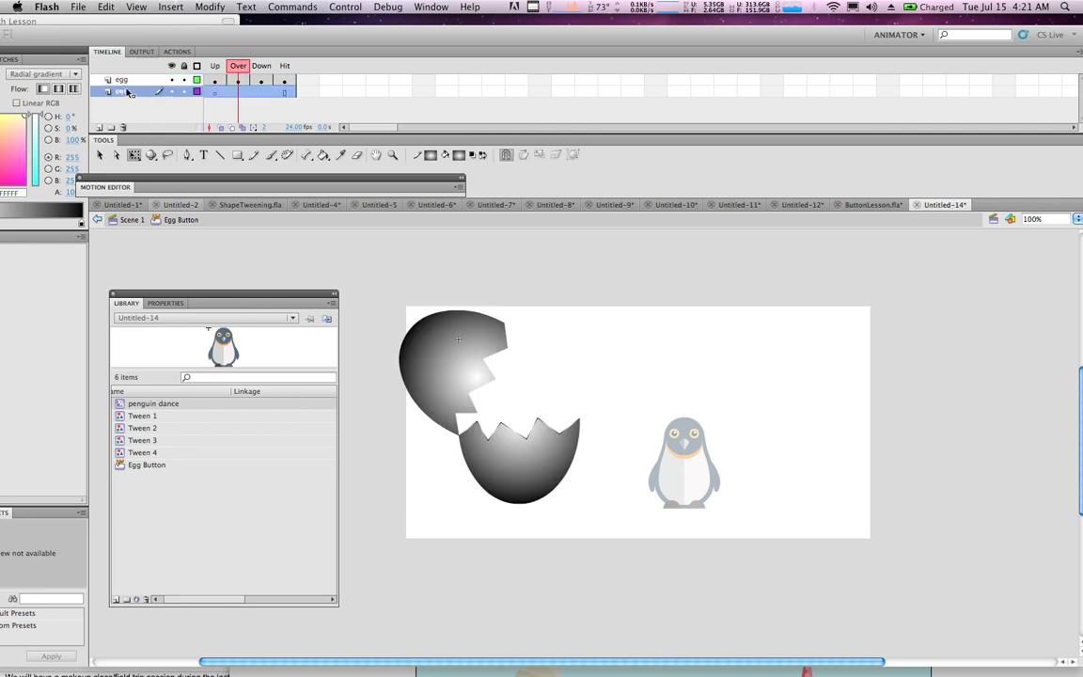
left_click(238, 92)
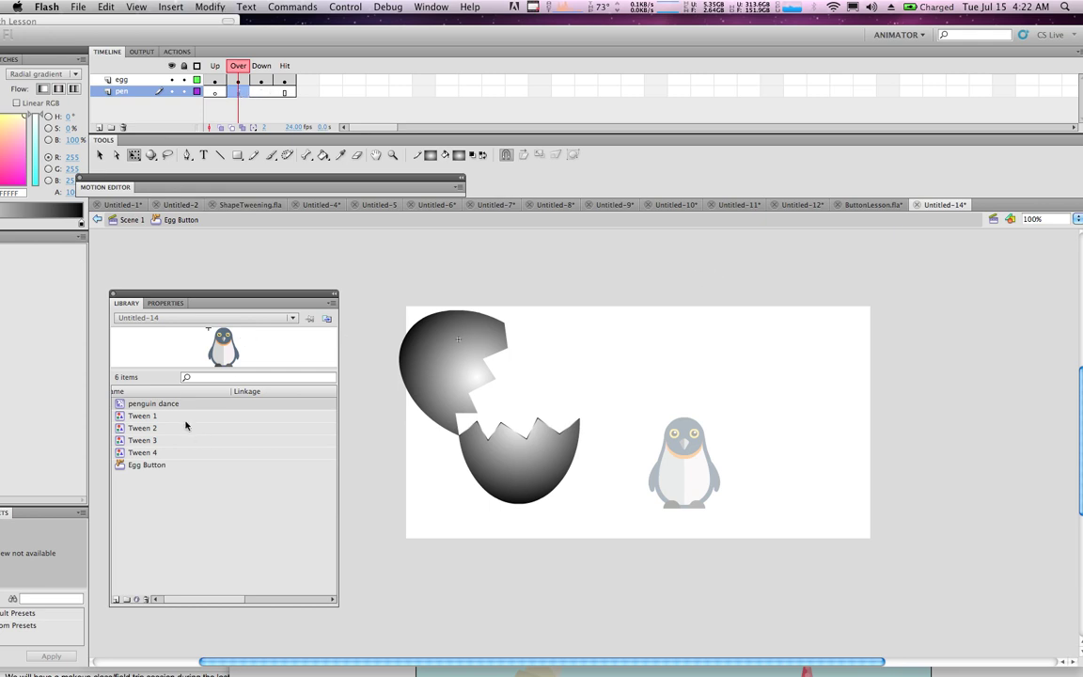
left_click_drag(160, 405, 532, 388)
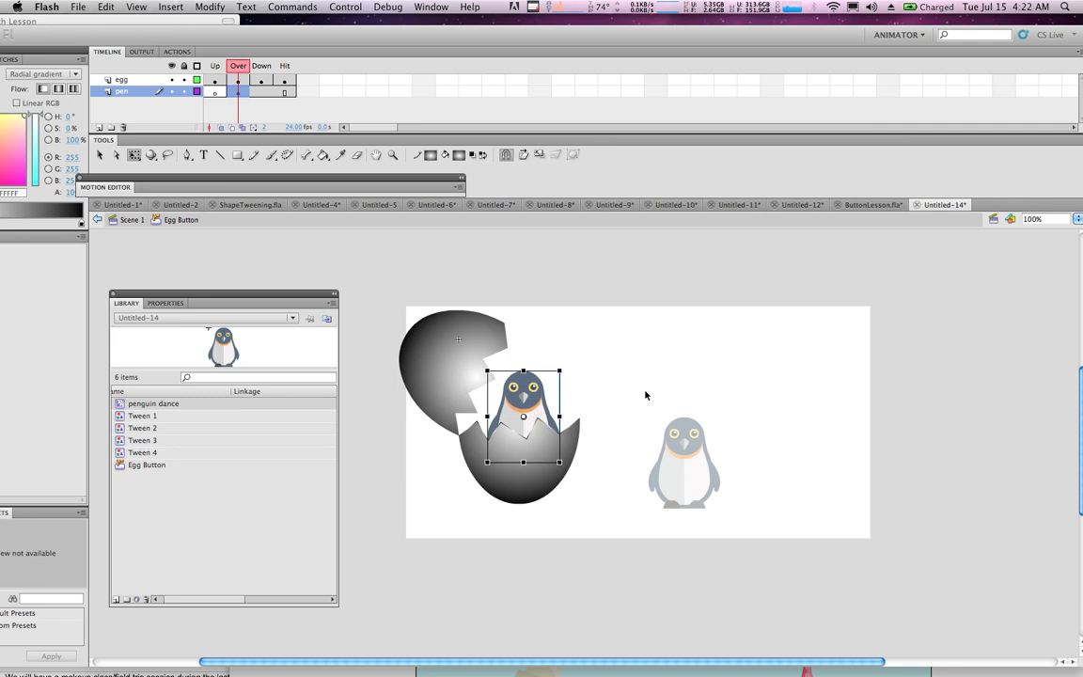
- Copy the pen layer's Over frame and paste it into its Down frame
right_click(239, 91)
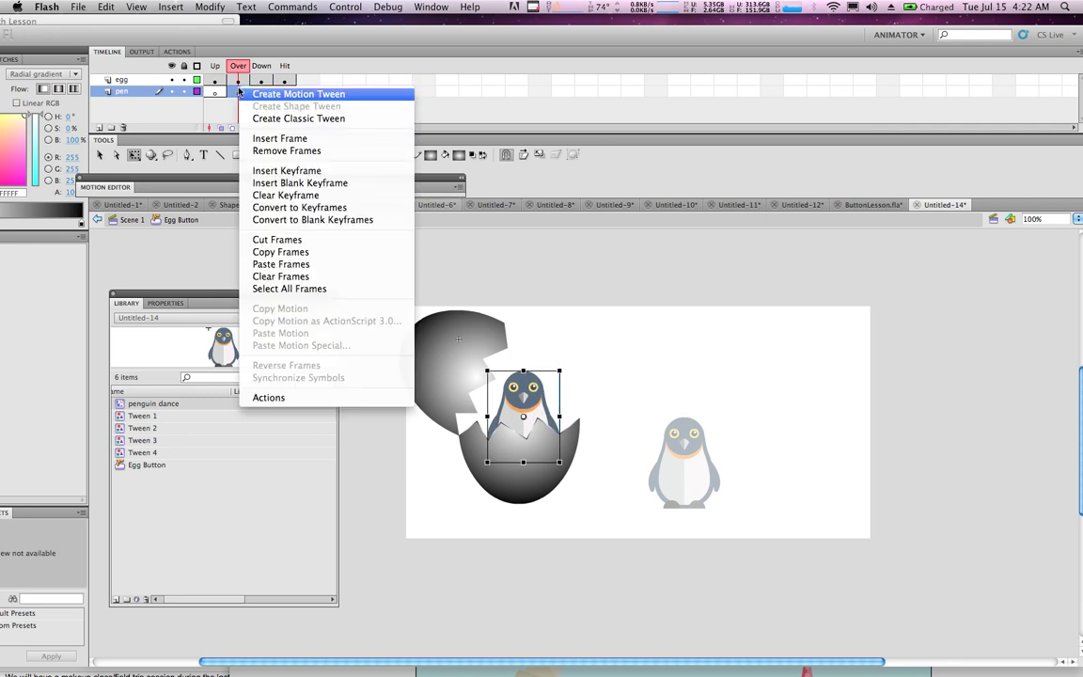
key("Escape")
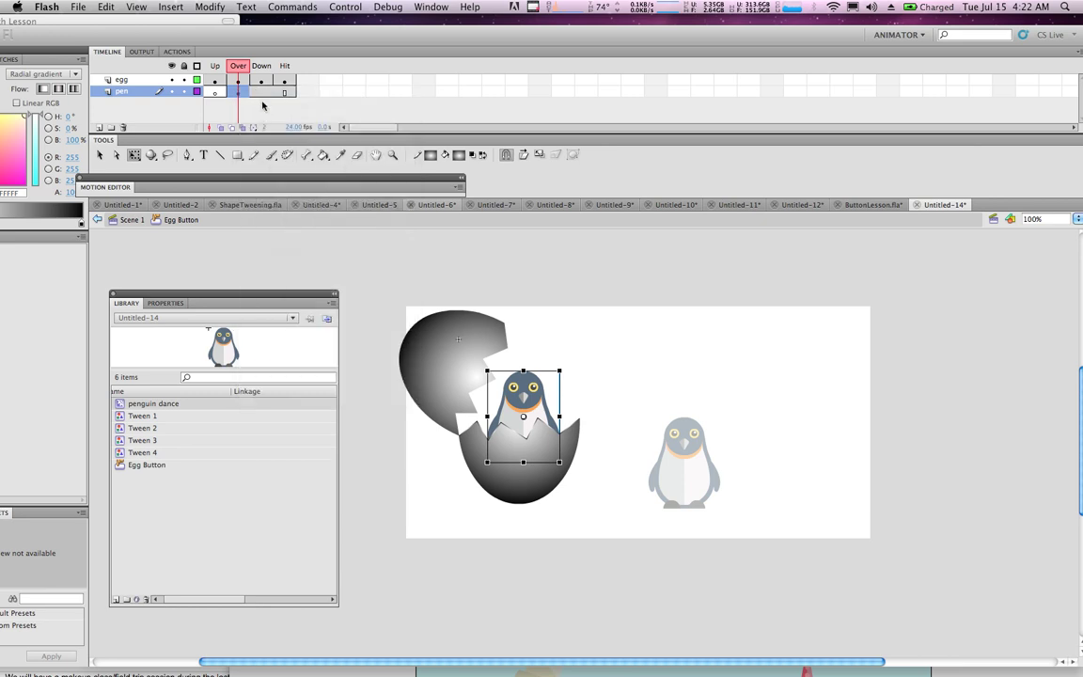
left_click(262, 91)
right_click(262, 93)
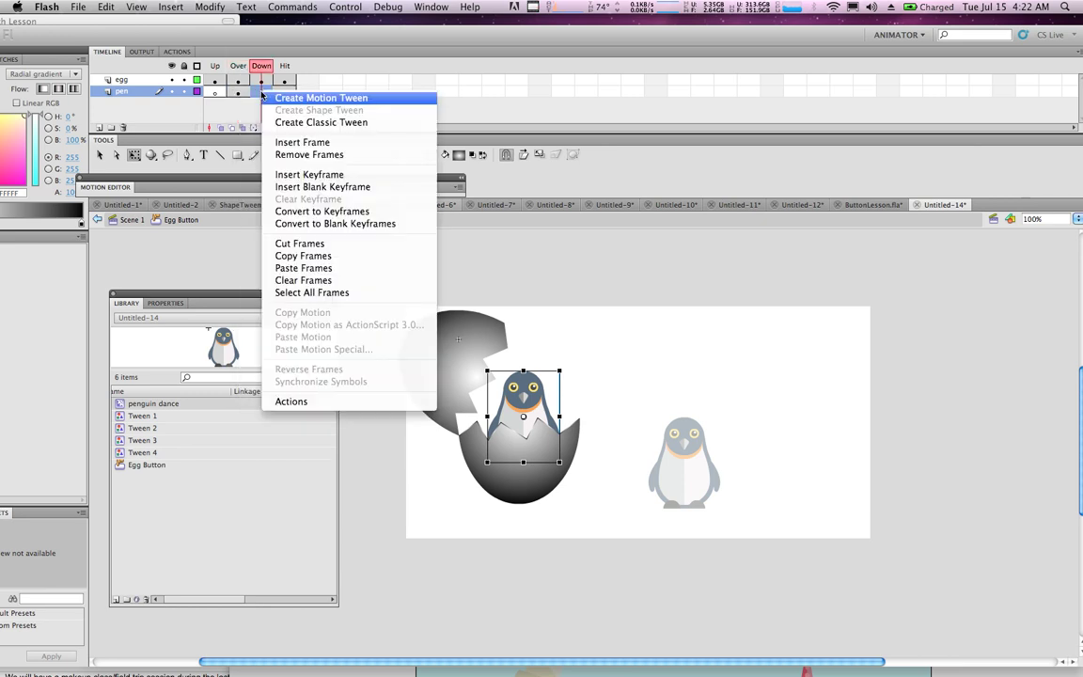
left_click(333, 270)
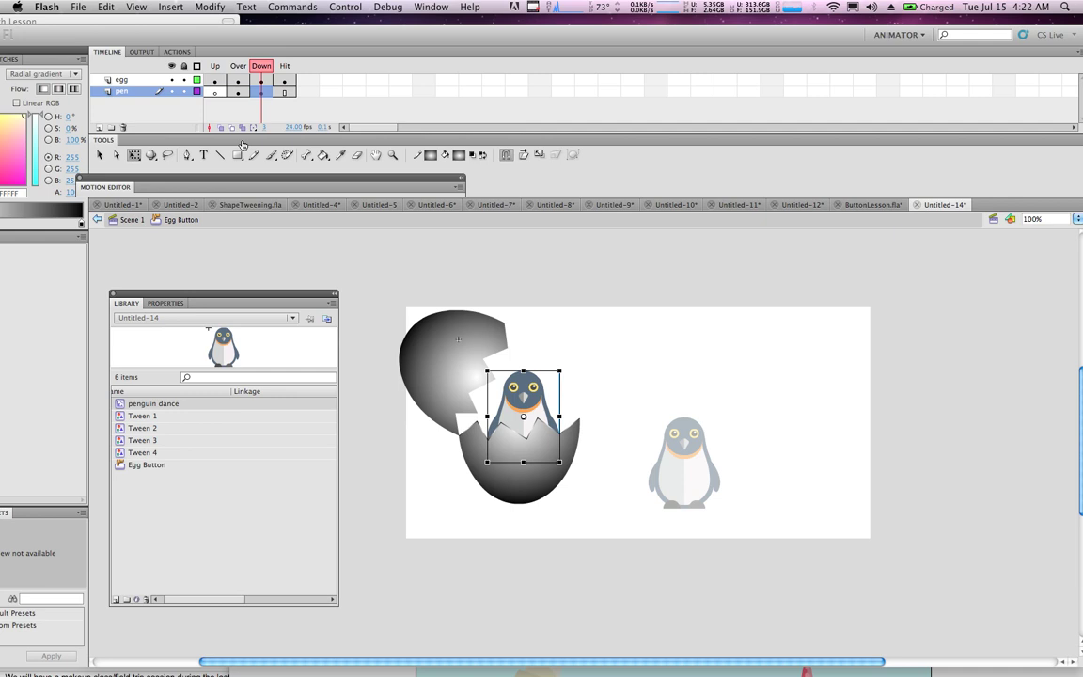
- Return to Scene 1 and test the movie in Flash Professional to check the egg button's rollover
left_click(129, 220)
left_click(344, 8)
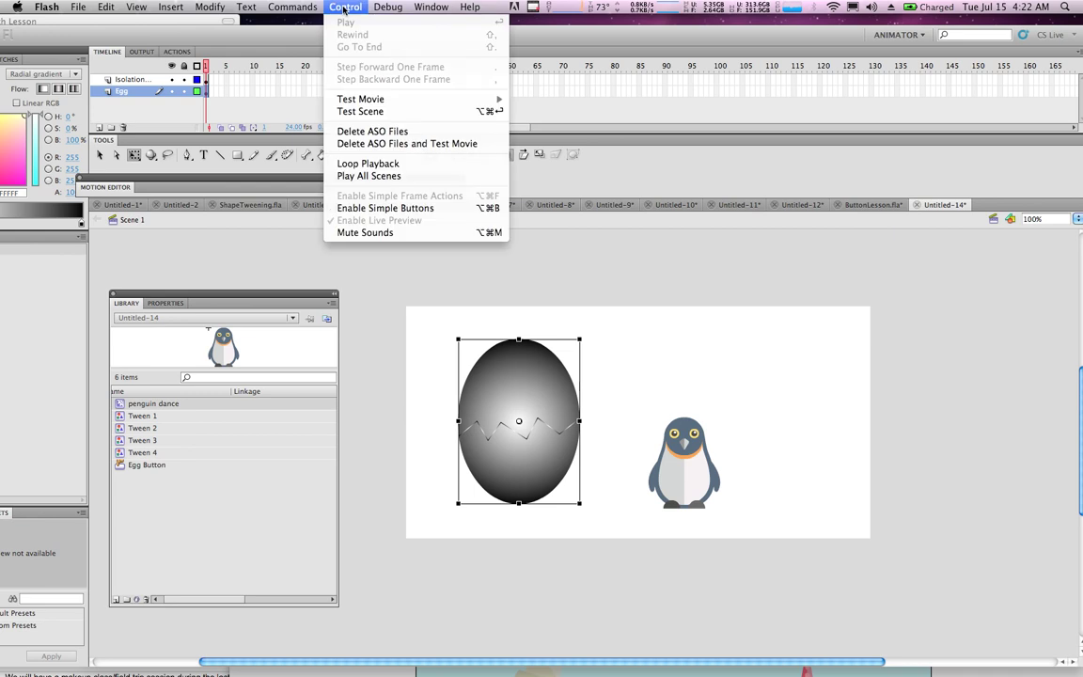
mouse_move(470, 99)
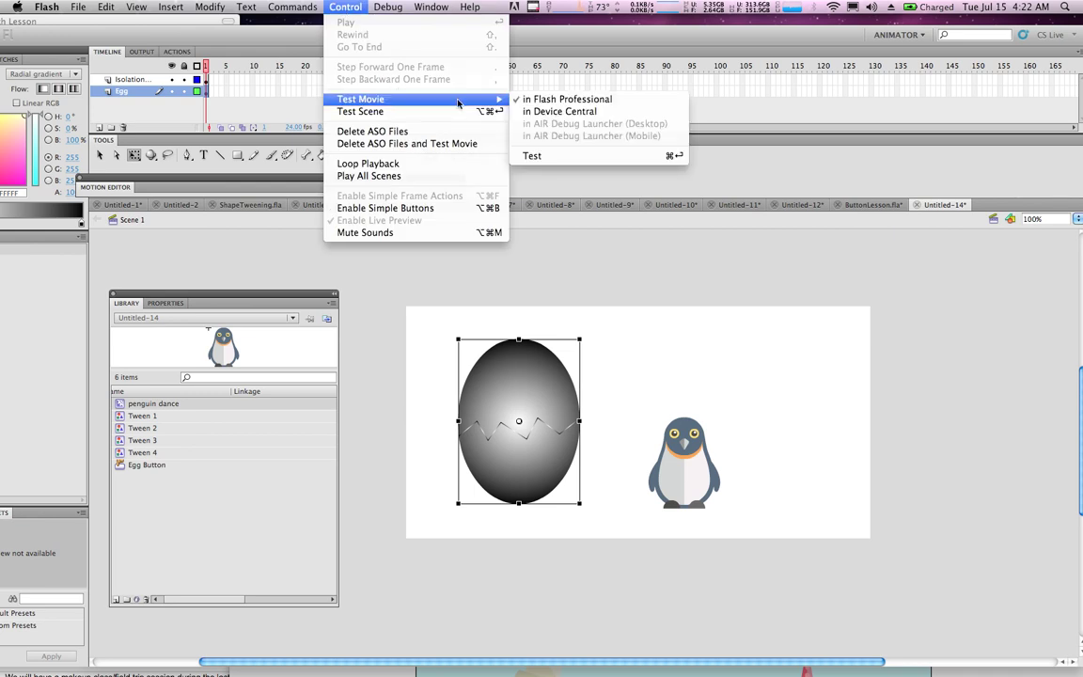
left_click(574, 101)
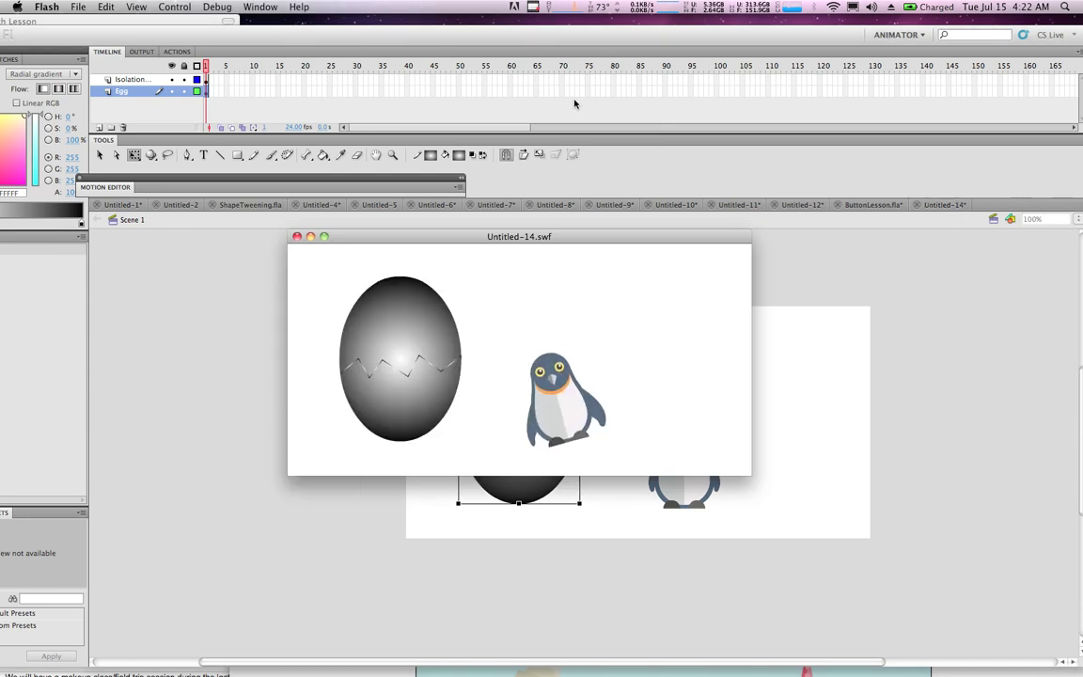
mouse_move(611, 237)
left_mouse_down()
mouse_move(603, 156)
mouse_move(622, 169)
mouse_move(780, 166)
left_mouse_up()
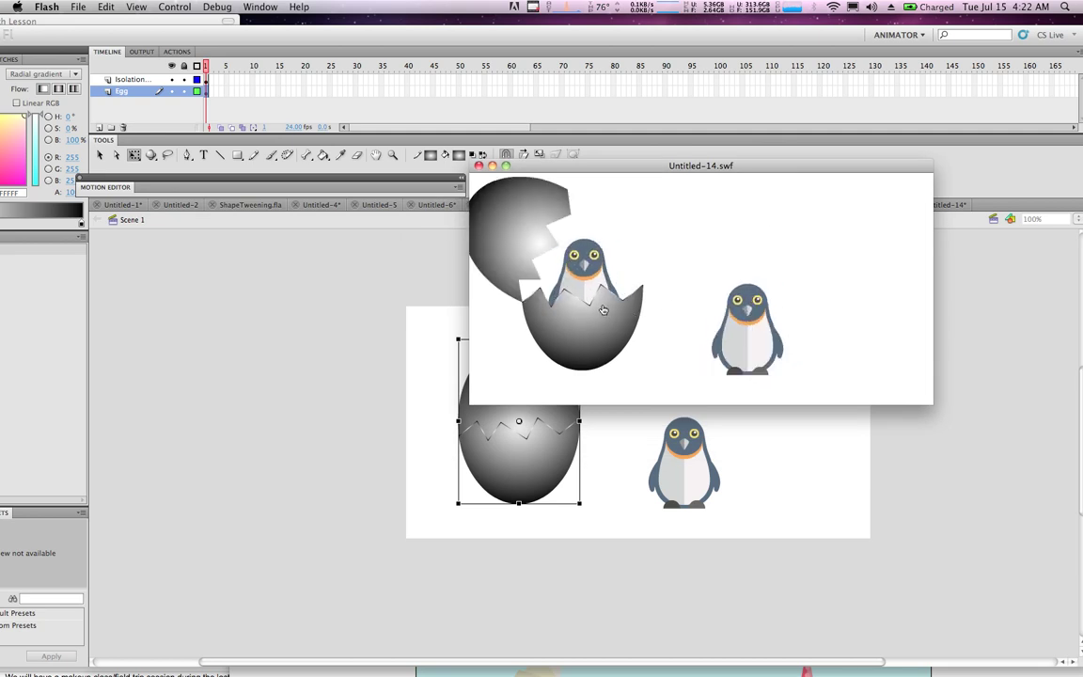
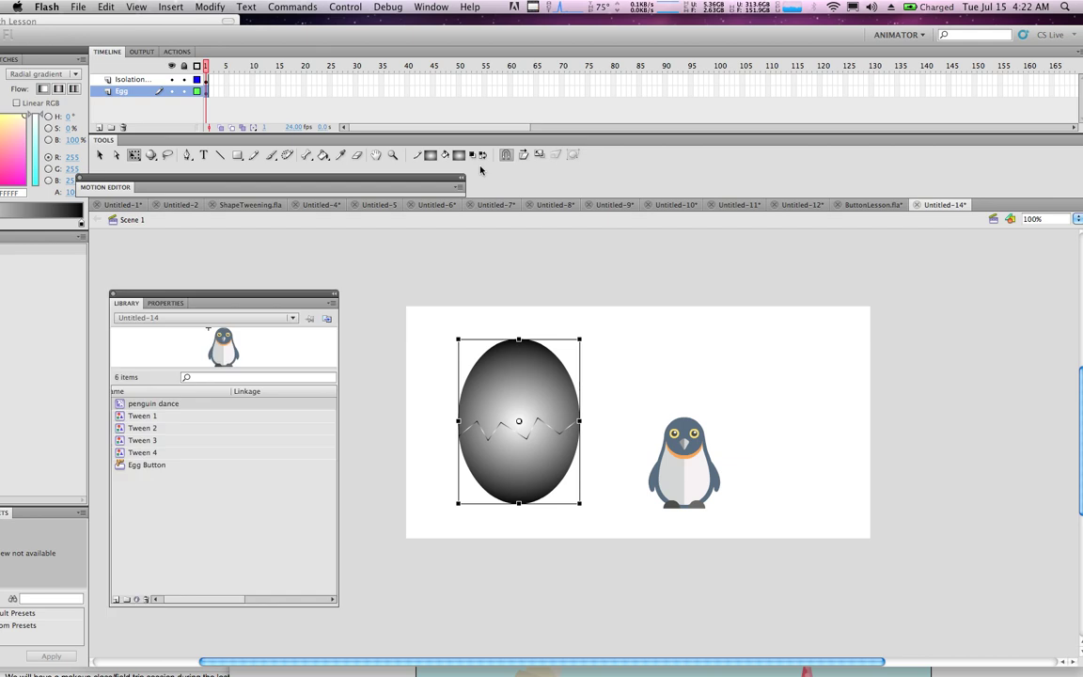
- In the egg button's Down frame, raise the penguin slightly, tilt it about 15° clockwise and shift it towards the shell's right side
double_click(544, 395)
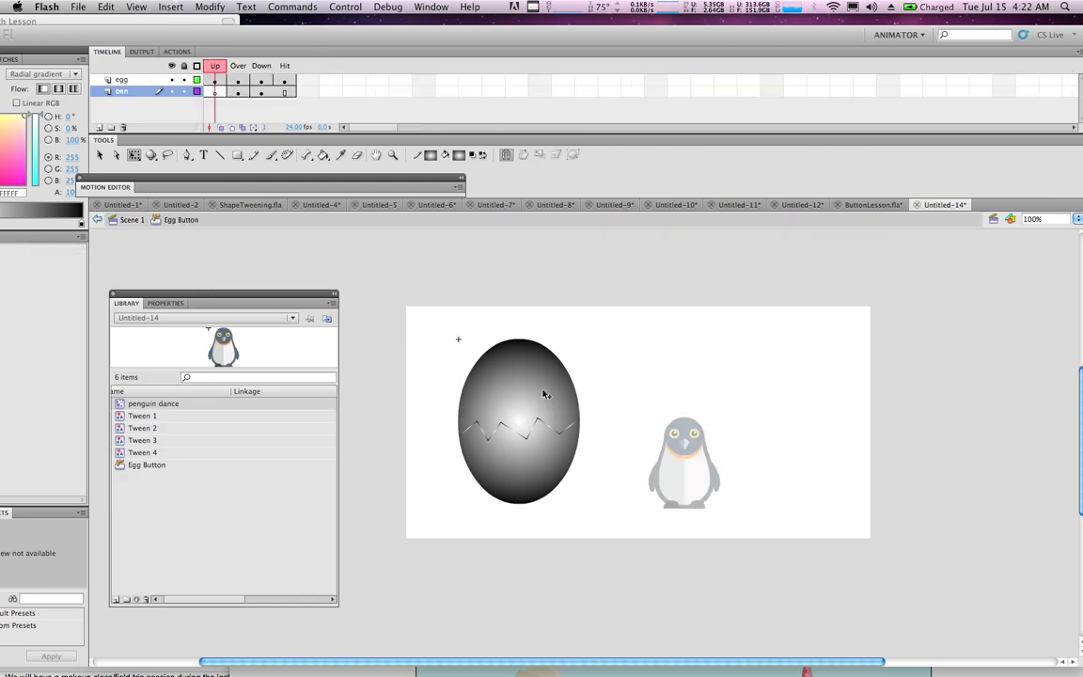
left_click(259, 93)
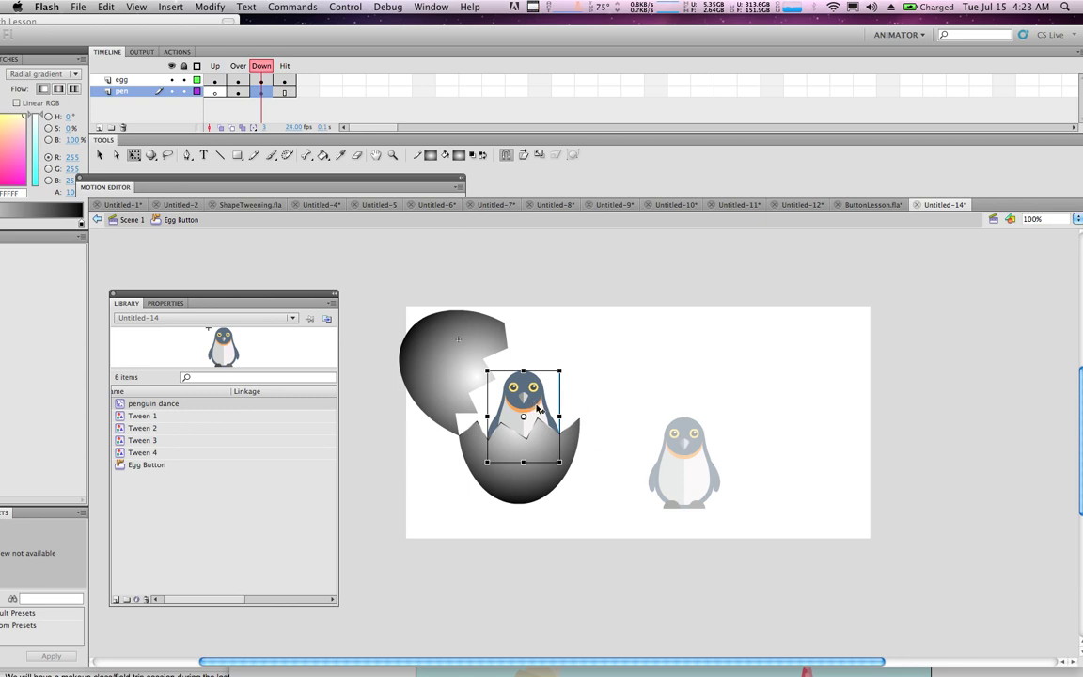
left_click_drag(538, 409, 537, 394)
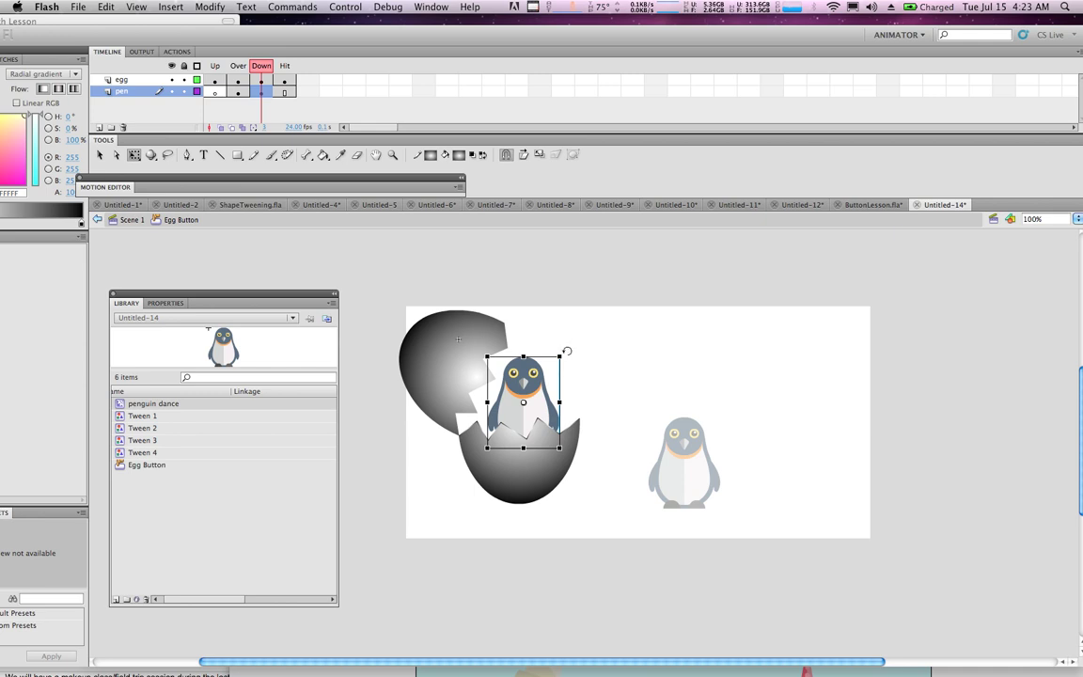
left_click_drag(567, 351, 576, 362)
left_click_drag(540, 413, 549, 423)
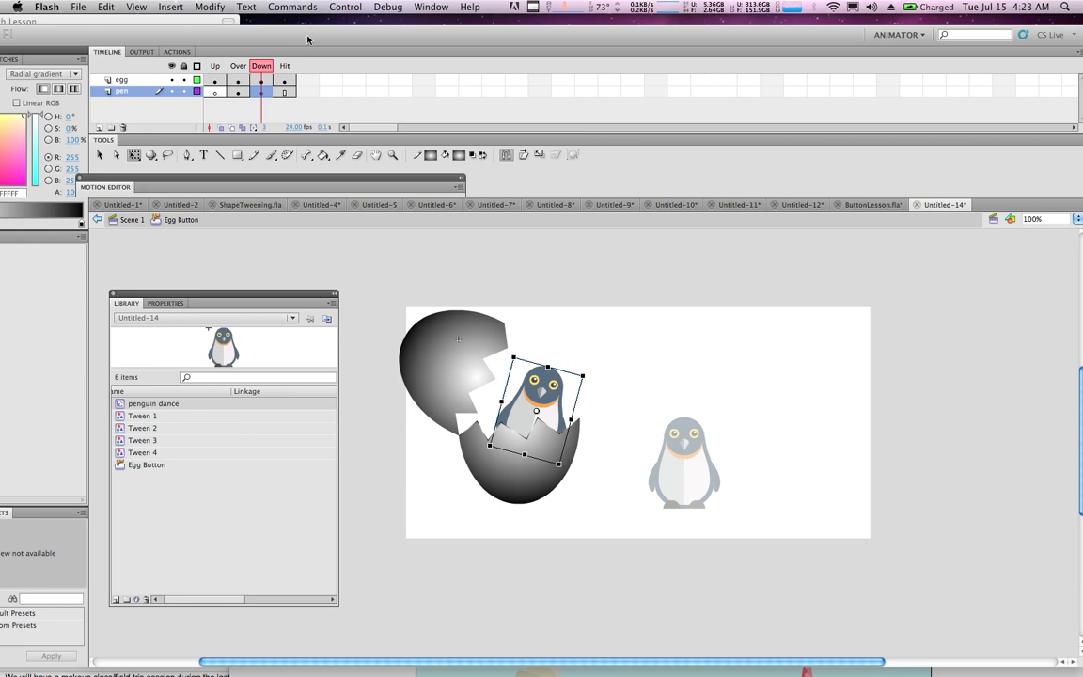
- Add a layer named TXT between the egg and pen layers
left_click(239, 92)
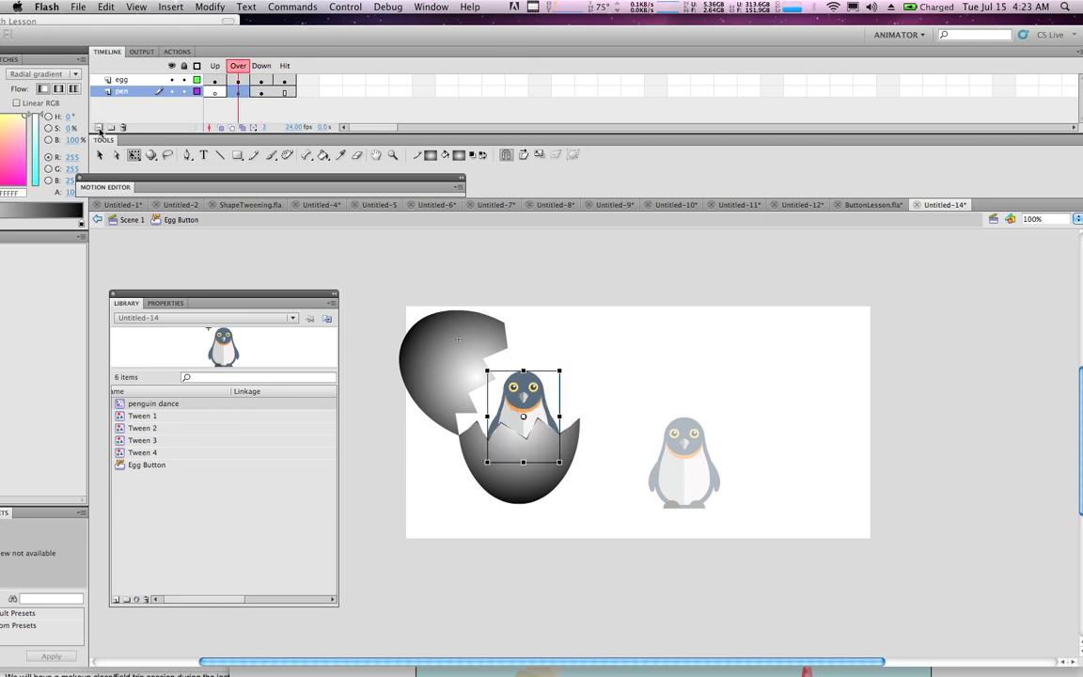
left_click(99, 128)
double_click(131, 92)
left_click(134, 92)
type("TXT")
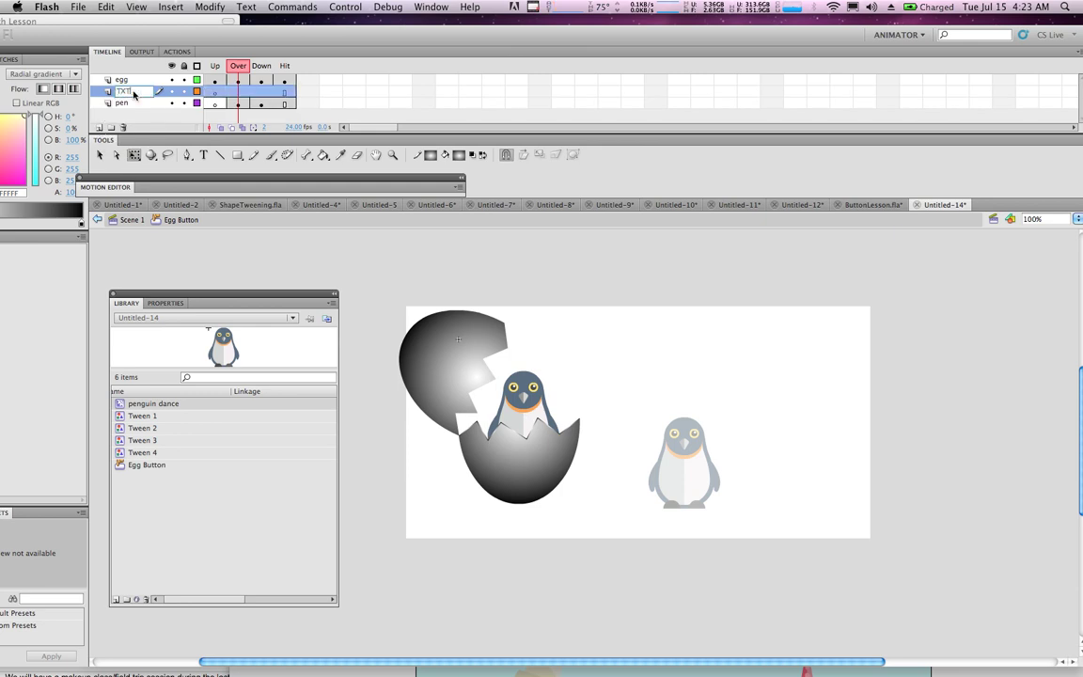
key("Return")
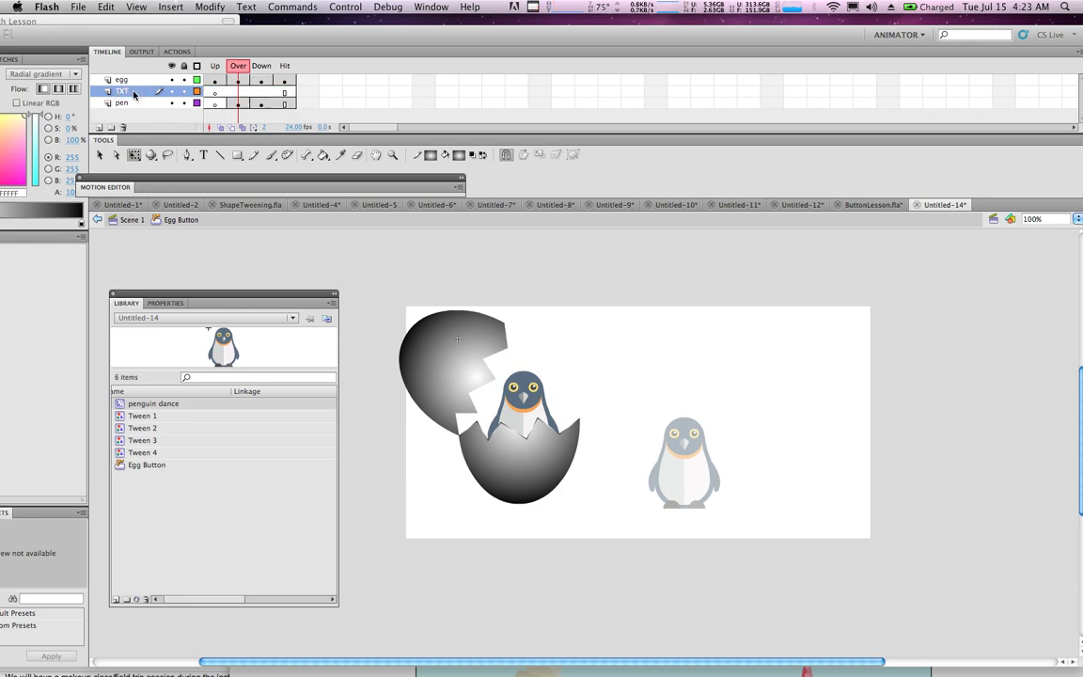
- On the TXT layer's Over frame, add the text "Click on ME!" and place it right of the egg, above the other penguin
left_click(203, 154)
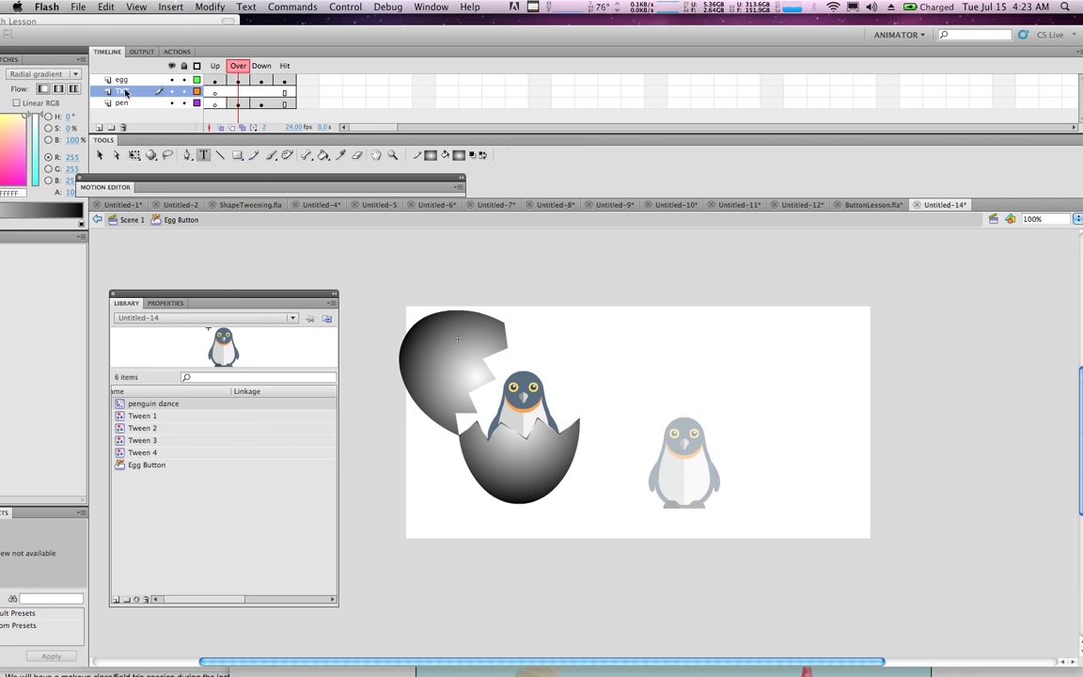
left_click(241, 95)
left_click(655, 371)
type("Click on ME!")
left_click(101, 156)
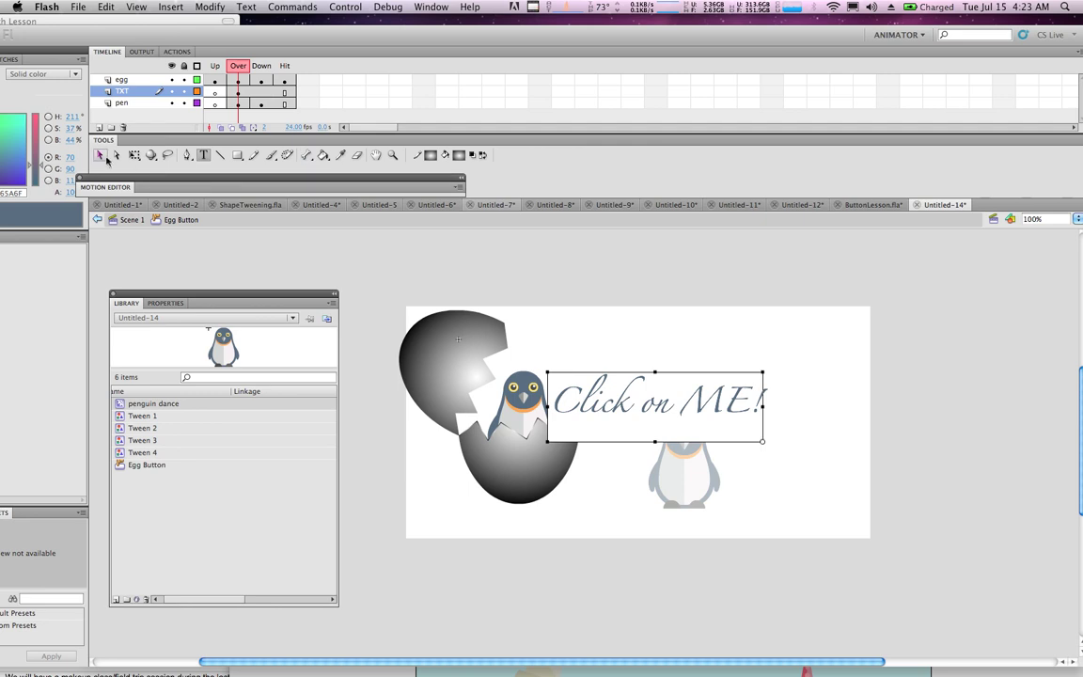
left_click_drag(719, 401, 766, 368)
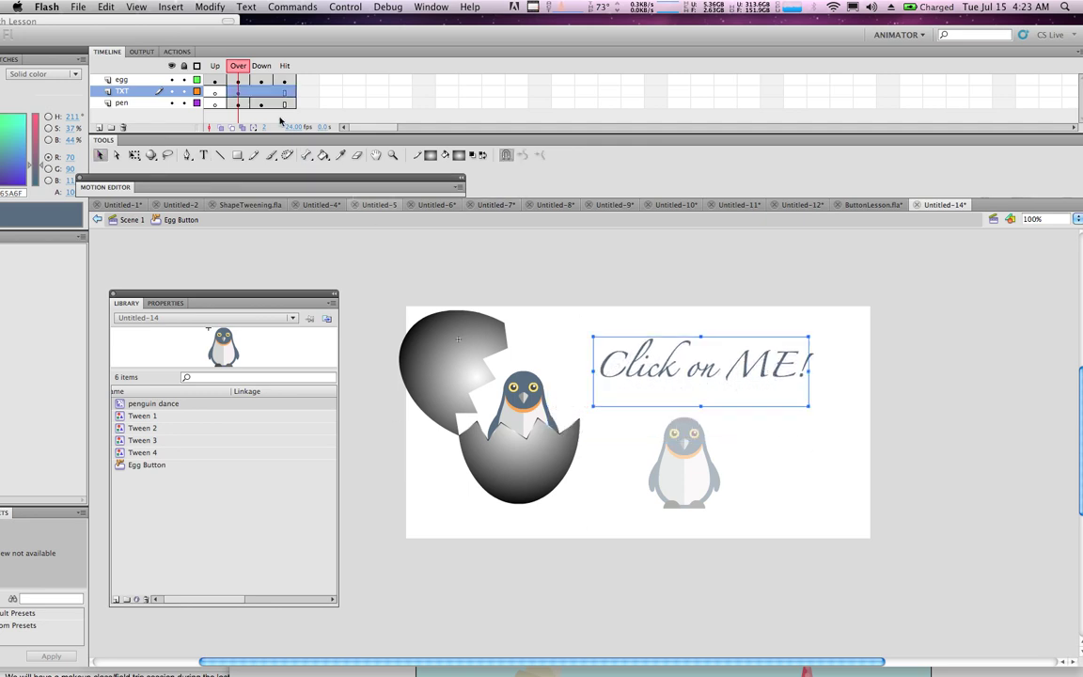
- Copy the TXT layer's Over frame and paste it into its Down frame
left_click(244, 93)
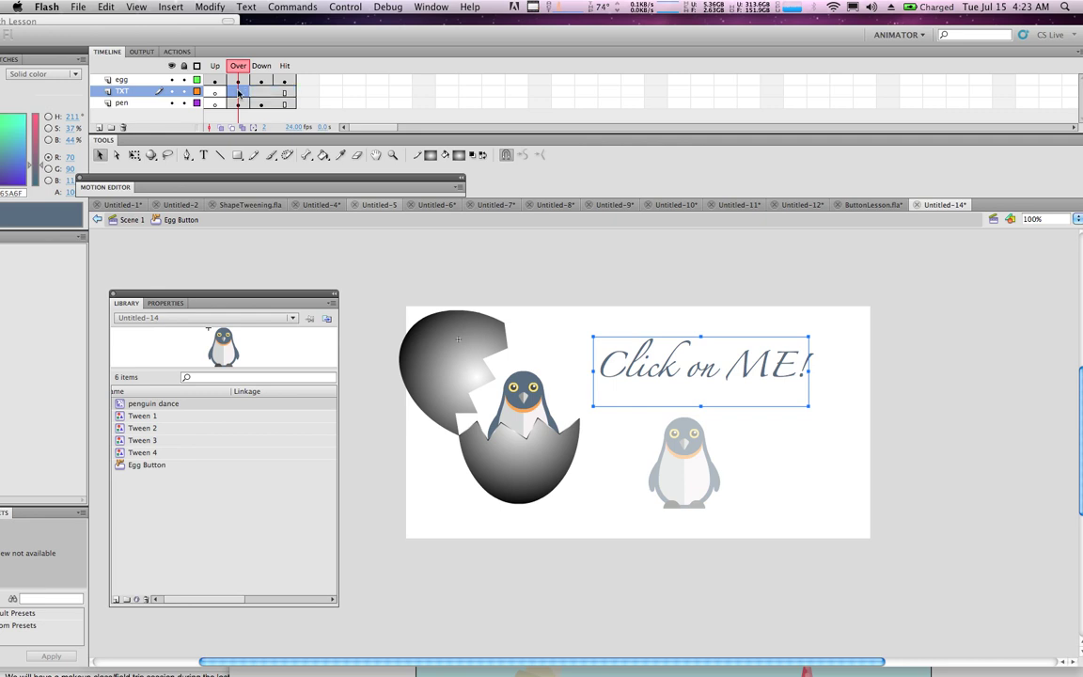
right_click(238, 93)
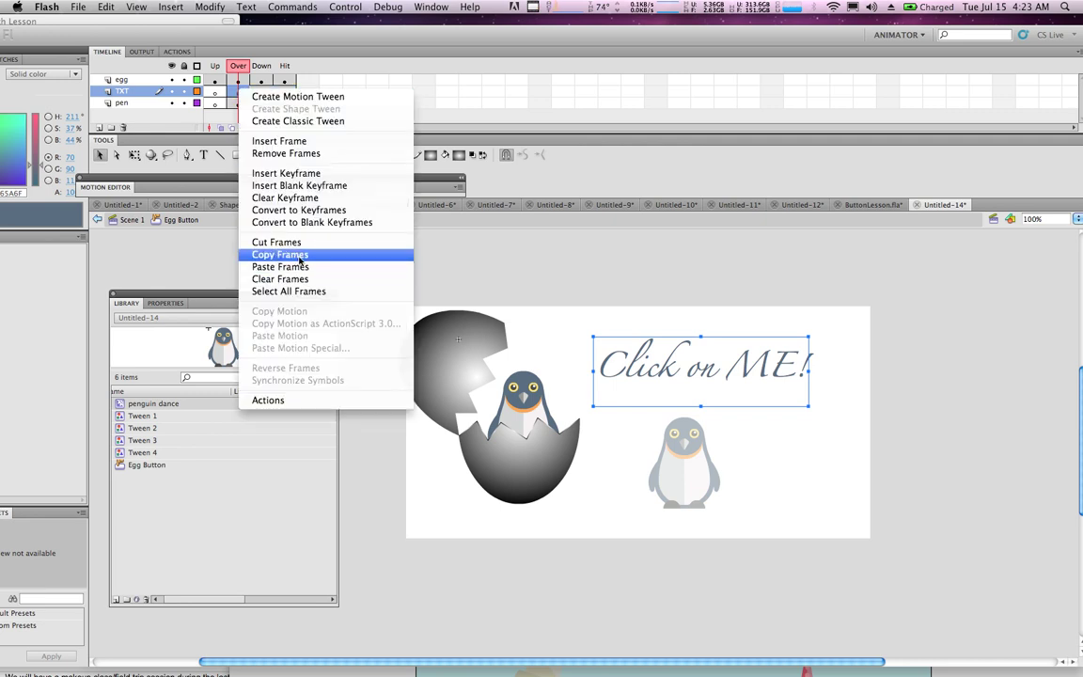
left_click(263, 92)
right_click(263, 91)
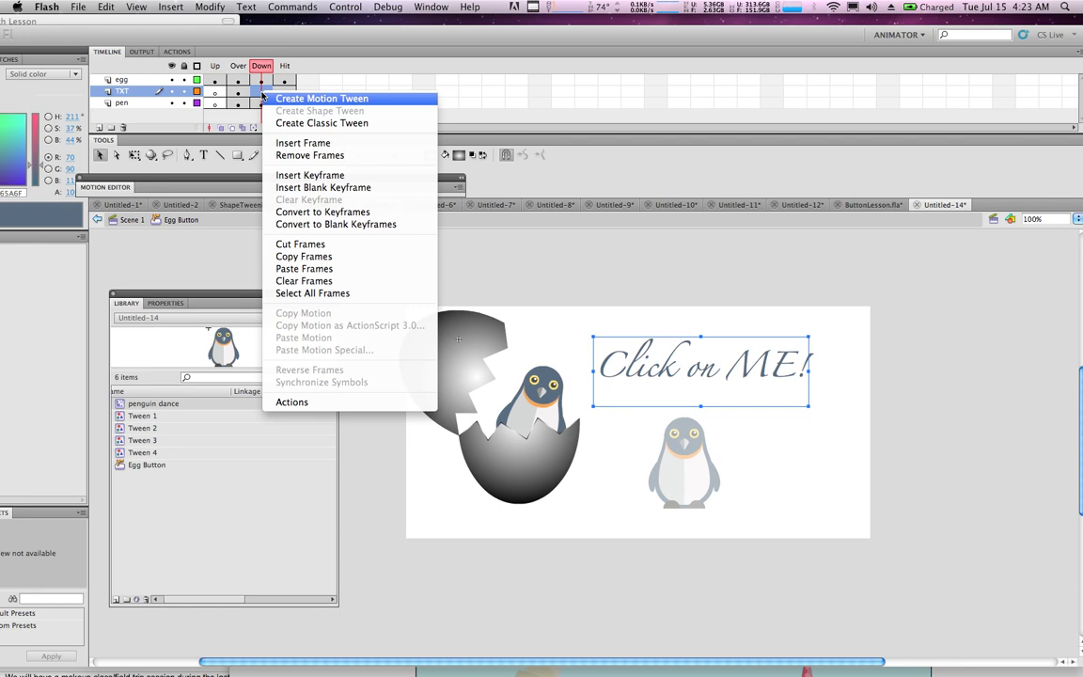
left_click(318, 269)
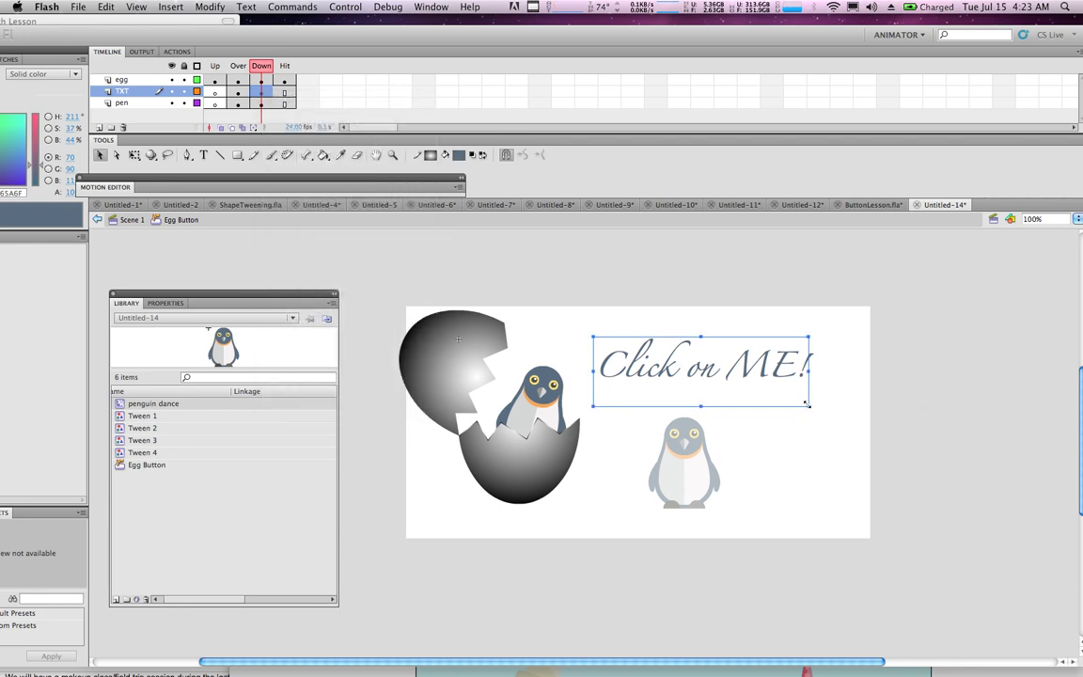
- Tilt the TXT layer's "Click on ME!" text about 7° clockwise in the Down frame and about 12° counterclockwise in the Over frame
left_click(133, 155)
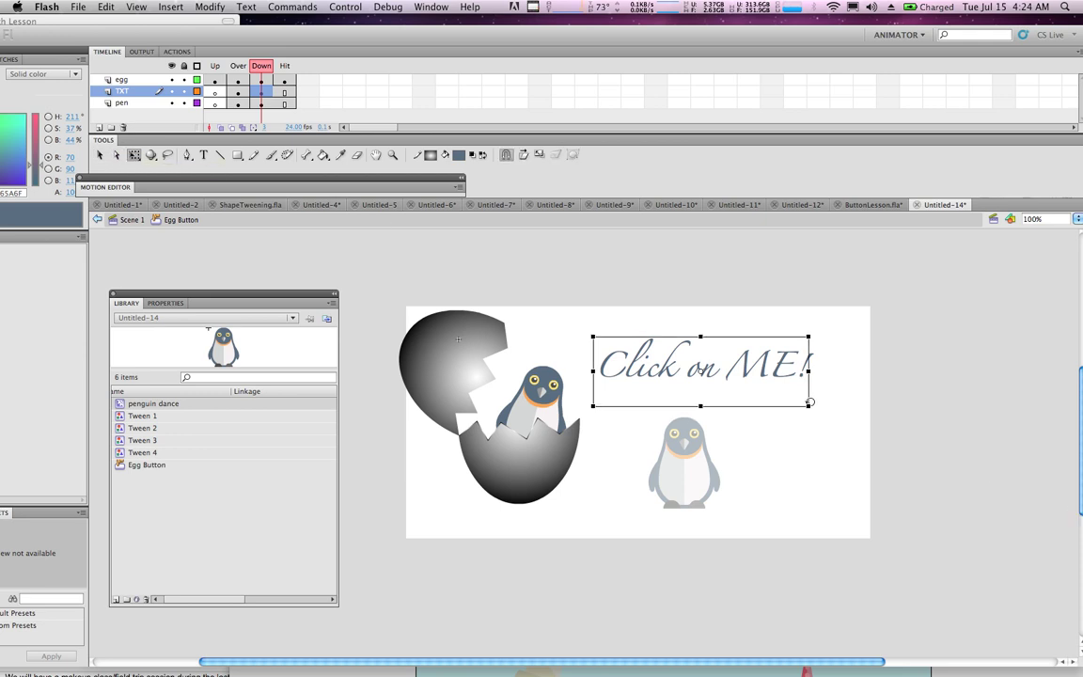
left_click_drag(820, 409, 813, 426)
left_click(247, 96)
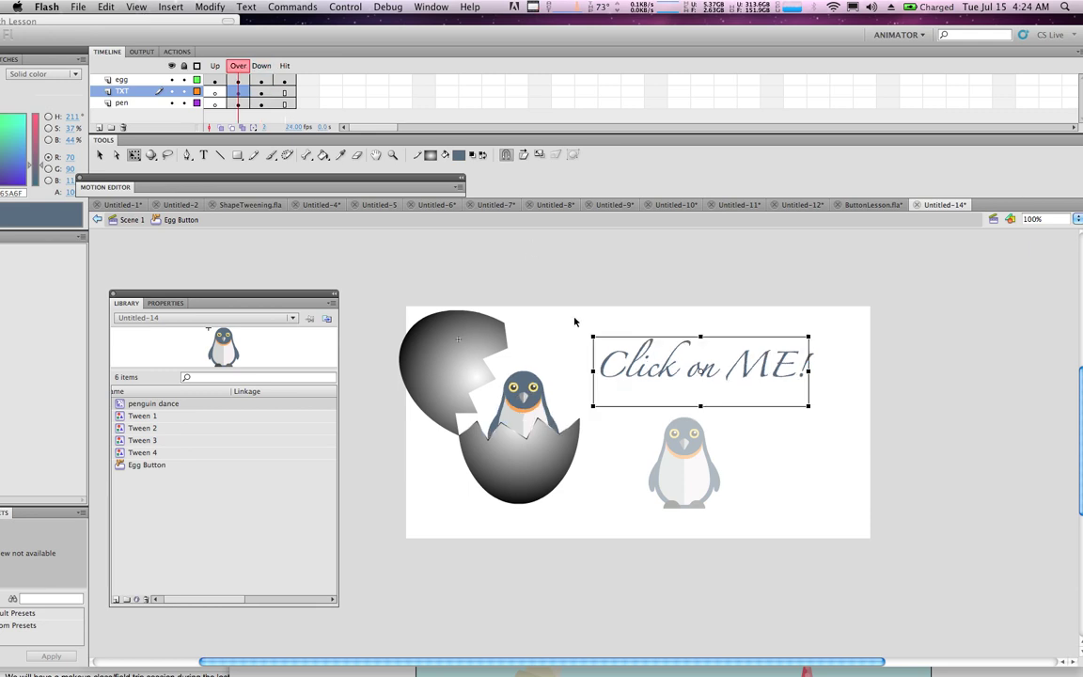
left_click_drag(586, 331, 583, 349)
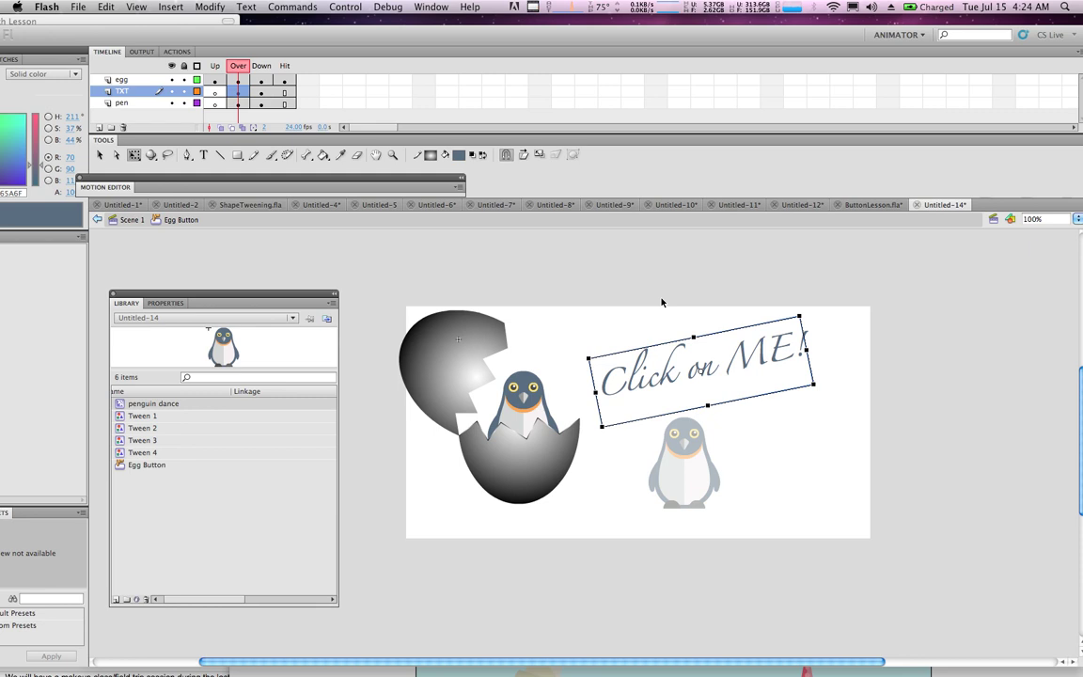
left_click(628, 331)
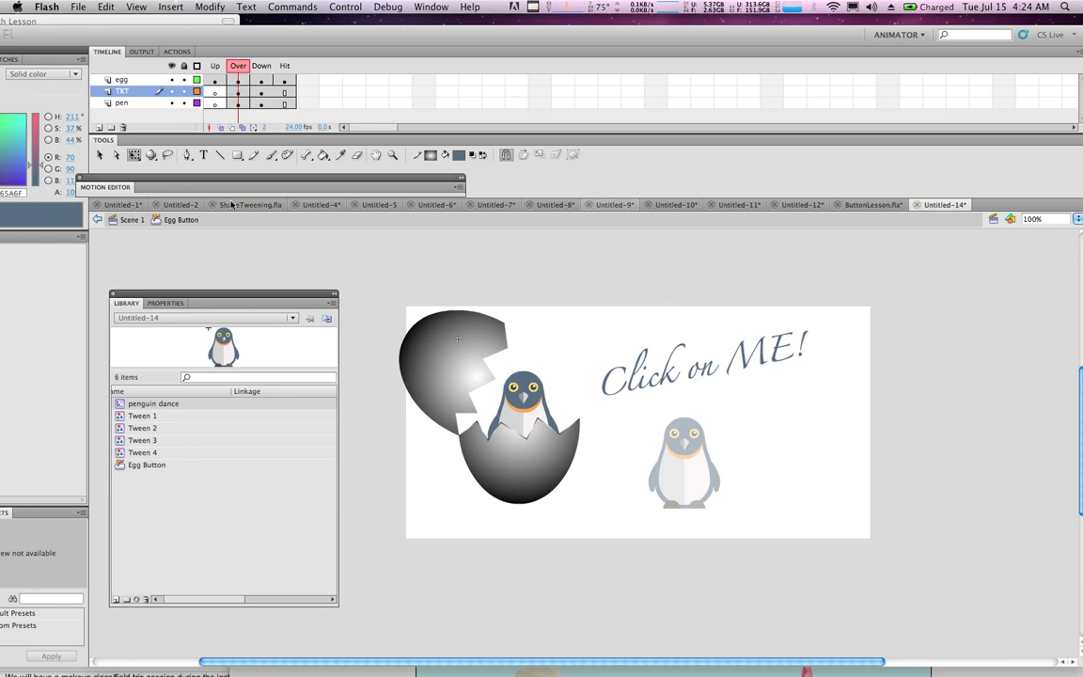
- Return to Scene 1 and test the movie in Flash Professional, checking the egg button's rollover with the tilted text
left_click(126, 222)
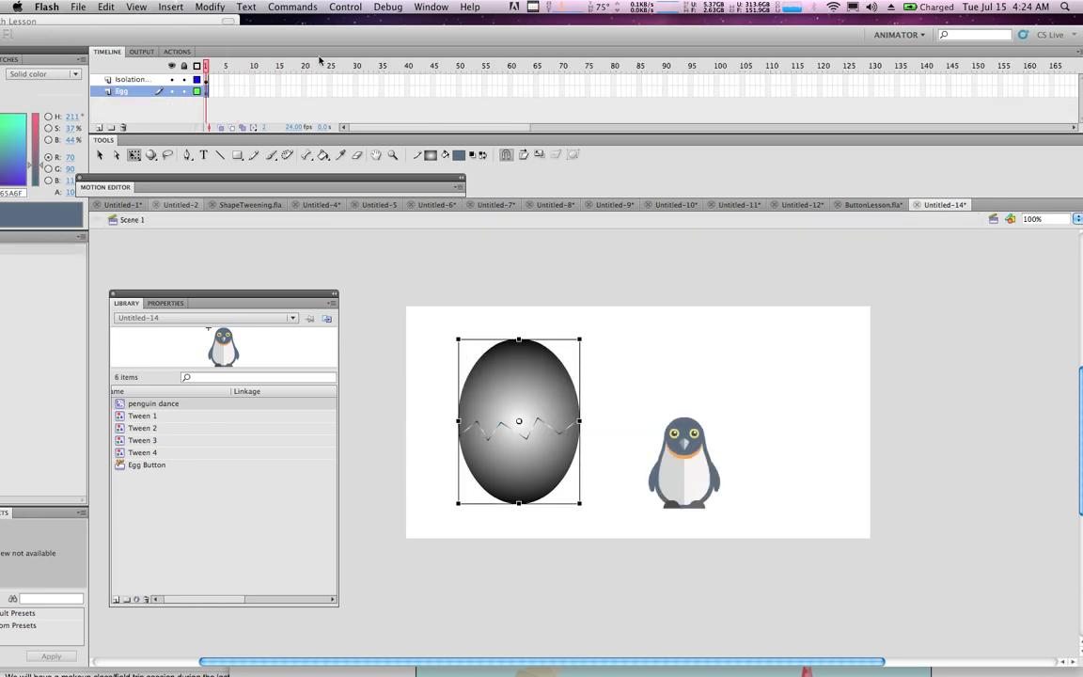
left_click(356, 8)
mouse_move(380, 100)
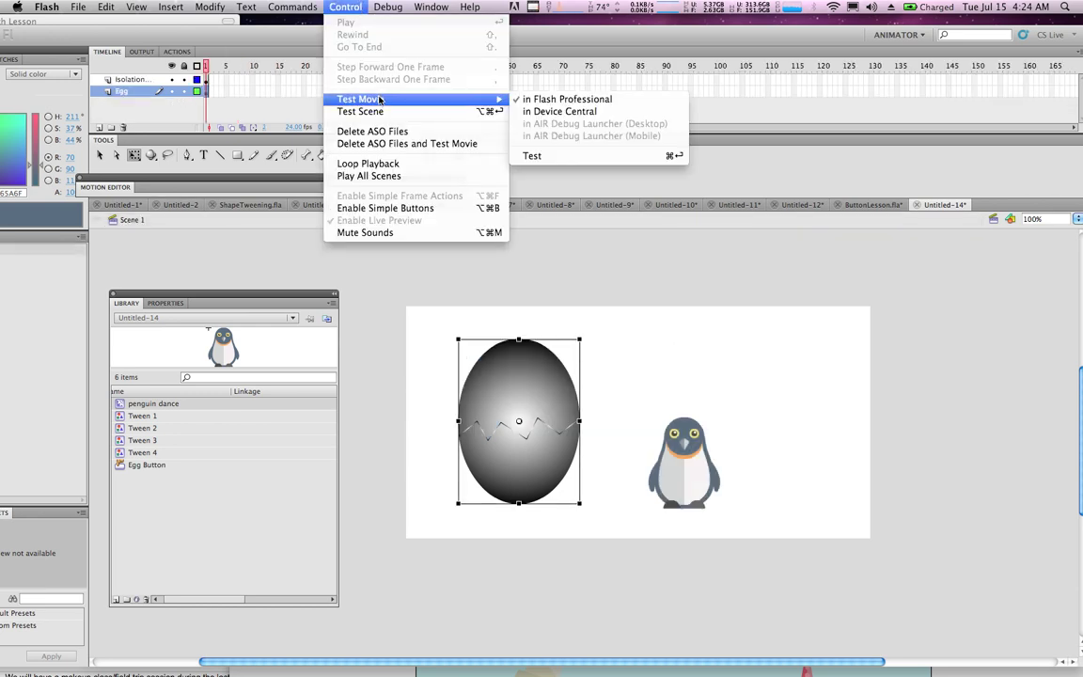
left_click(562, 100)
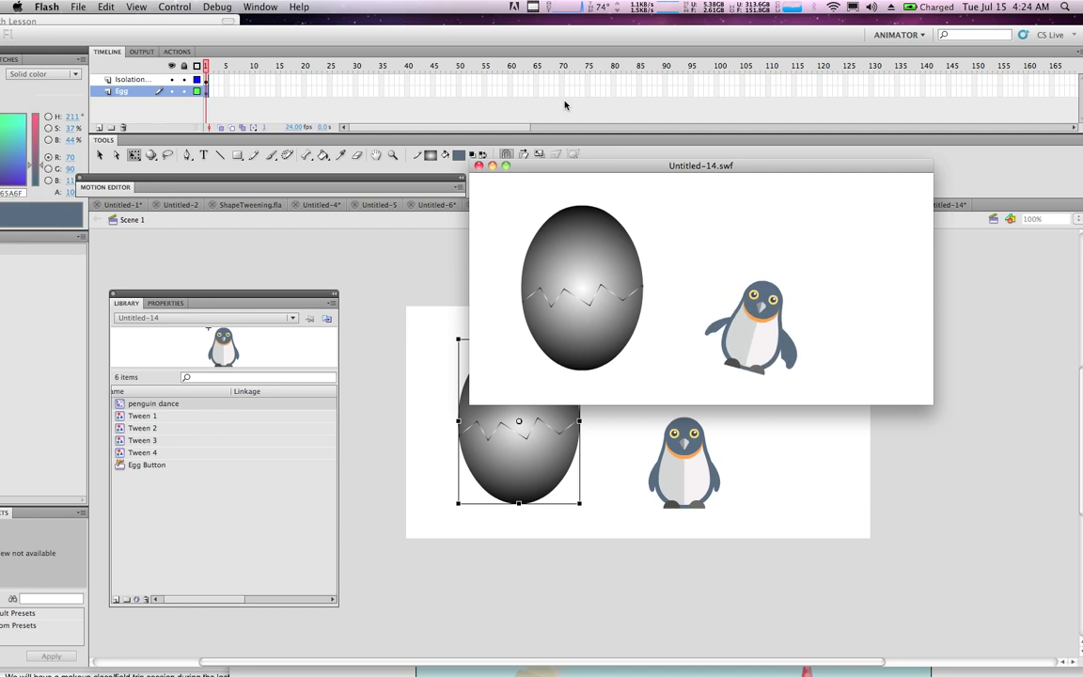
left_click_drag(861, 165, 892, 106)
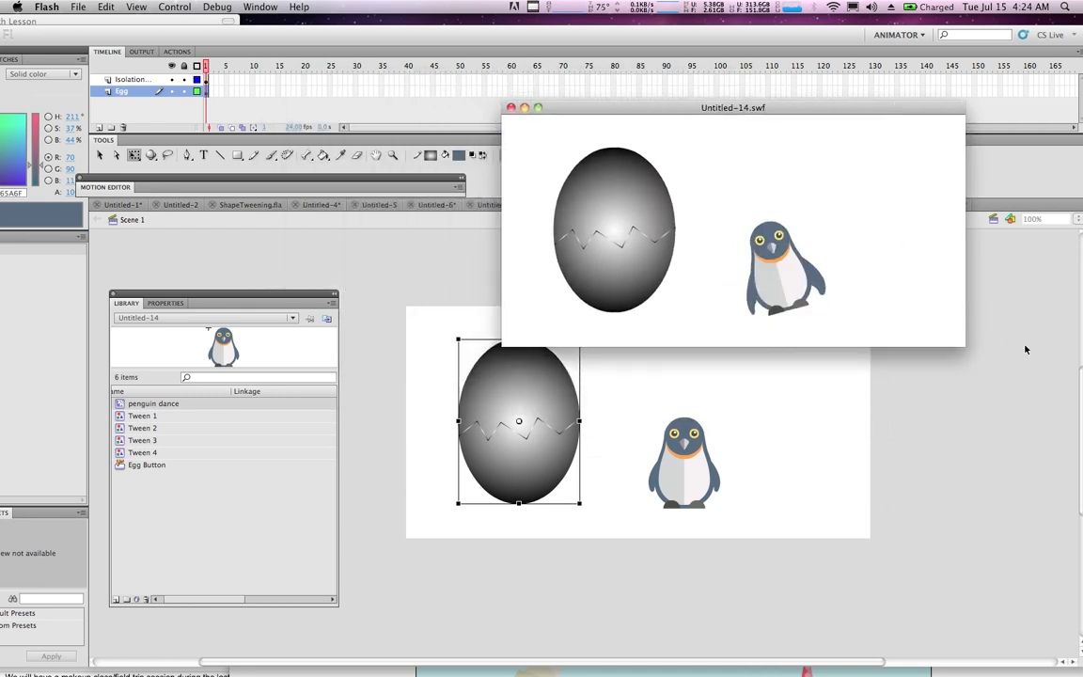
mouse_move(618, 228)
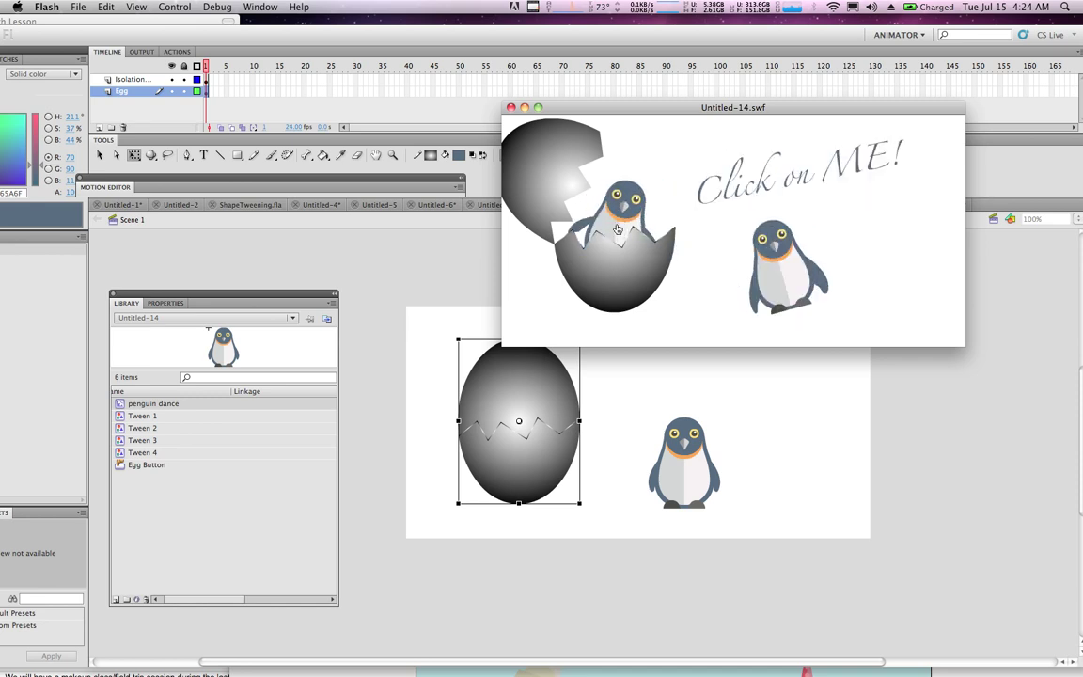
left_click(511, 109)
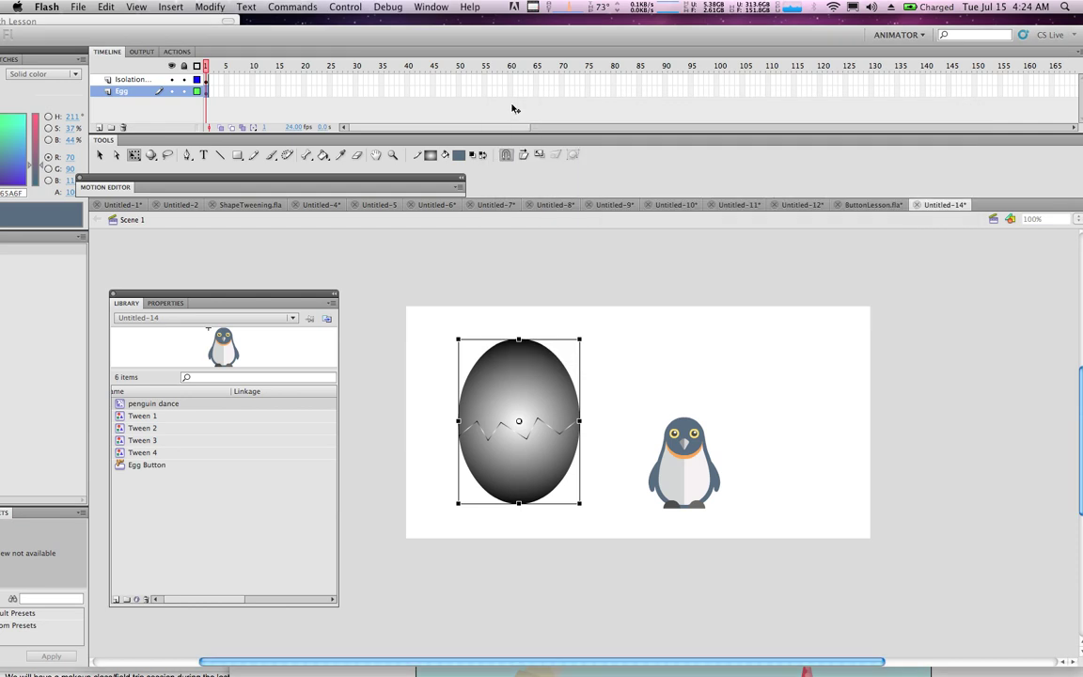
- Inside the Egg Button symbol, delete the penguin from the pen layer's Over frame and check its Down frame
double_click(525, 370)
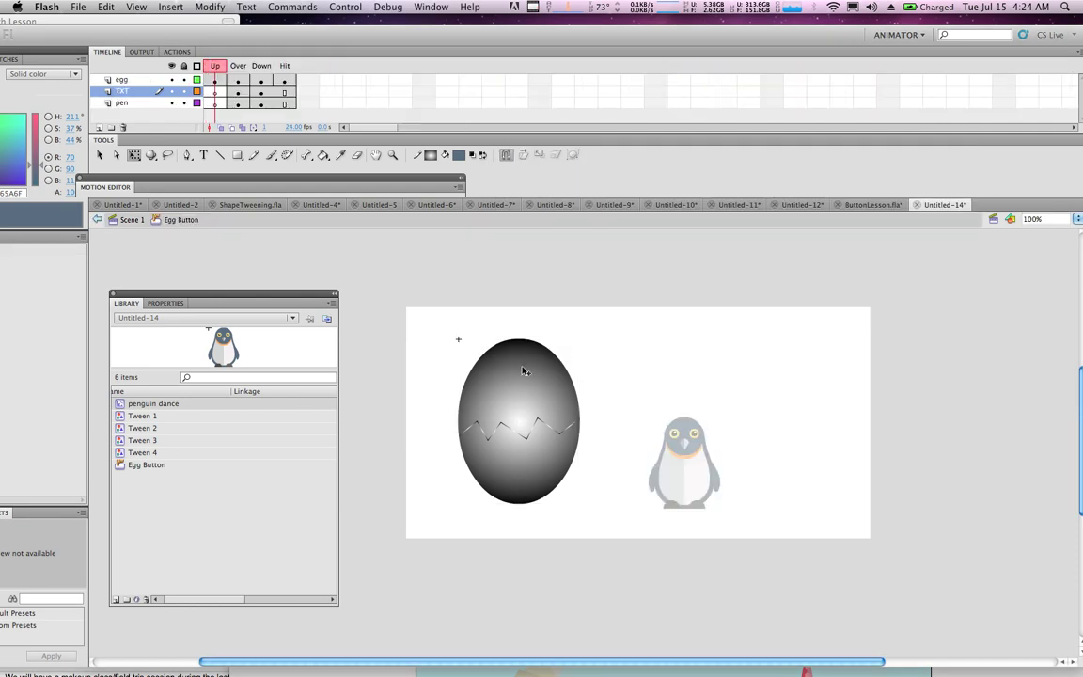
left_click(238, 104)
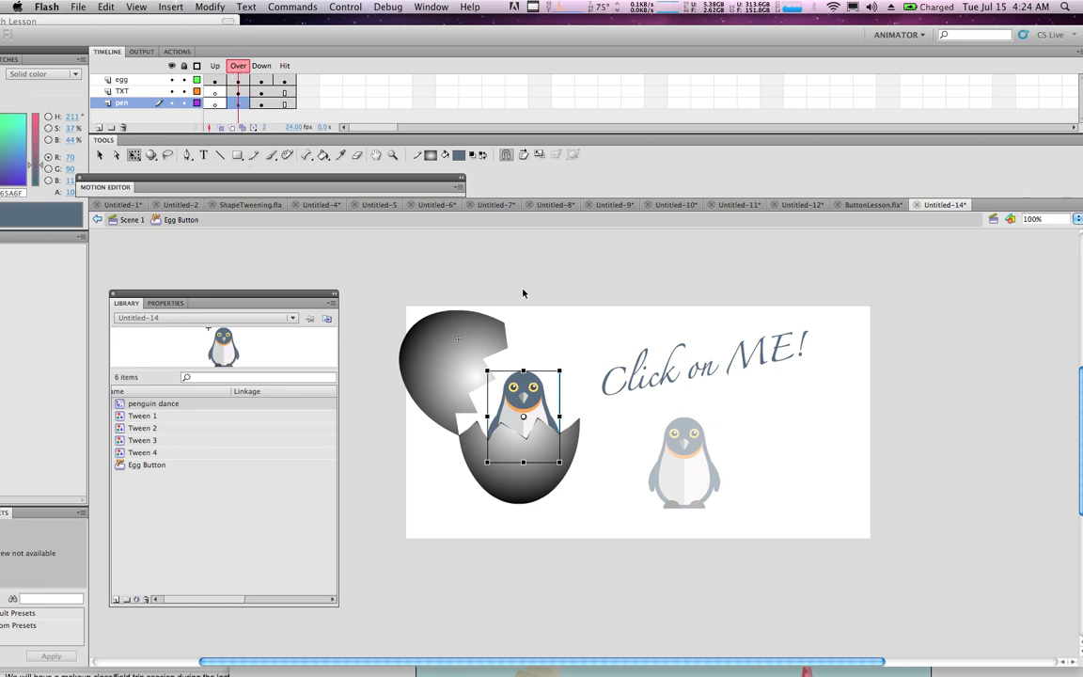
key("Delete")
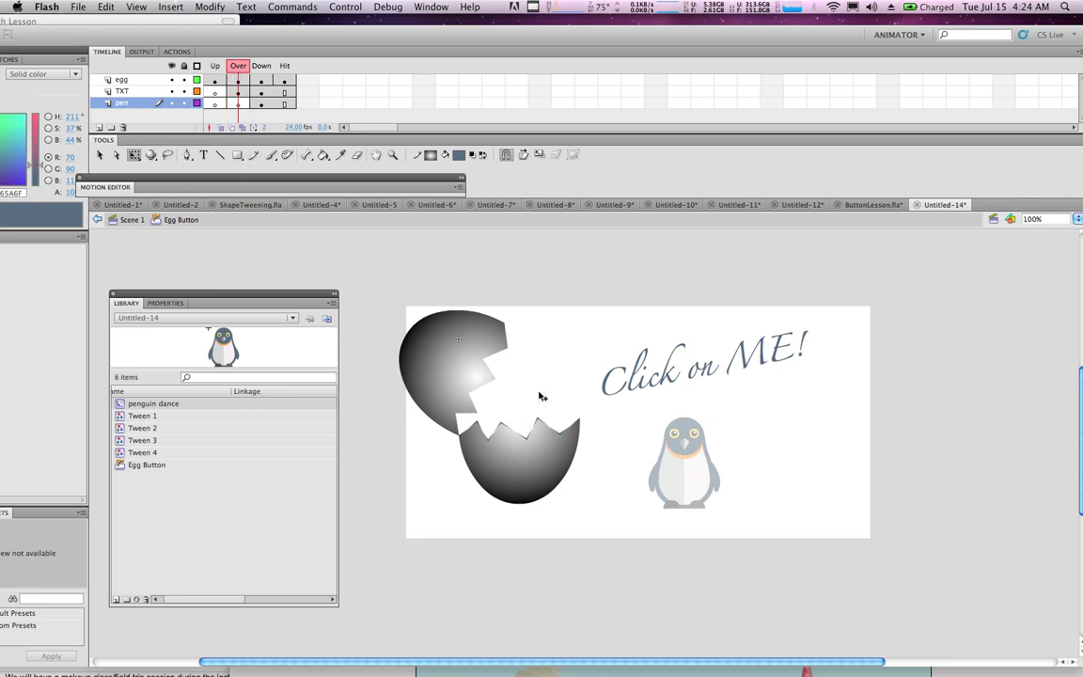
left_click(261, 103)
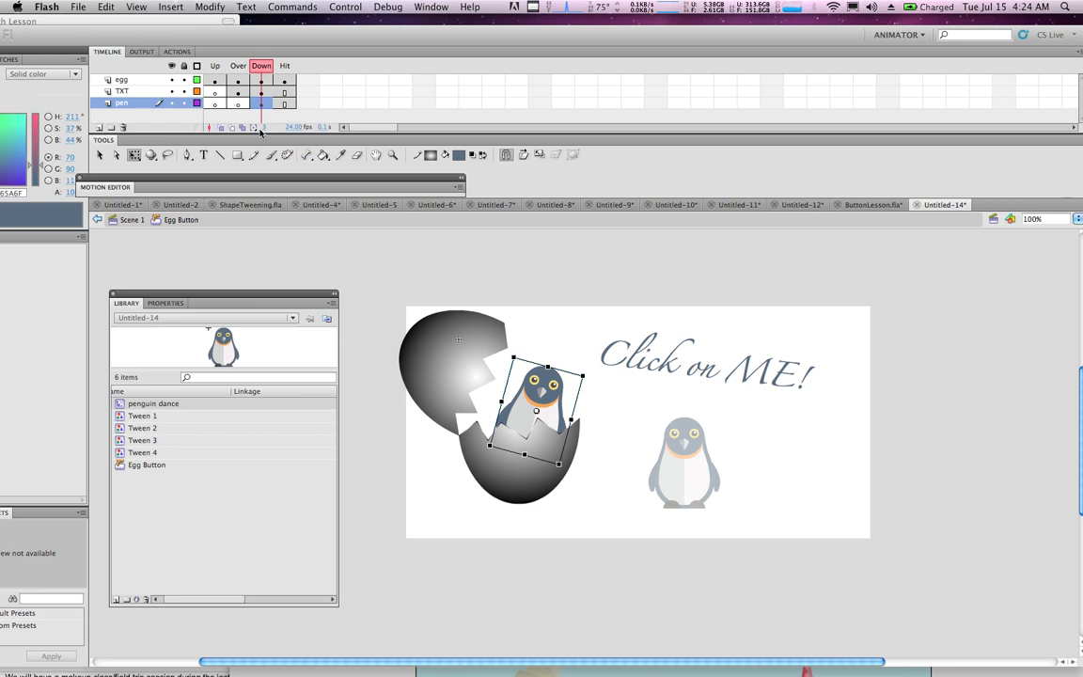
- Test the movie from Scene 1 in Flash Professional, trying the egg's rollover and pressed states without the Over penguin
left_click(132, 220)
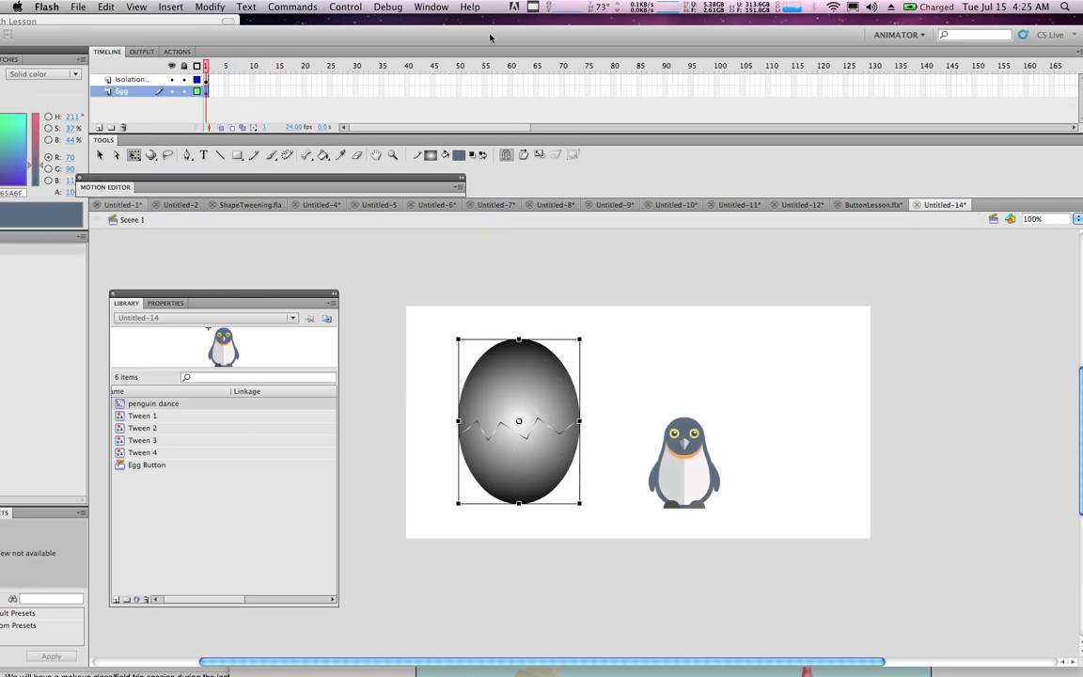
left_click(346, 8)
mouse_move(350, 98)
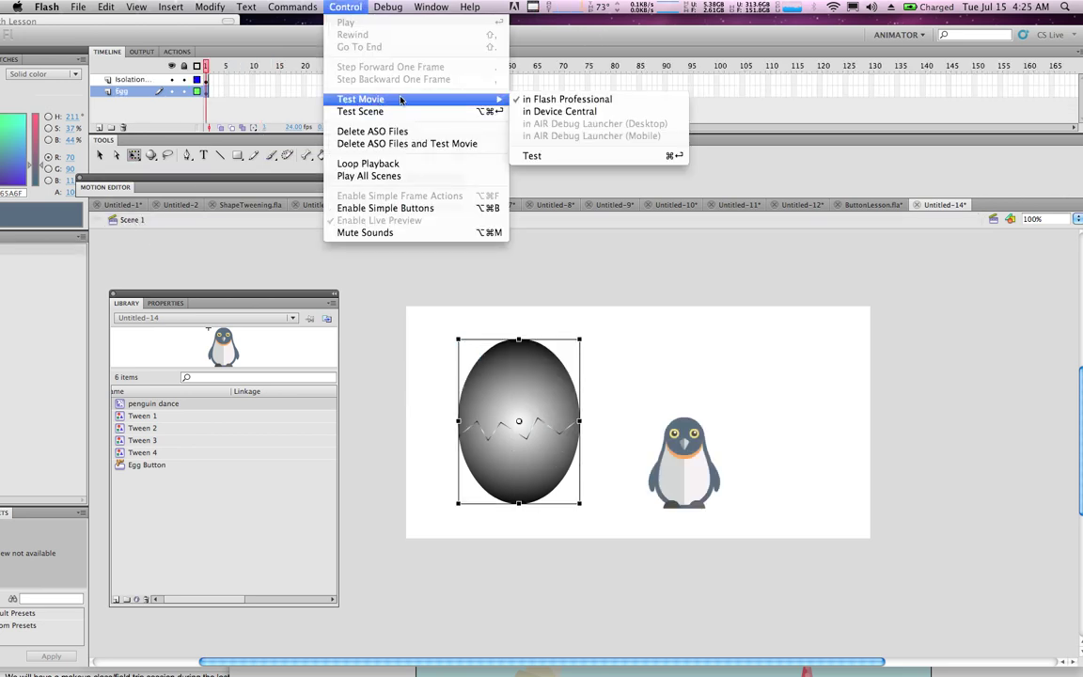
left_click(561, 99)
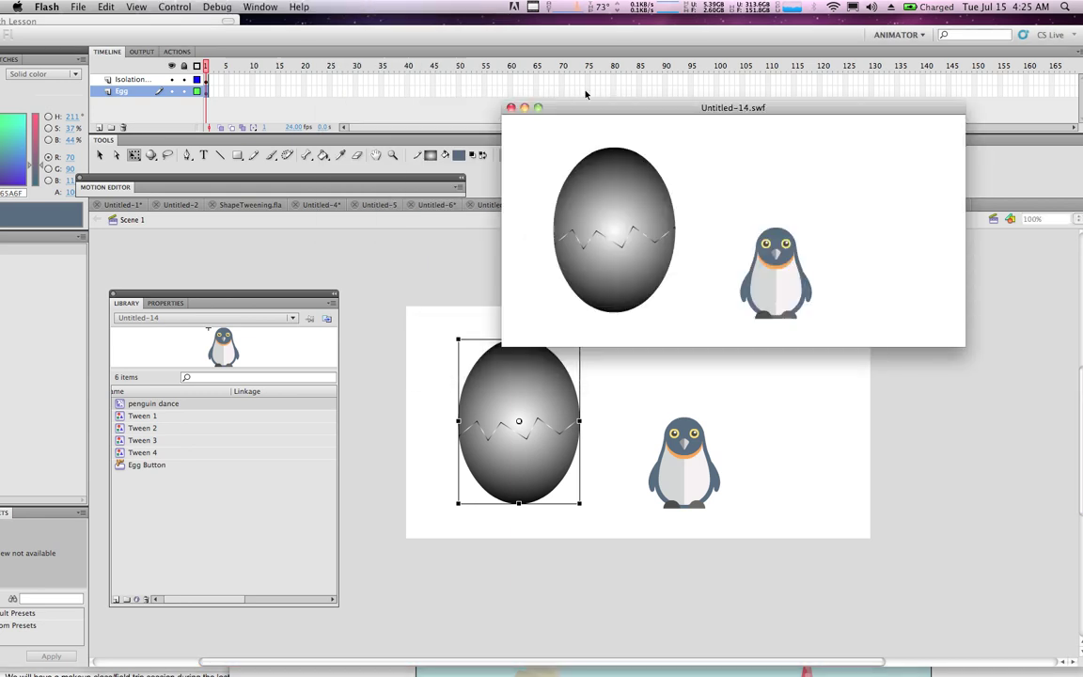
left_click_drag(759, 107, 642, 168)
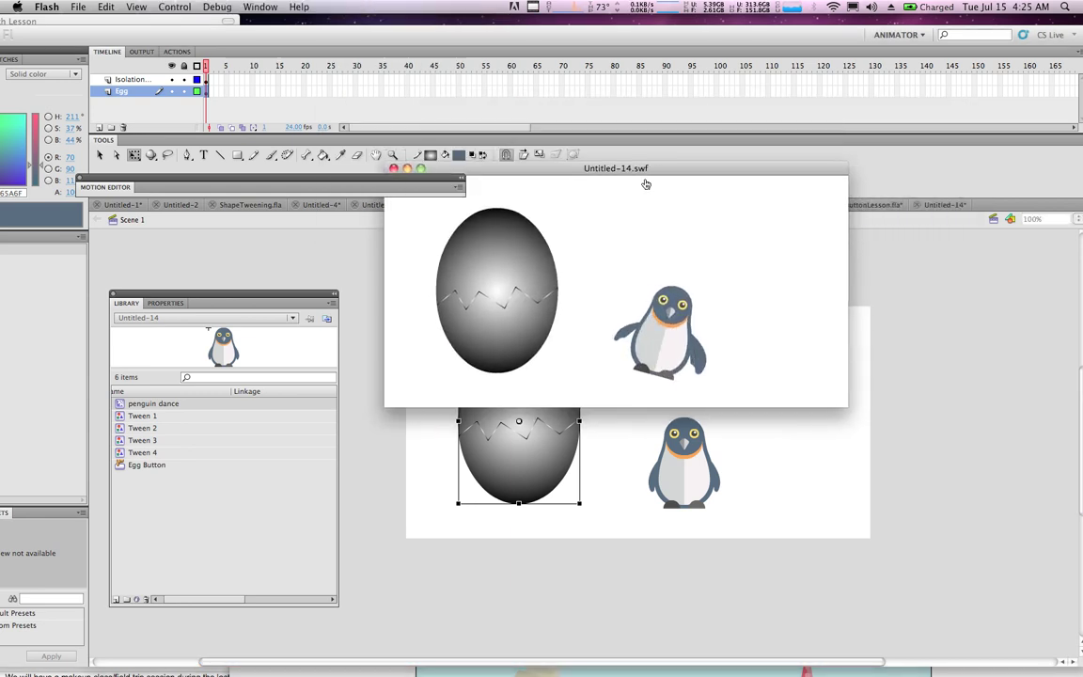
left_click(498, 298)
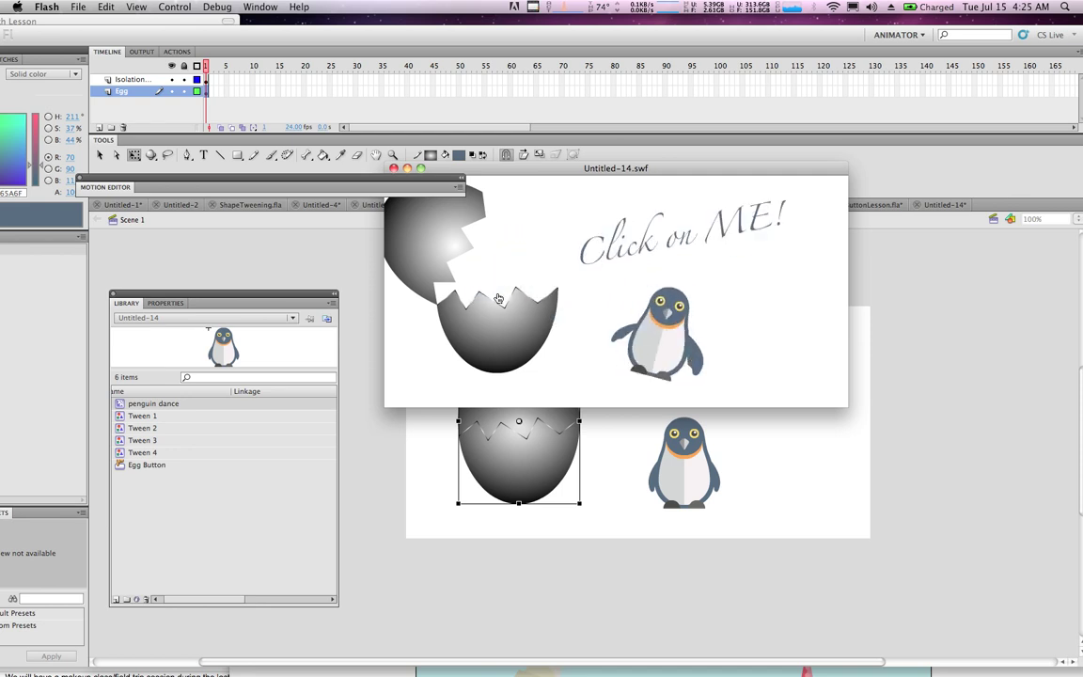
left_click_drag(409, 171, 669, 214)
left_click(653, 211)
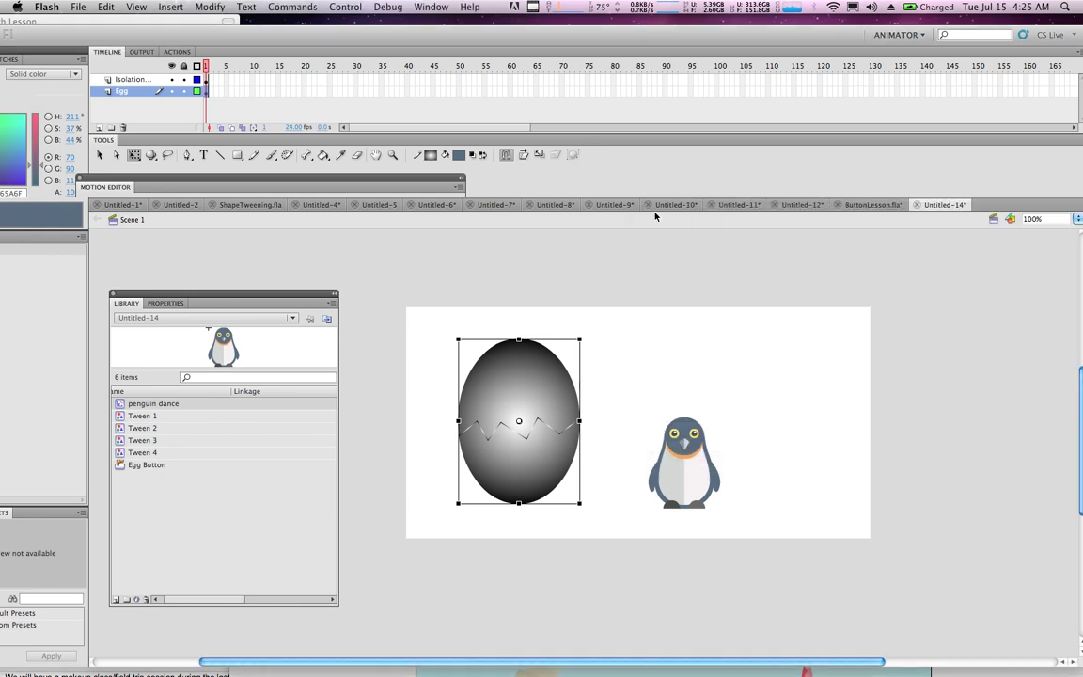
- In the Egg Button's Over frame, shrink the "Click on ME!" text to about two-thirds size and place it in the cracked egg's opening
double_click(552, 386)
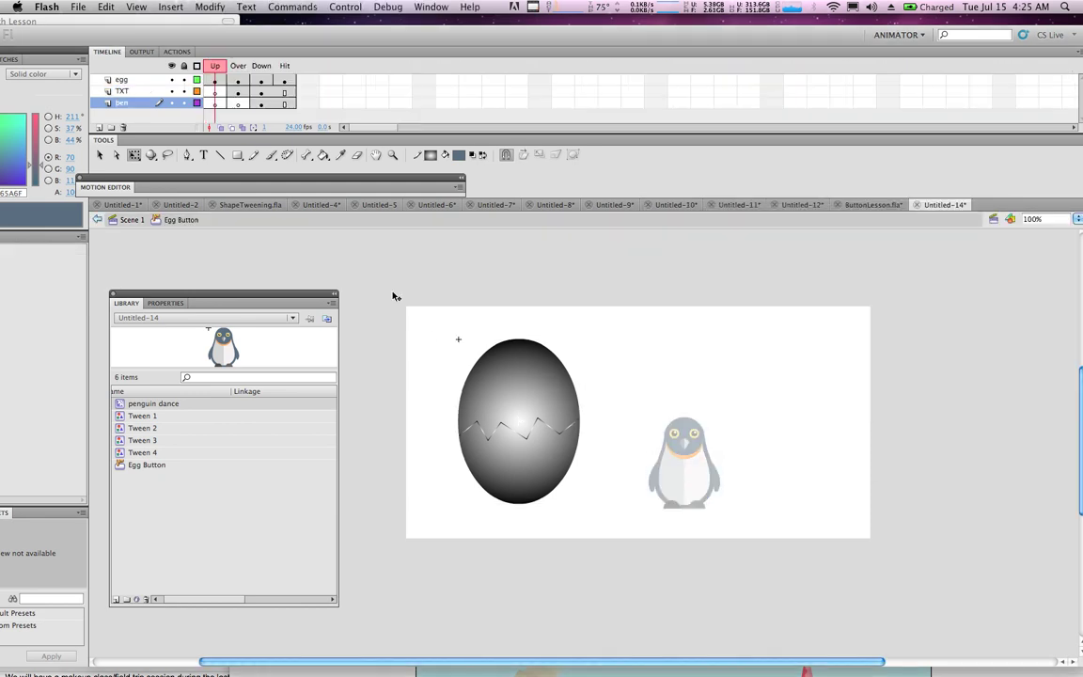
left_click(132, 91)
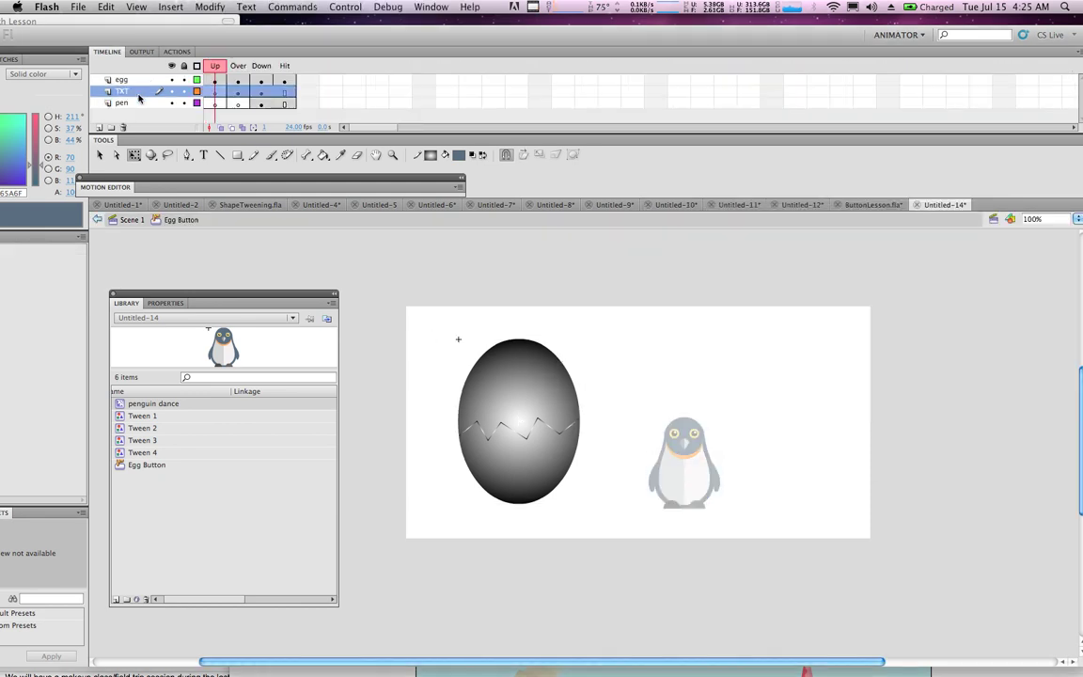
left_click(235, 92)
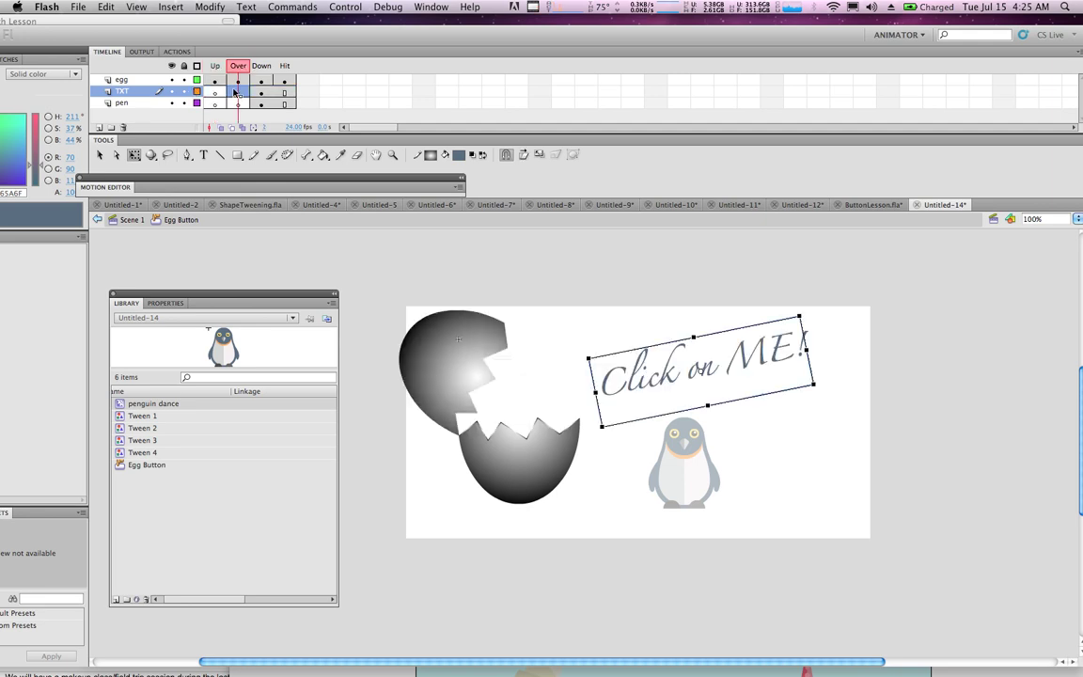
left_click_drag(789, 357, 570, 393)
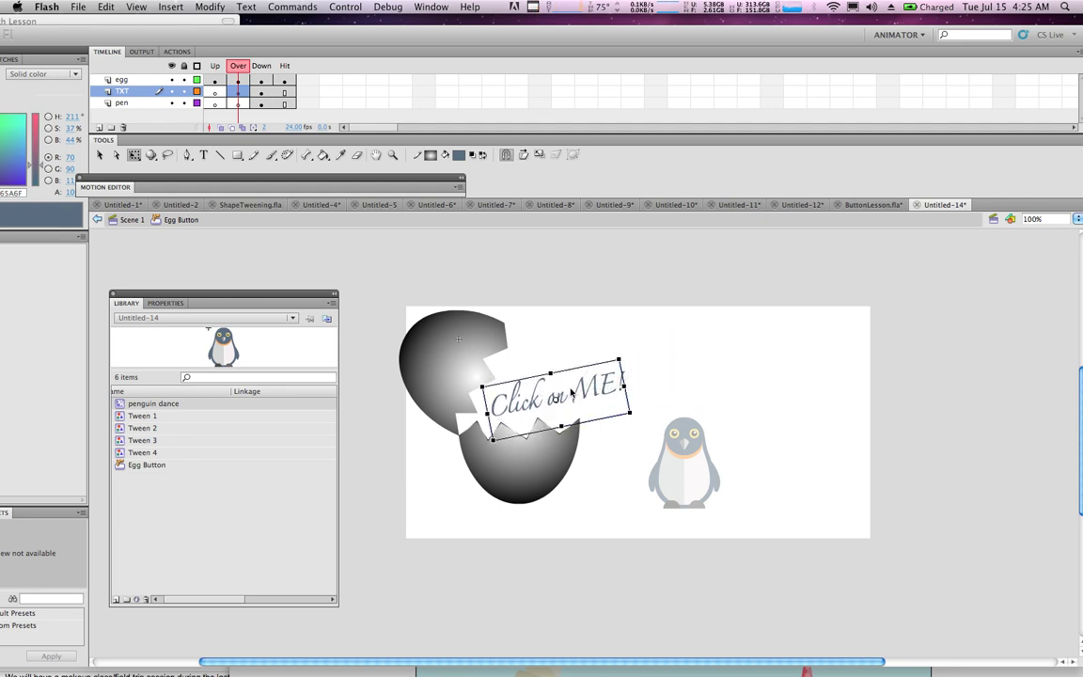
left_click(261, 93)
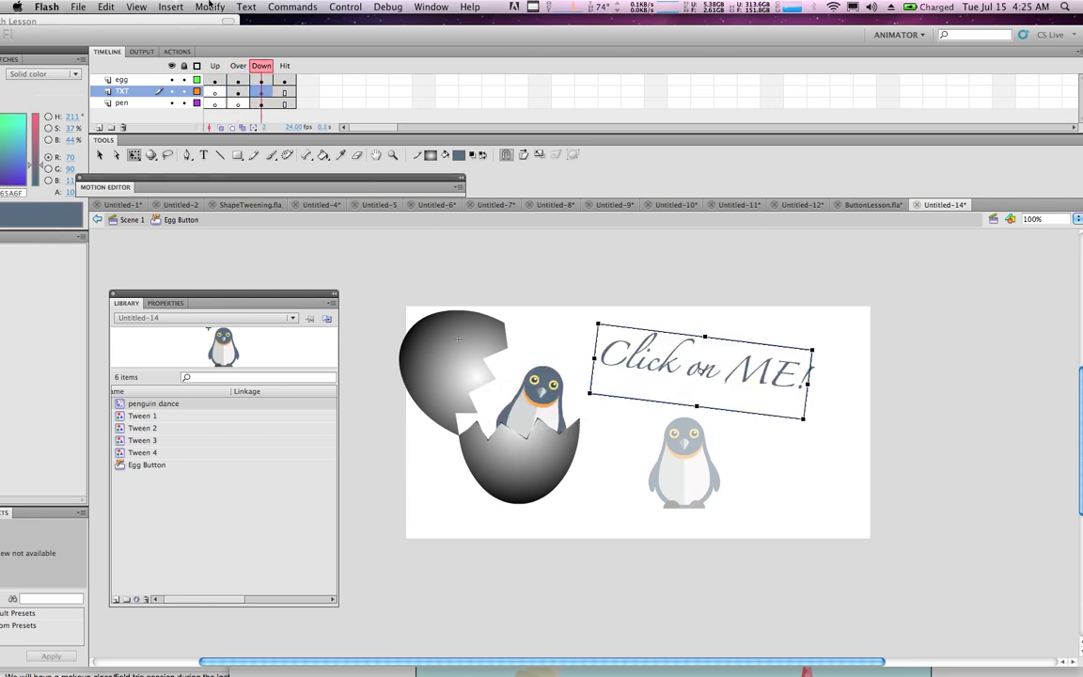
- Test the movie from Scene 1 in Flash Professional, checking the egg button with the text inside the shell
left_click(126, 219)
left_click(342, 6)
mouse_move(376, 98)
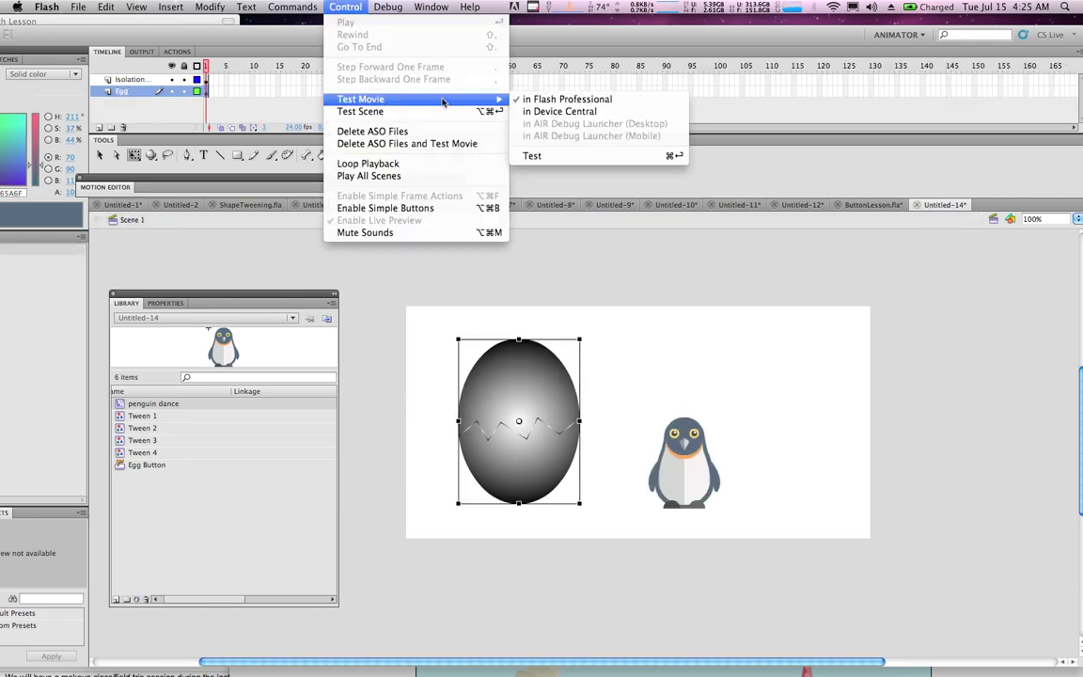
left_click(568, 98)
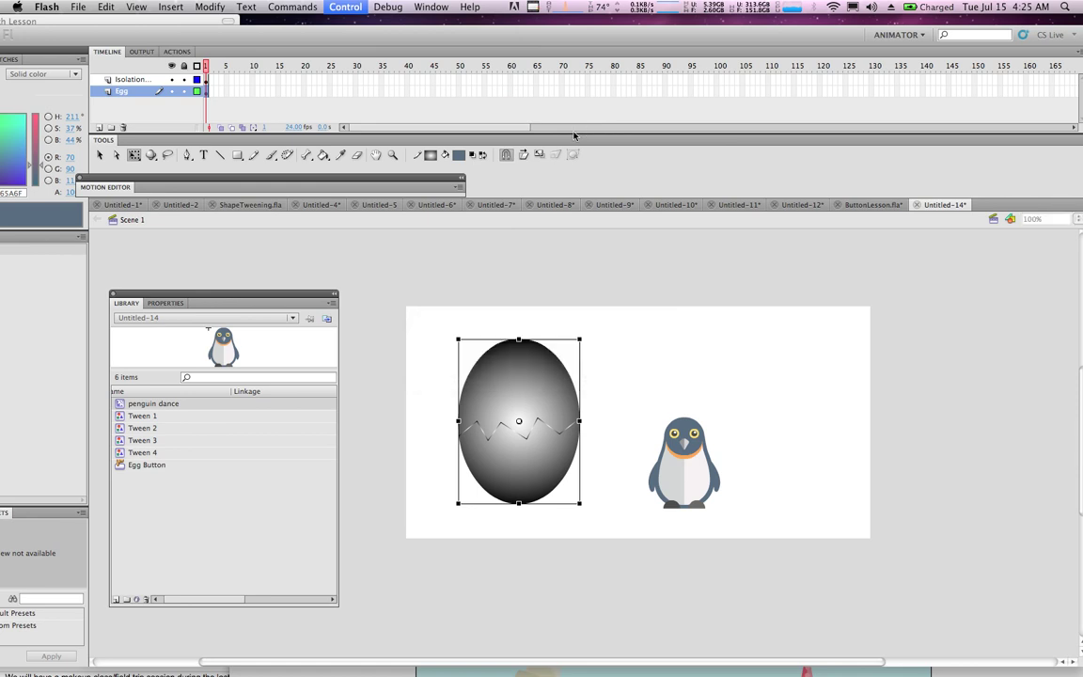
left_click_drag(773, 210, 635, 128)
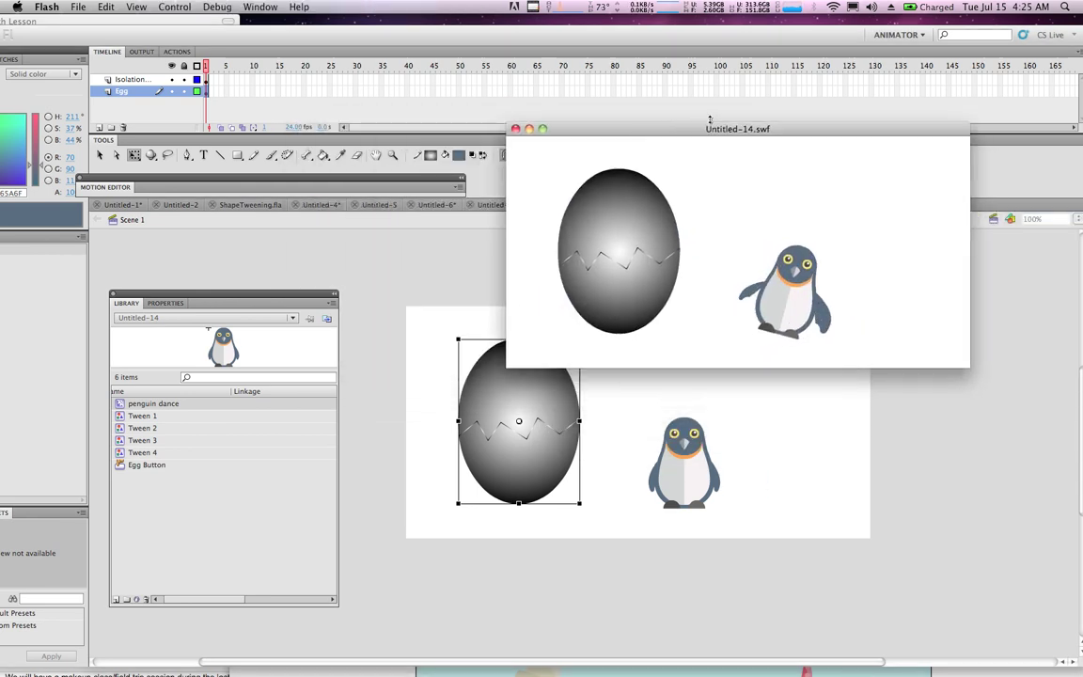
mouse_move(632, 235)
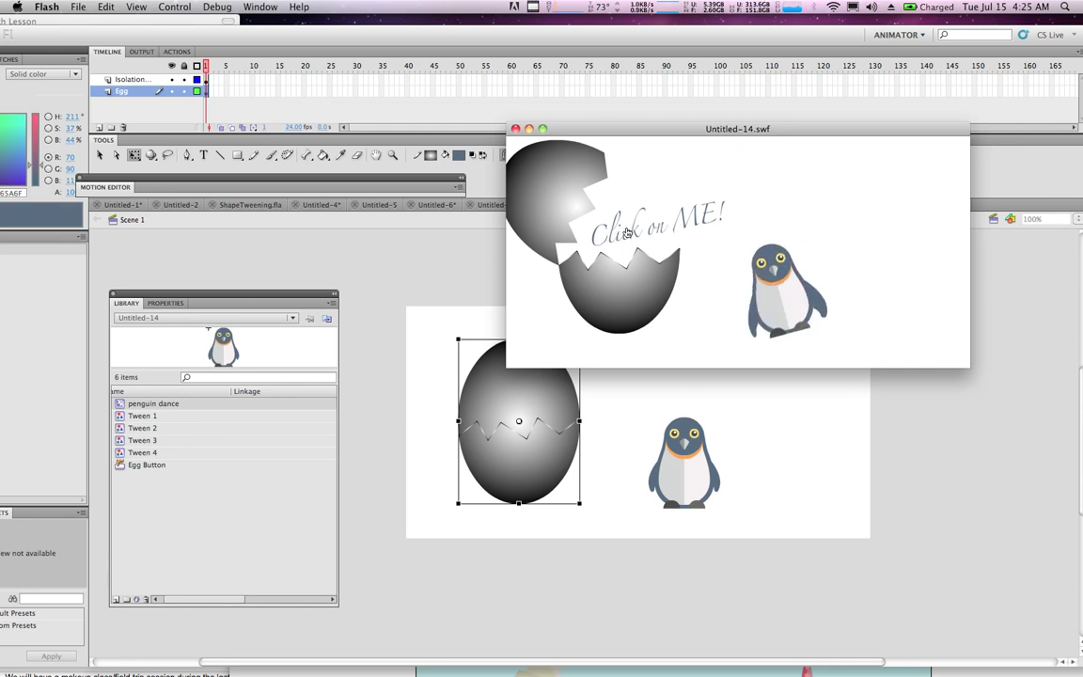
left_click(625, 237)
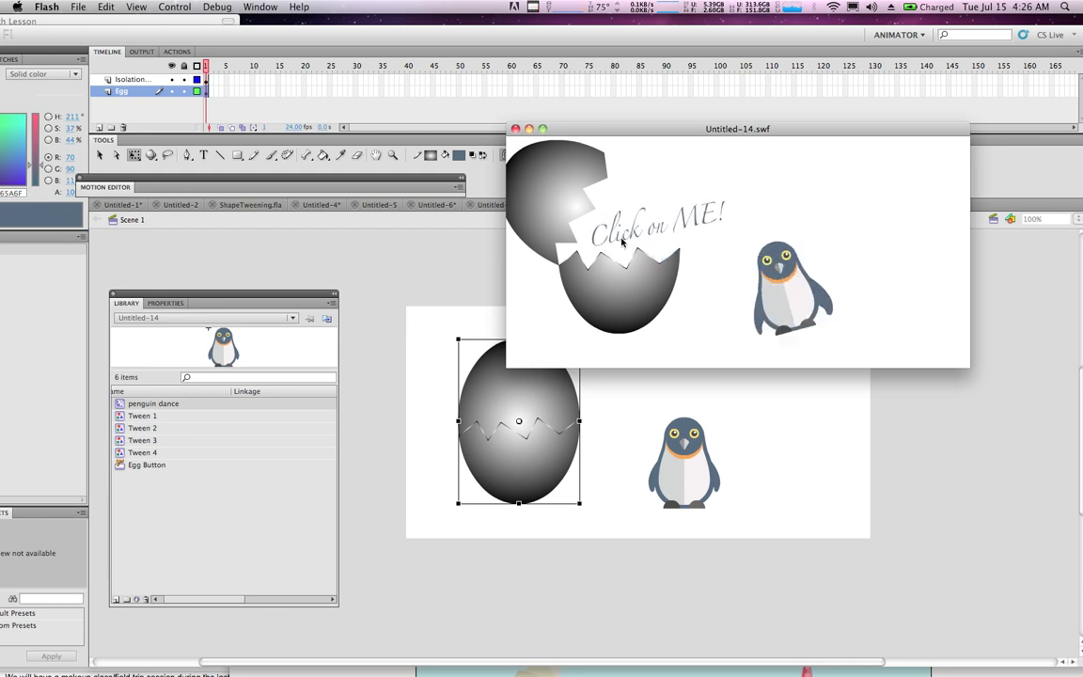
left_click(515, 129)
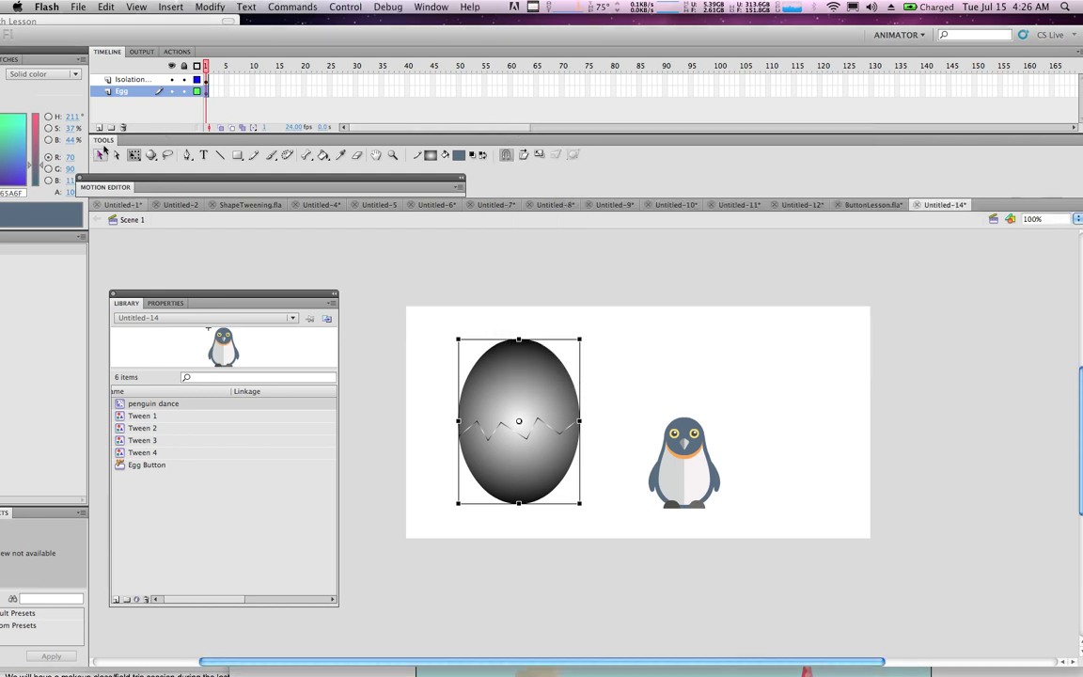
- Add a layer named BG to Scene 1 and move it below the Egg layer
left_click(100, 127)
double_click(120, 91)
type("P")
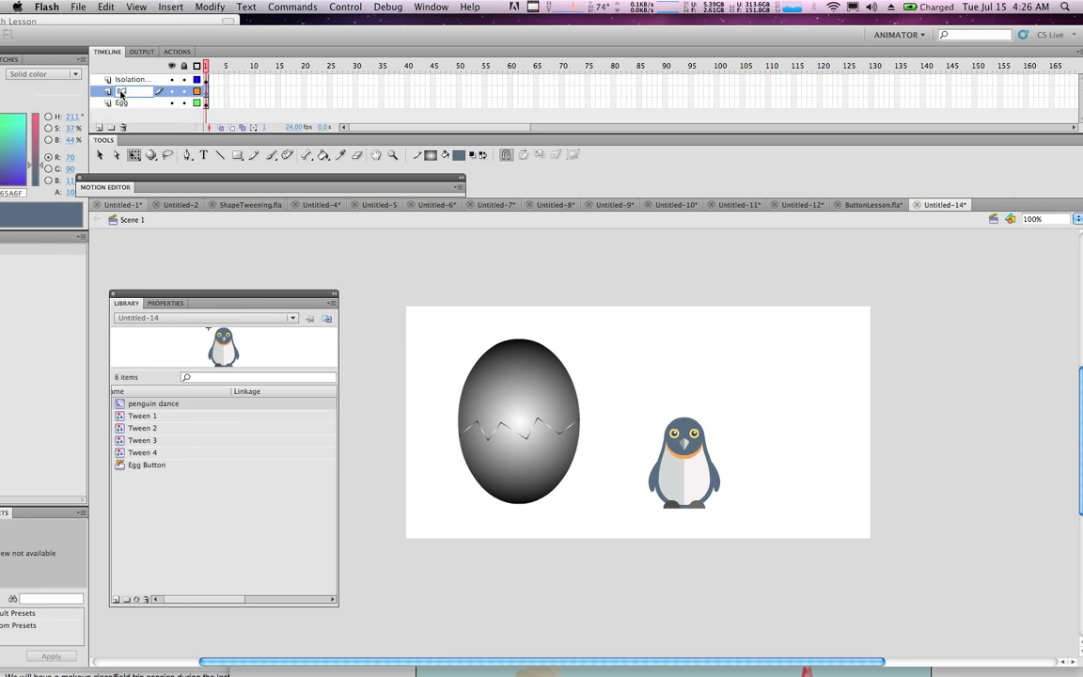
type("G")
key("Return")
left_click_drag(106, 90, 118, 113)
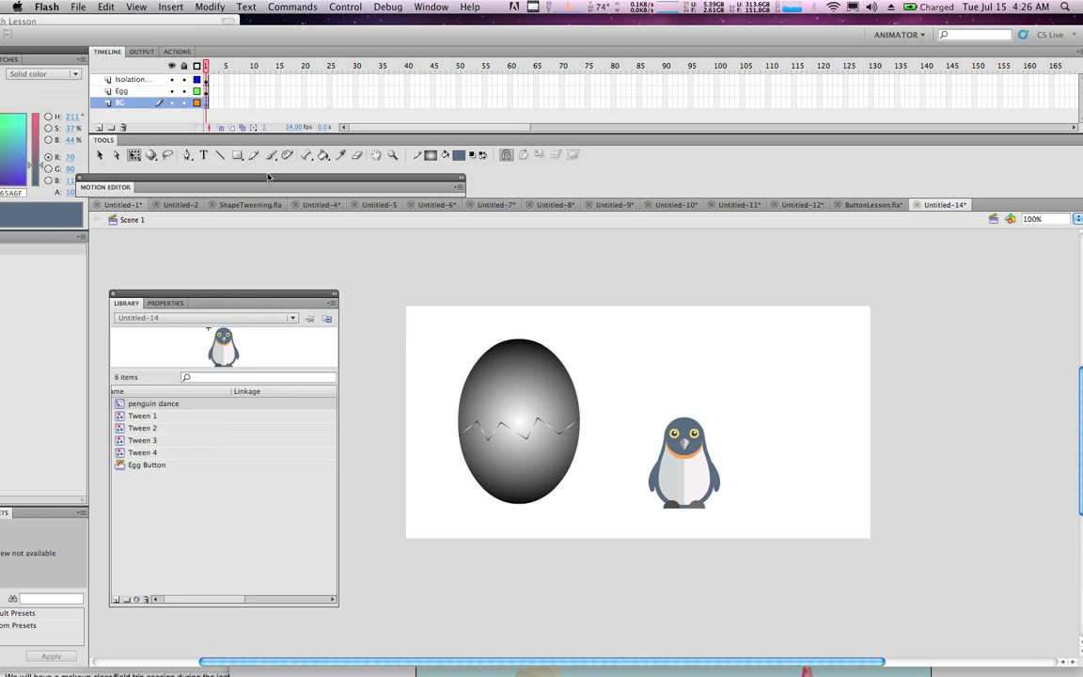
- On the BG layer, draw a #99CCCC rectangle across the lower part of the stage, behind the egg and penguin
left_click(238, 157)
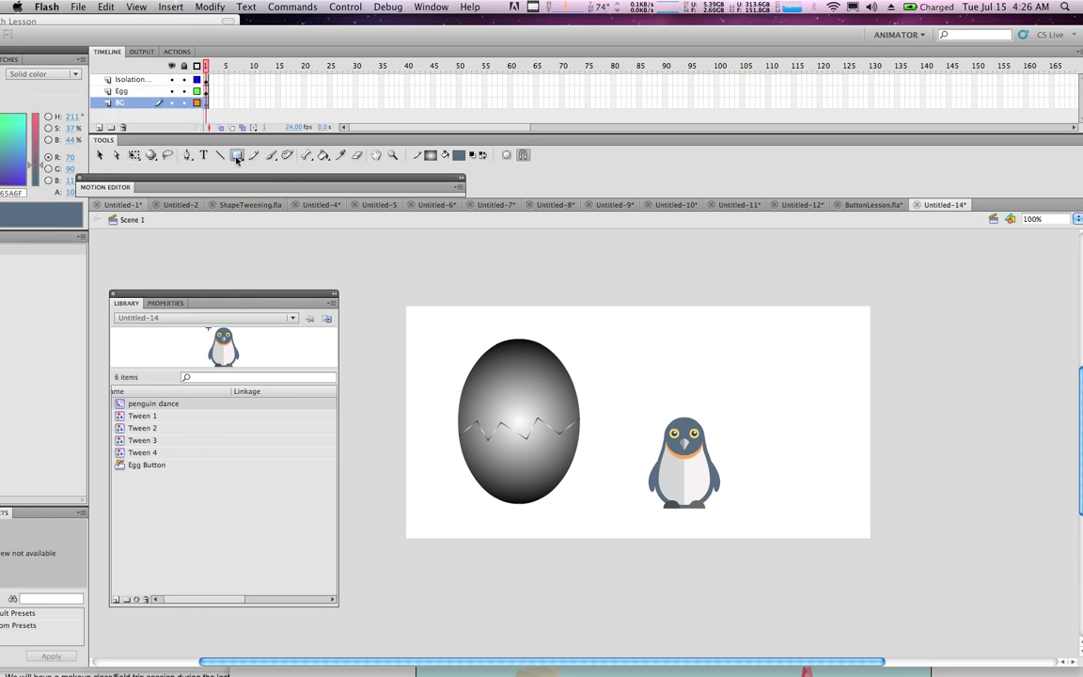
left_click(459, 156)
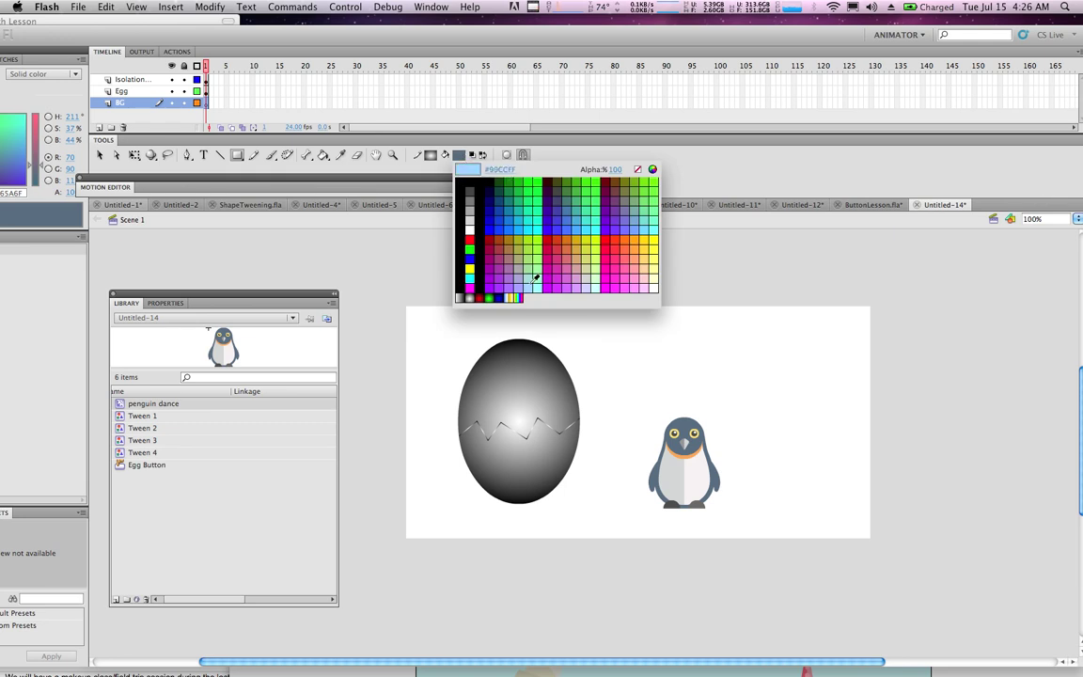
left_click(477, 252)
left_click_drag(405, 448, 912, 553)
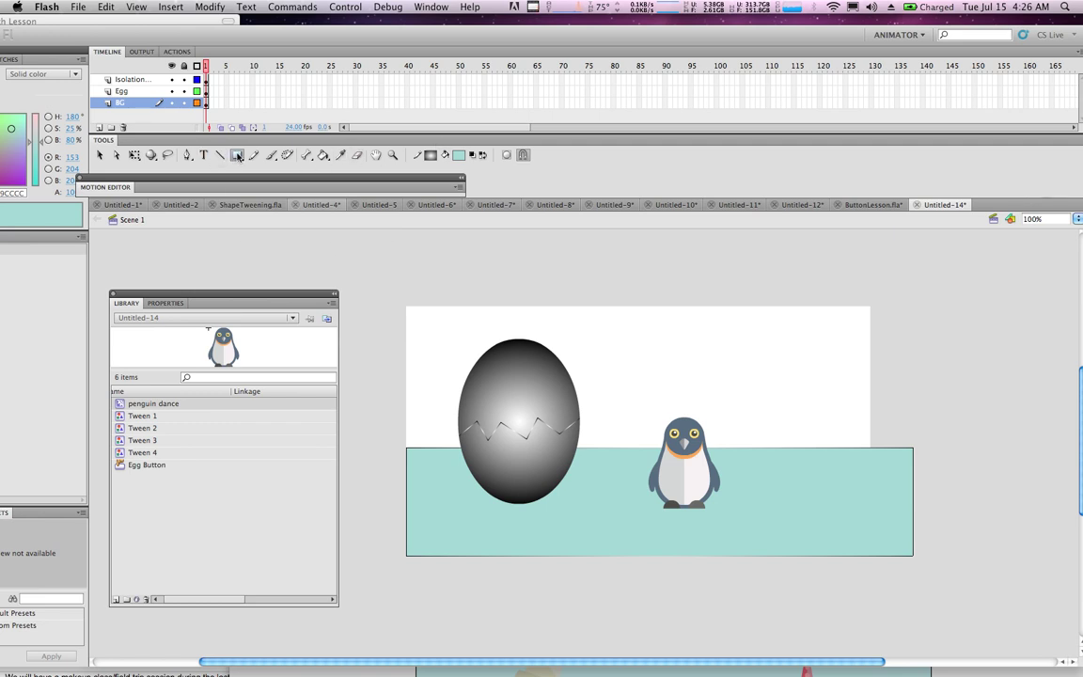
- Set up the PolyStar Tool to draw stars with 5 sides and a star point size of 0.50
left_click(237, 157)
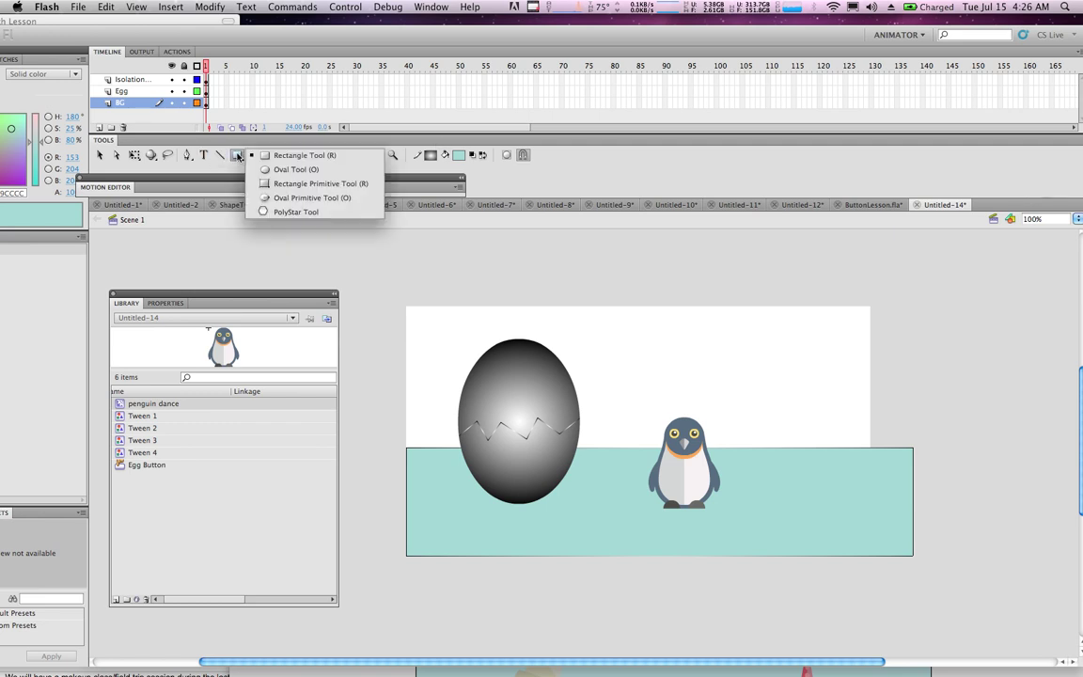
left_click(284, 218)
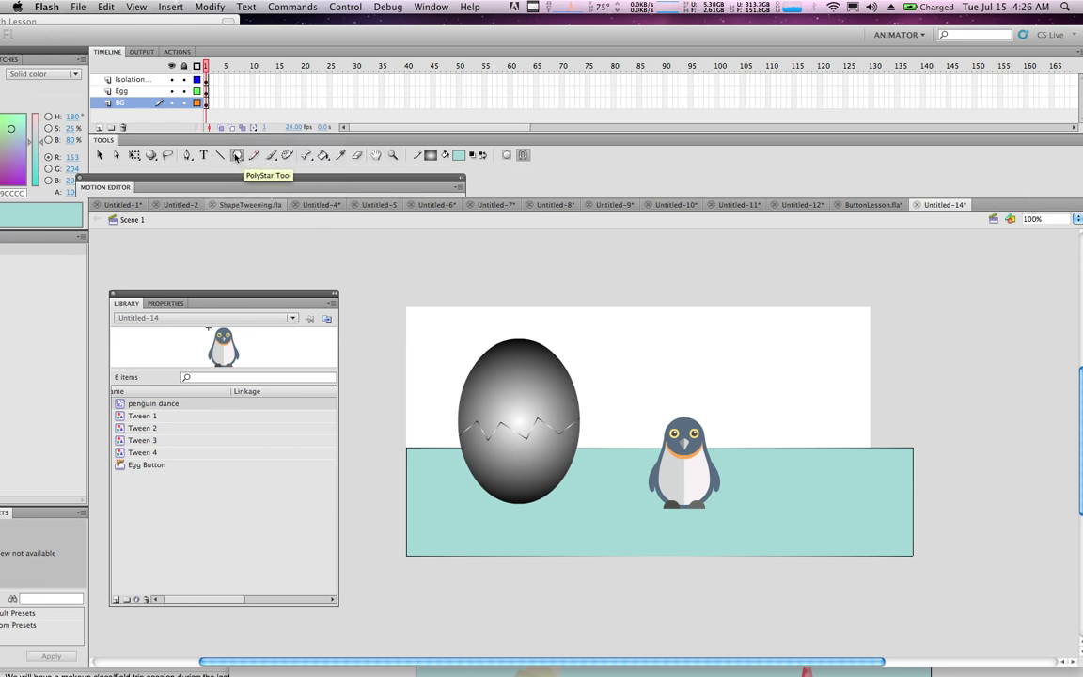
left_click(430, 7)
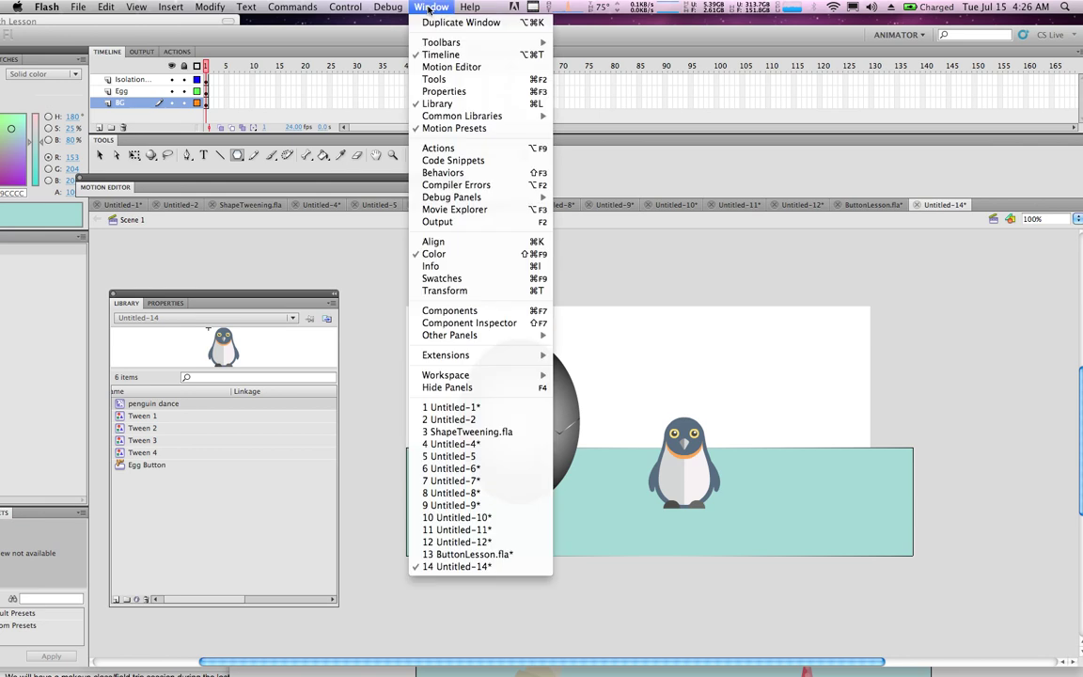
left_click(444, 91)
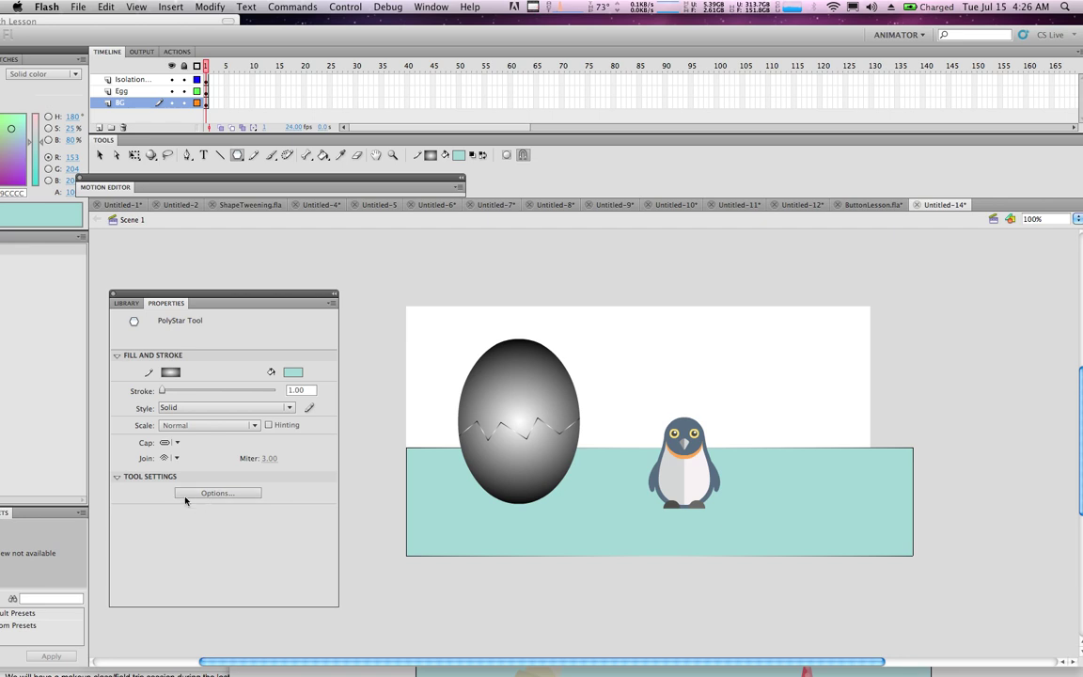
left_click(214, 492)
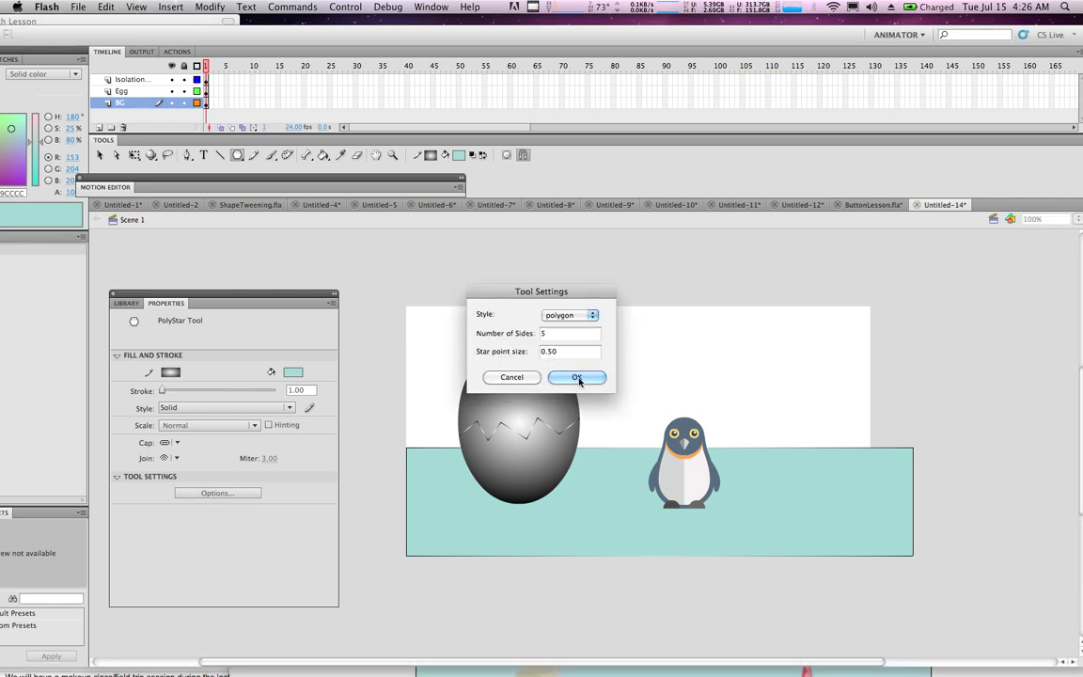
left_click(590, 314)
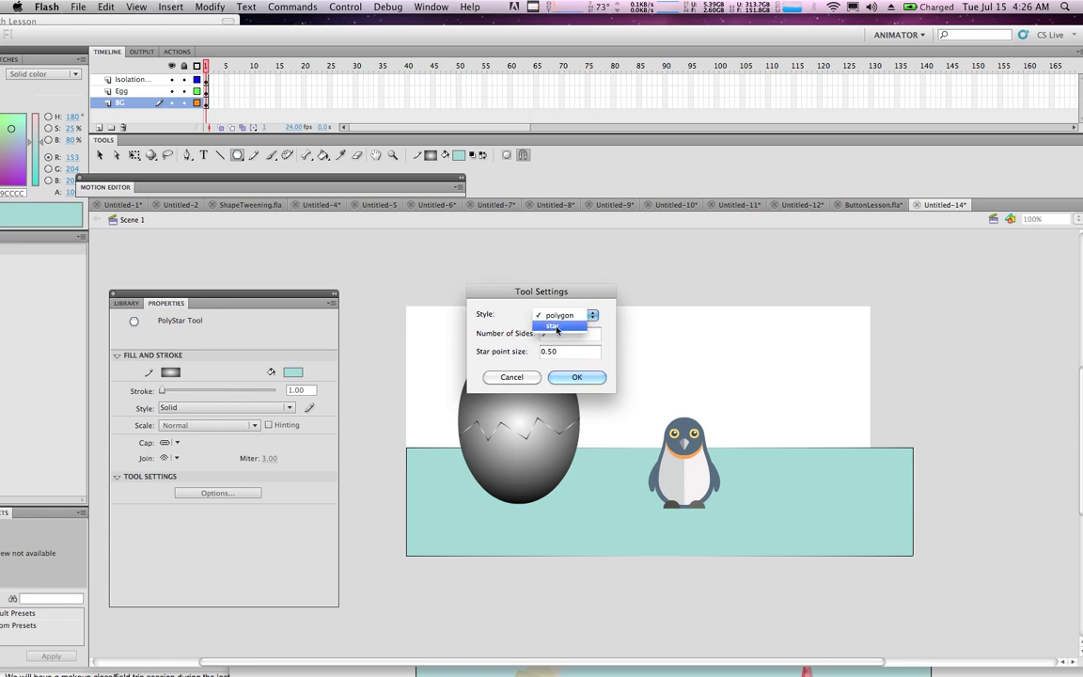
left_click(553, 326)
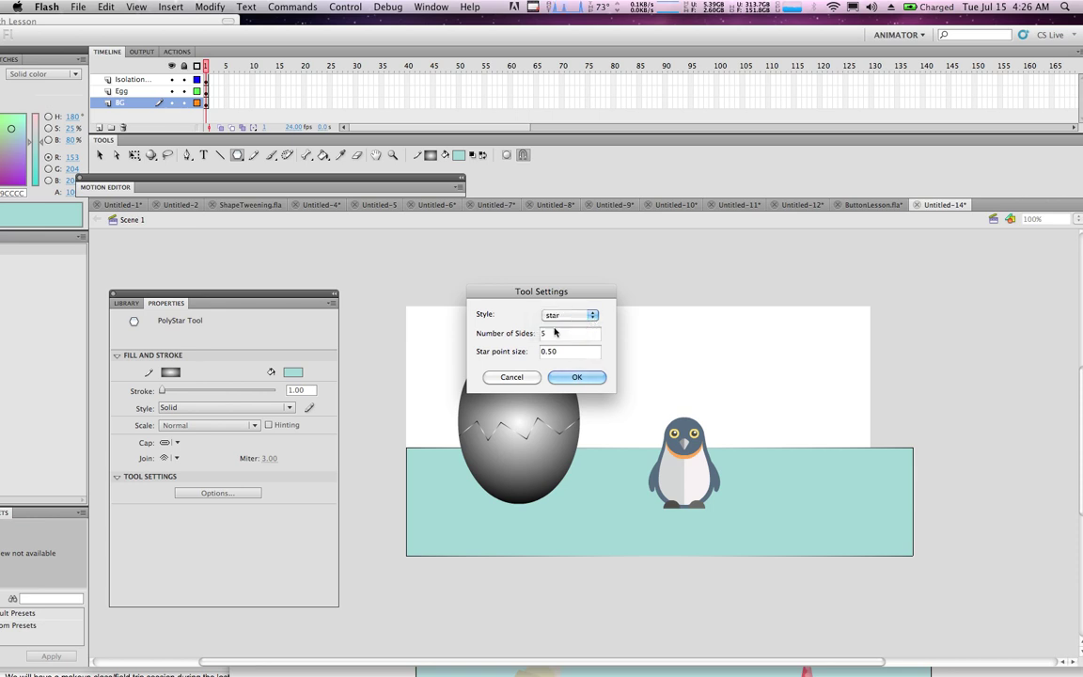
left_click(577, 377)
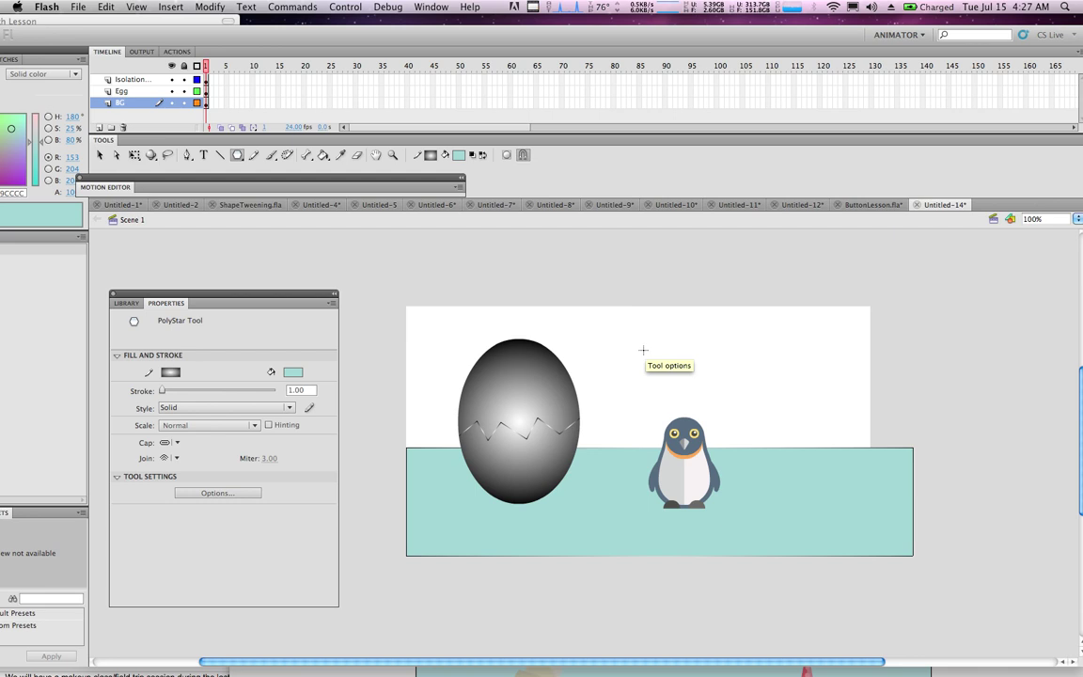
- Scatter stars of varying sizes and rotations across the white area above the teal ground, around the egg and penguin
left_click_drag(820, 343, 828, 325)
left_click_drag(621, 331, 643, 323)
left_click_drag(756, 401, 705, 350)
left_click_drag(808, 396, 798, 382)
left_click_drag(756, 337, 766, 325)
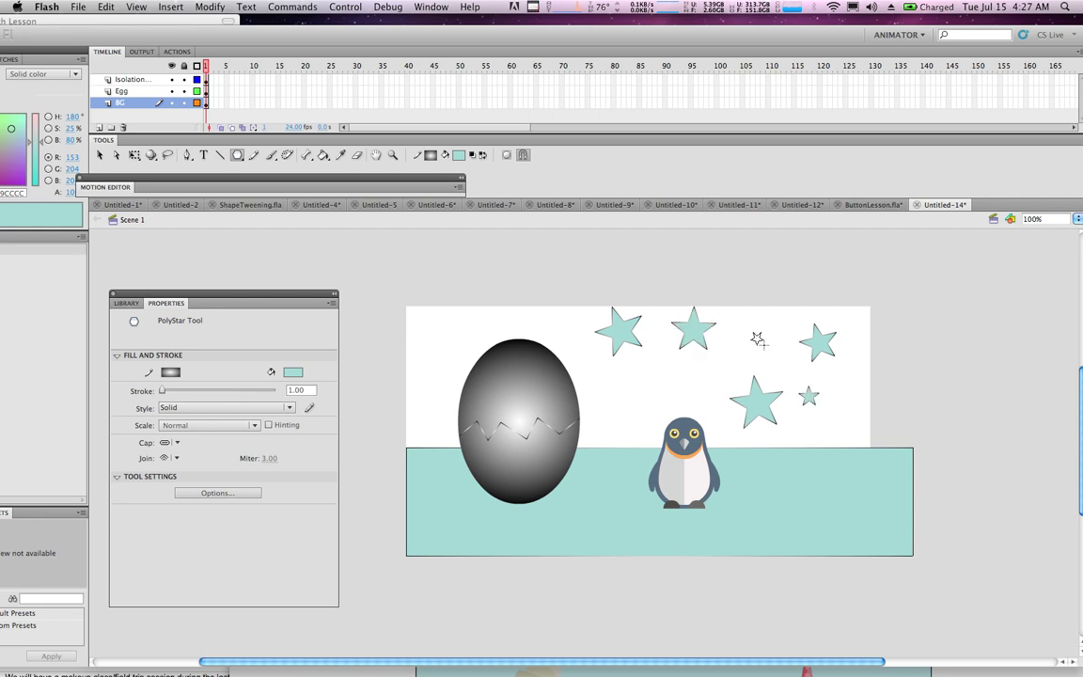
left_click_drag(645, 406, 701, 369)
left_click_drag(435, 325, 445, 311)
left_click_drag(433, 391, 425, 383)
left_click_drag(547, 319, 554, 307)
left_click_drag(563, 363, 585, 419)
left_click_drag(461, 340, 501, 305)
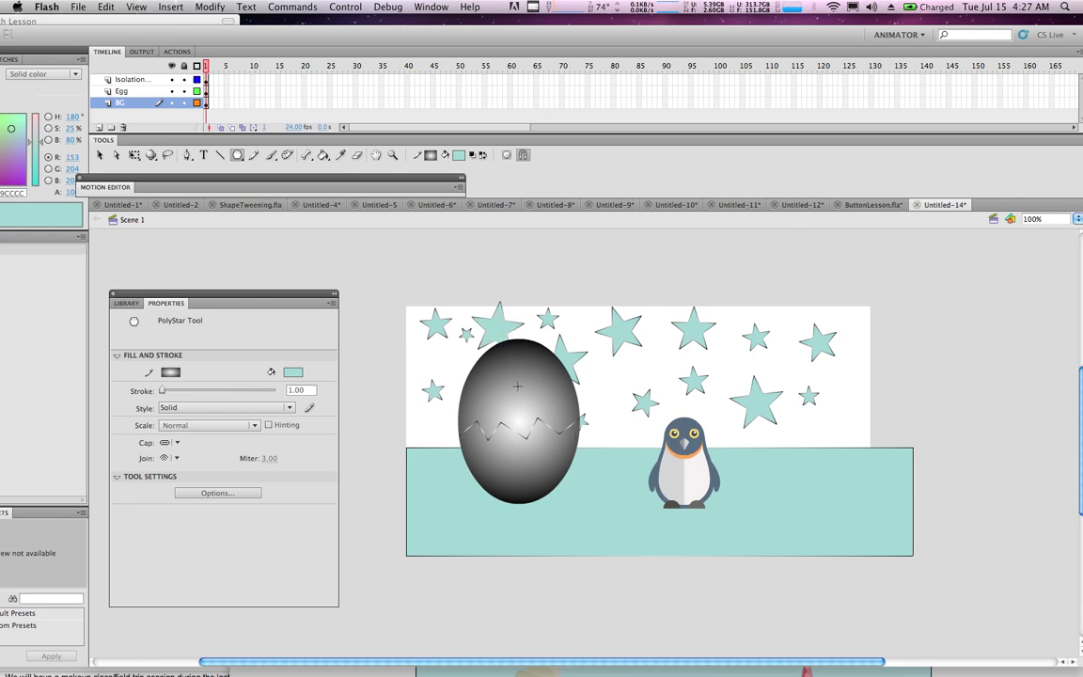
- Draw a #999999 oval about 160 by 78 px on the ground at the egg's lower left as its shadow
left_click(237, 155)
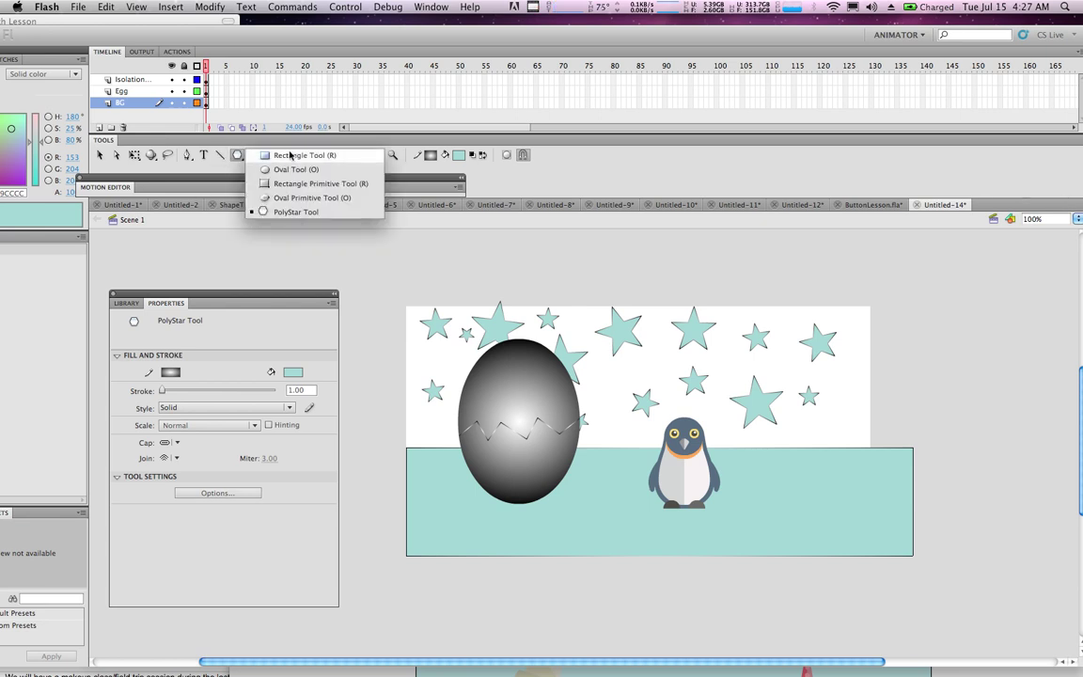
left_click(287, 170)
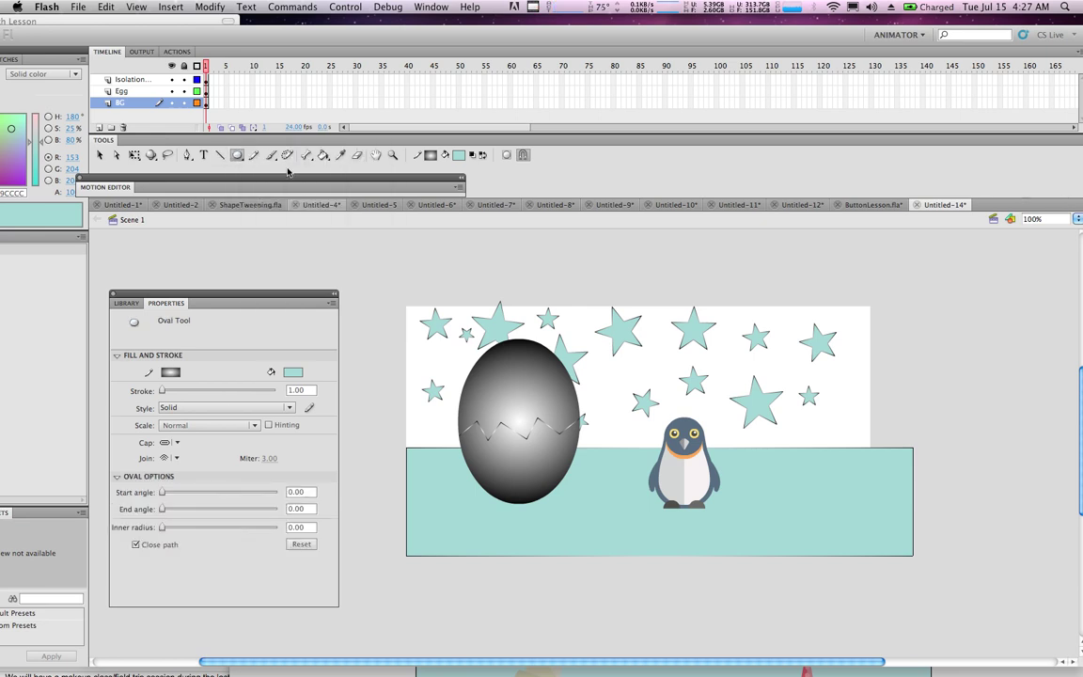
left_click(459, 156)
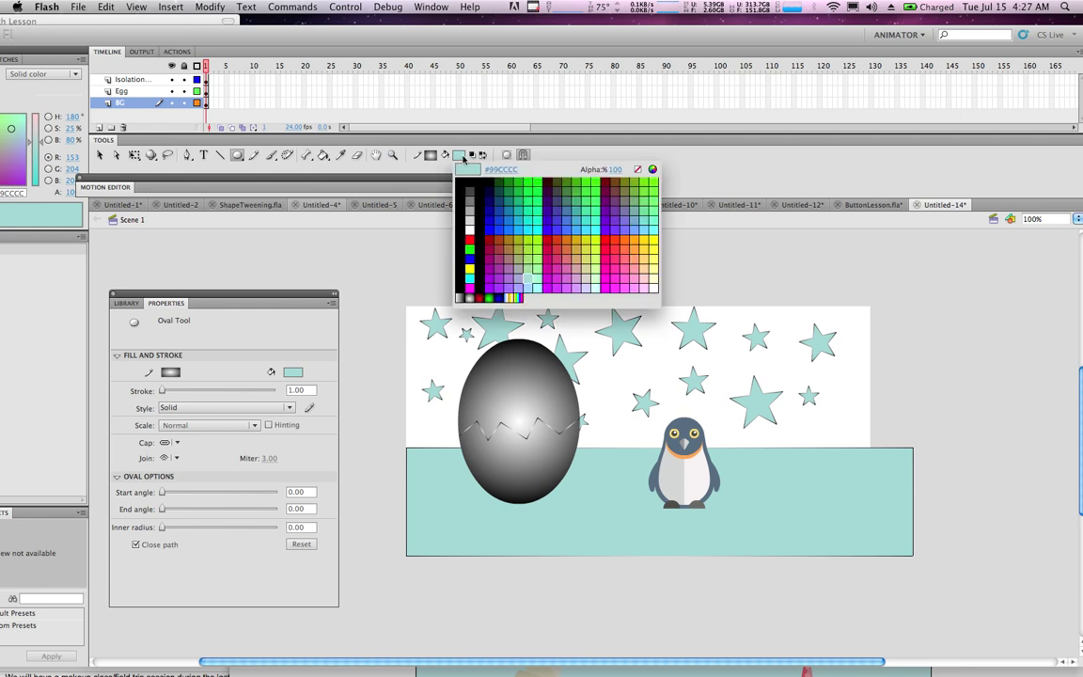
left_click(470, 208)
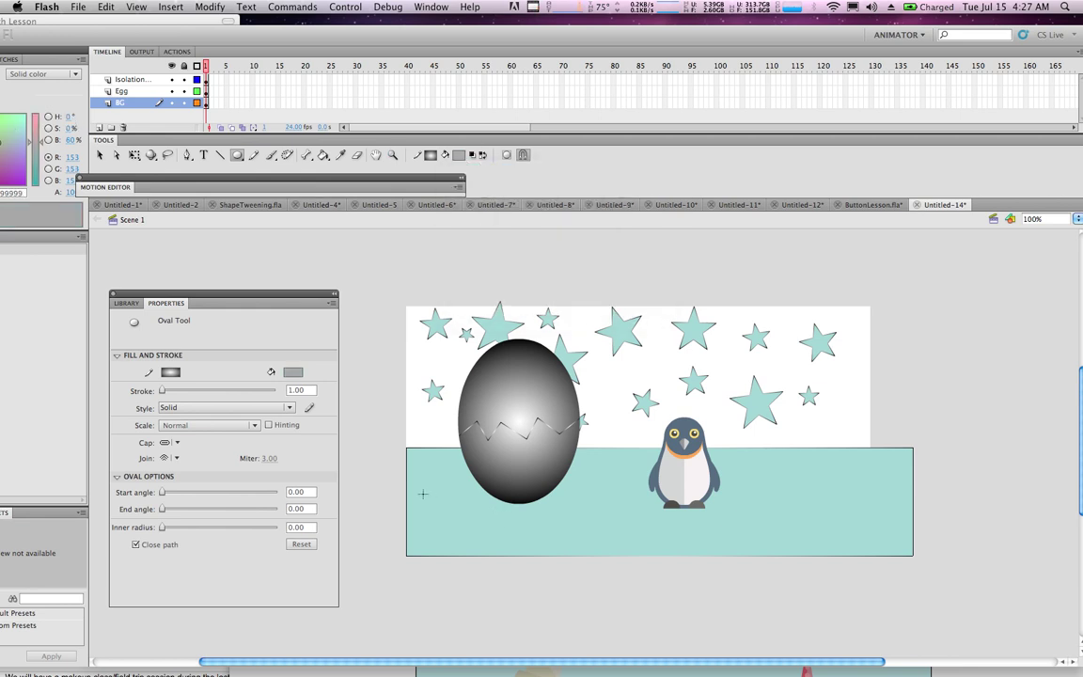
left_click_drag(414, 530, 516, 479)
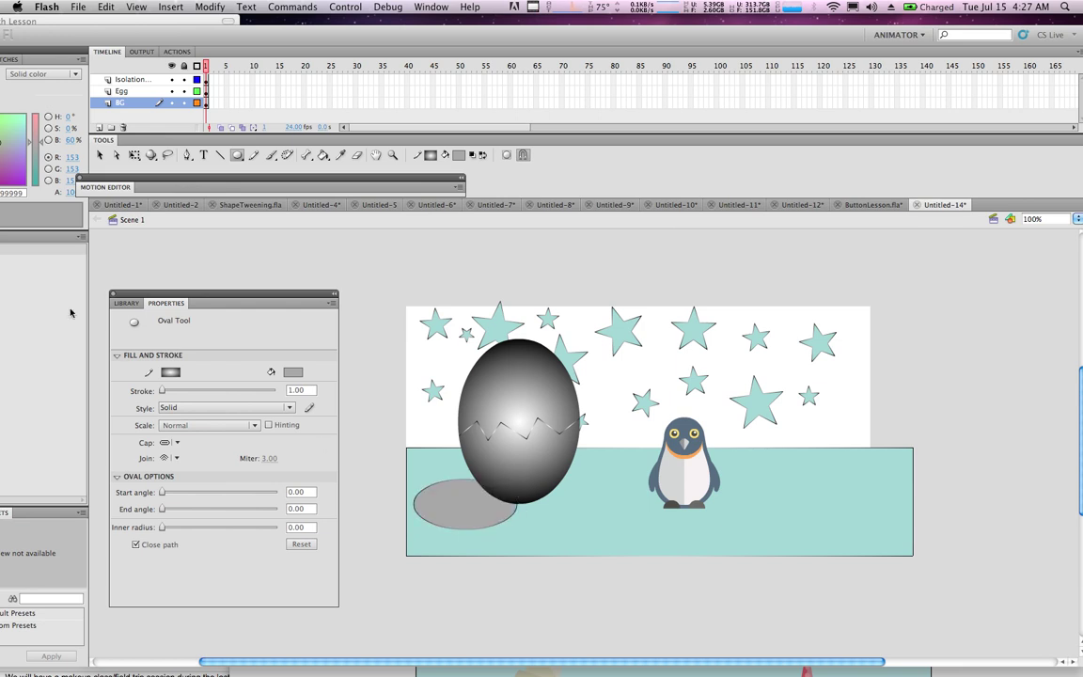
- Remove the outline of the egg's shadow oval and change its fill to #333333
left_click(100, 155)
left_click(474, 514)
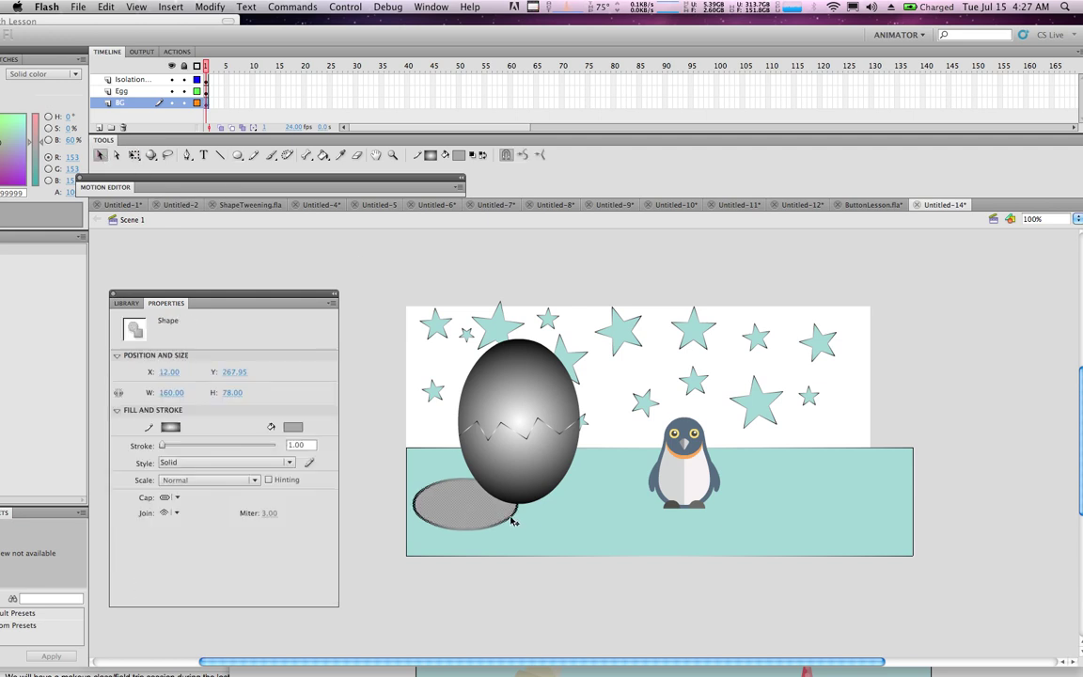
left_click(512, 520)
left_click(385, 452)
left_click(475, 503)
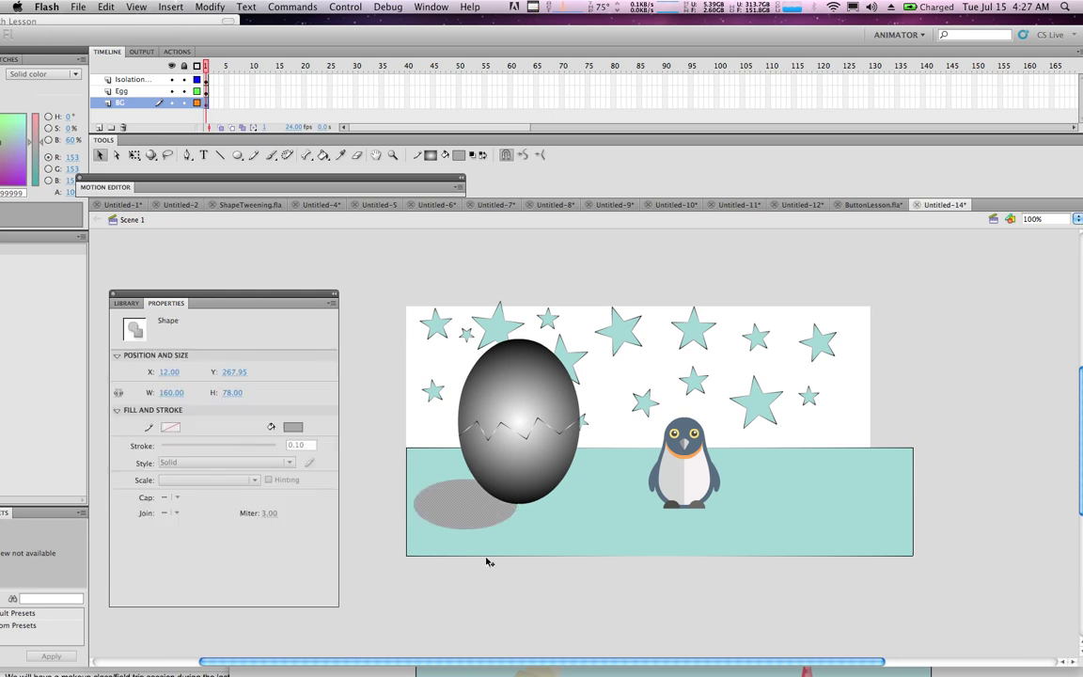
left_click(455, 156)
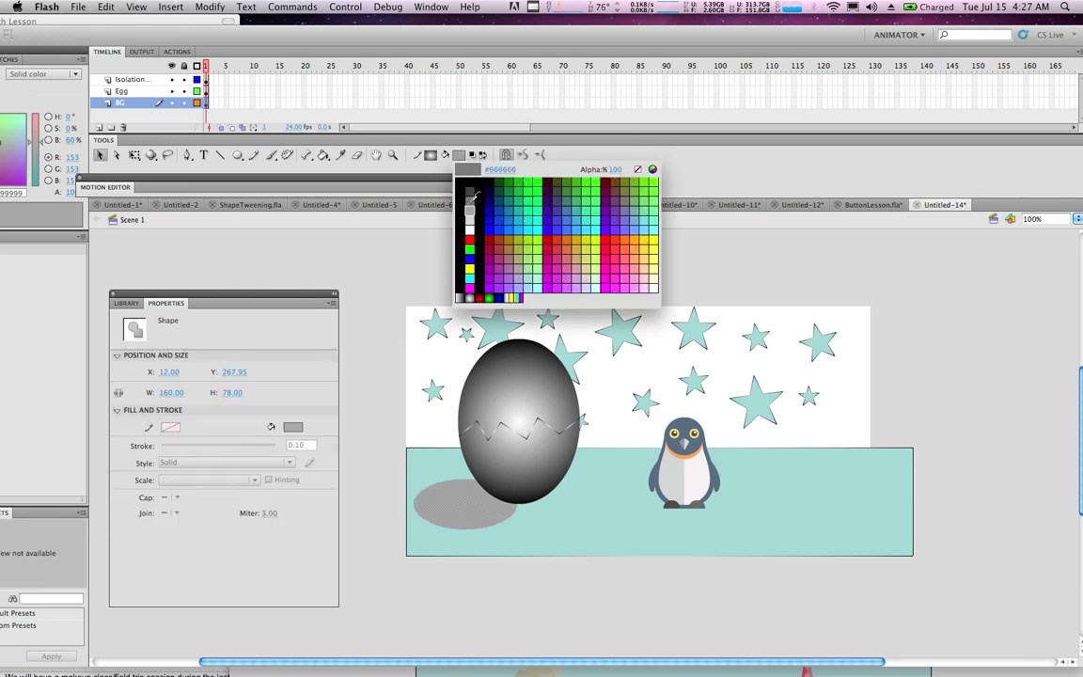
left_click(469, 193)
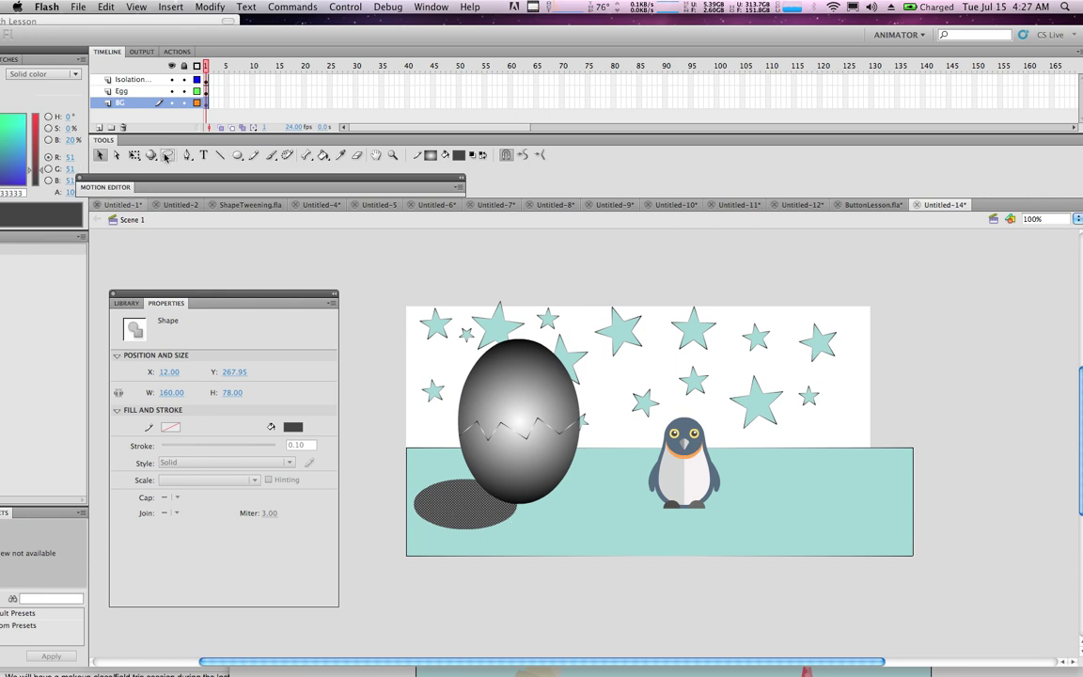
- Stretch the egg's shadow oval to about 198 by 79 px, reaching the stage's left edge and farther under the egg
left_click(133, 155)
left_click_drag(516, 504, 533, 504)
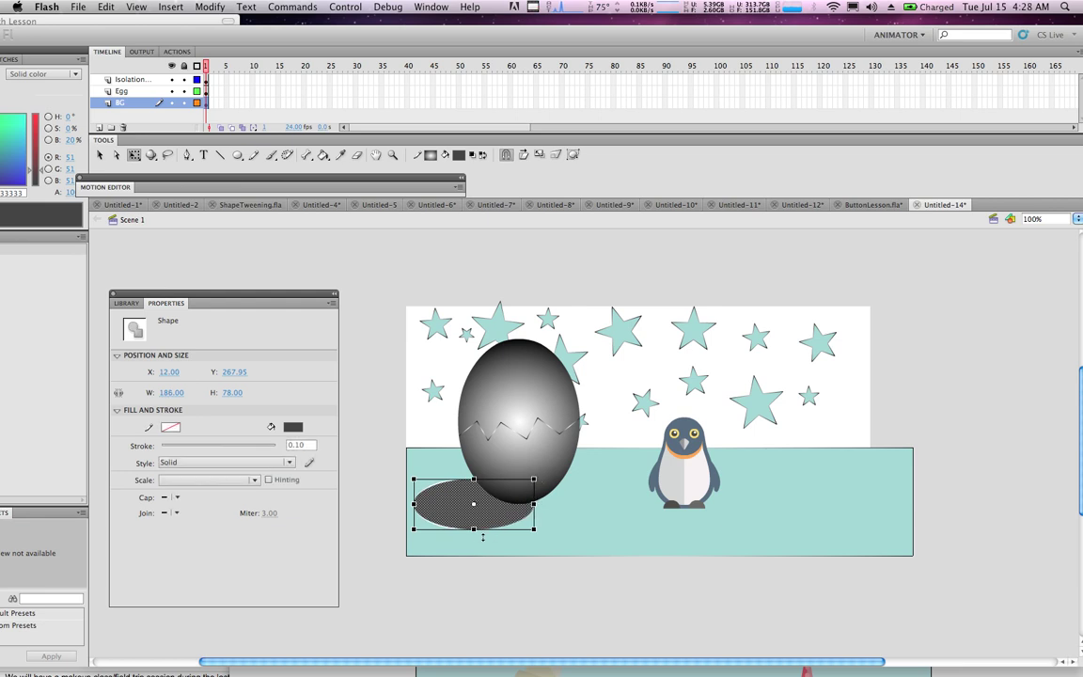
left_click_drag(476, 531, 476, 512)
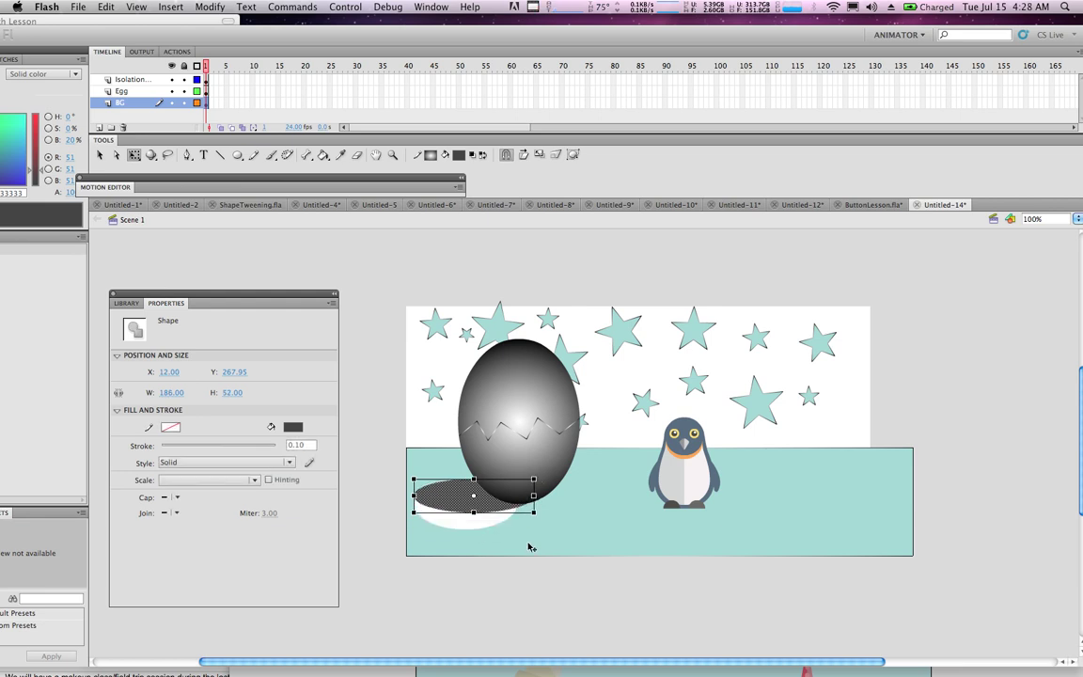
key("super+z")
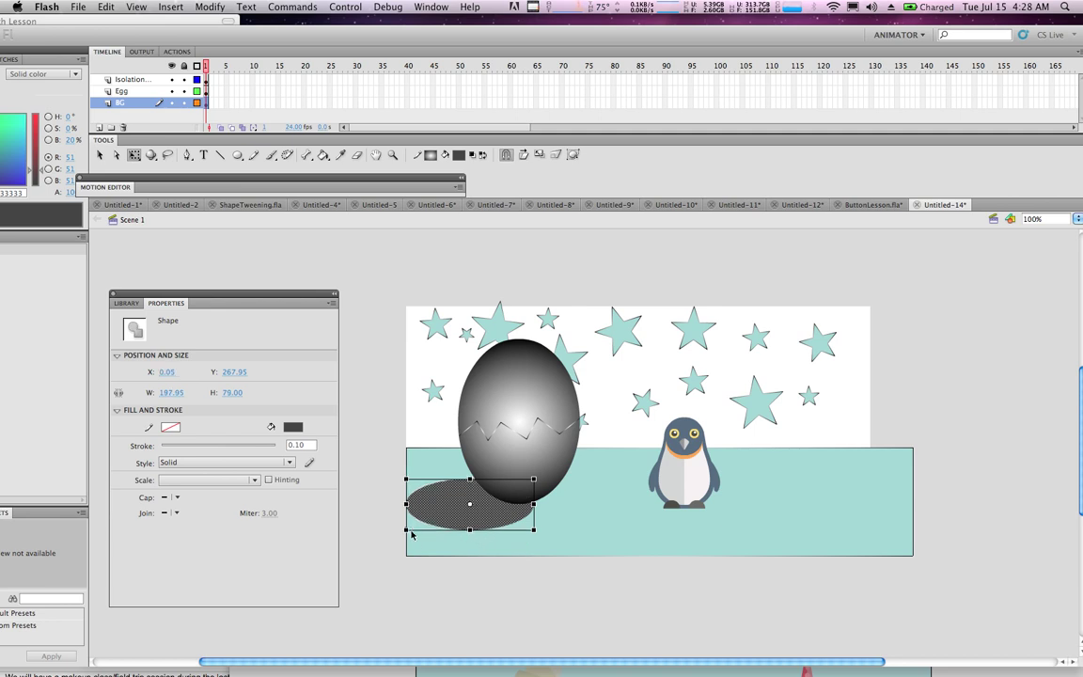
left_click(643, 600)
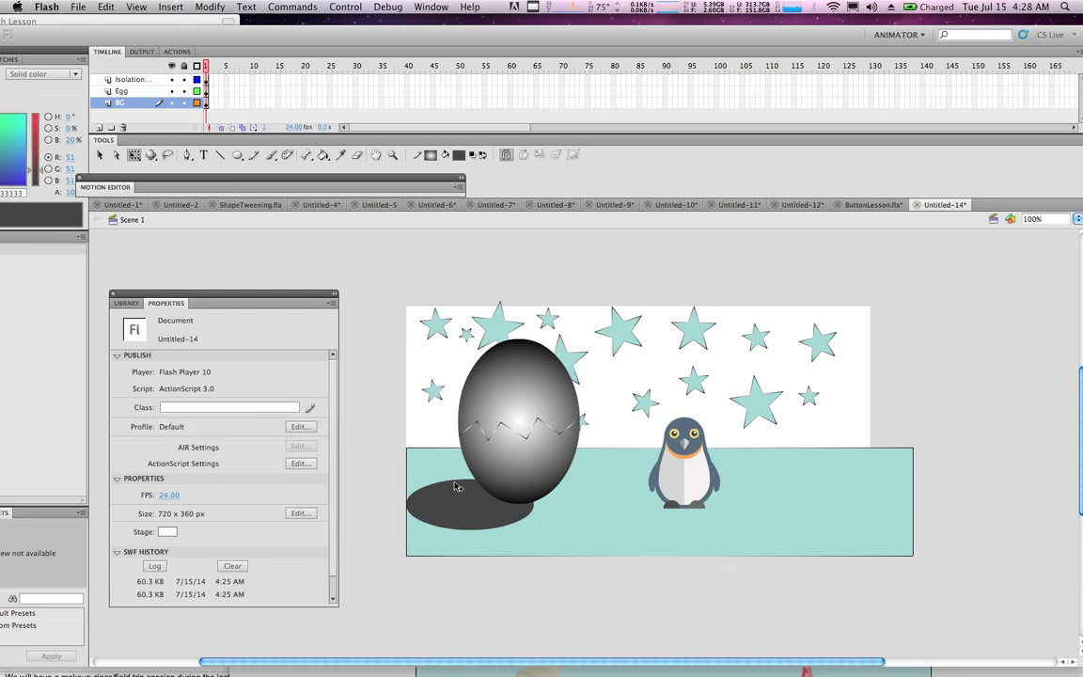
- Draw a thin flat #333333 oval beneath the penguin's feet as its shadow
left_click(238, 156)
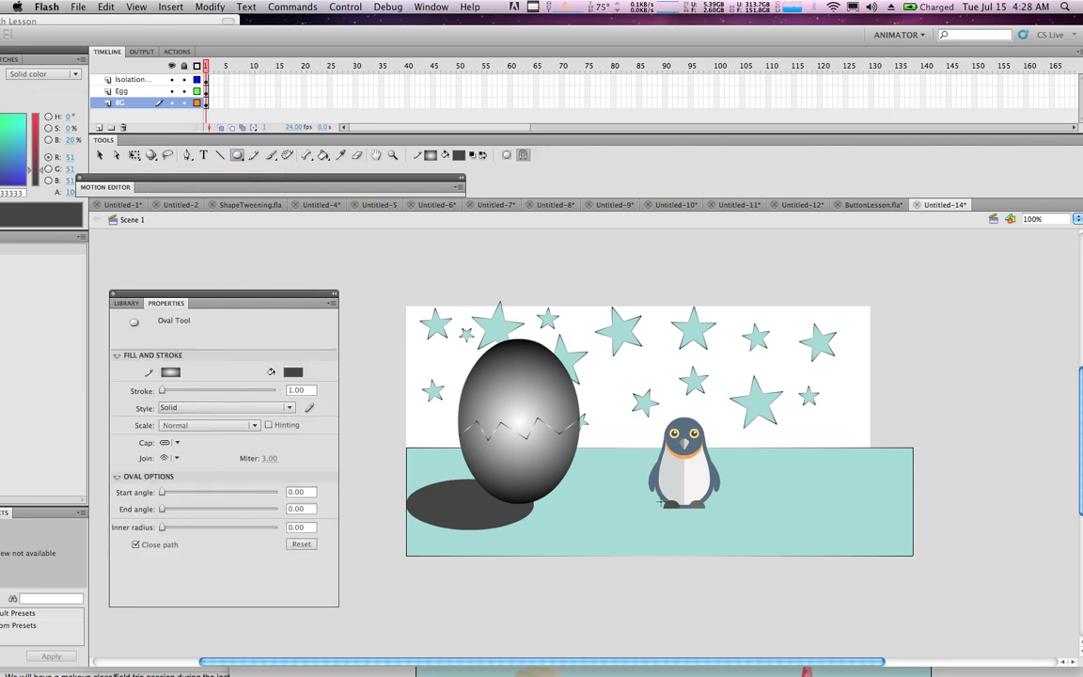
left_click_drag(661, 502, 741, 509)
key("super+z")
left_click_drag(644, 501, 704, 512)
- Test the movie in Flash Professional, trying the egg button's rollover and pressed states against the new background
left_click(331, 9)
mouse_move(377, 101)
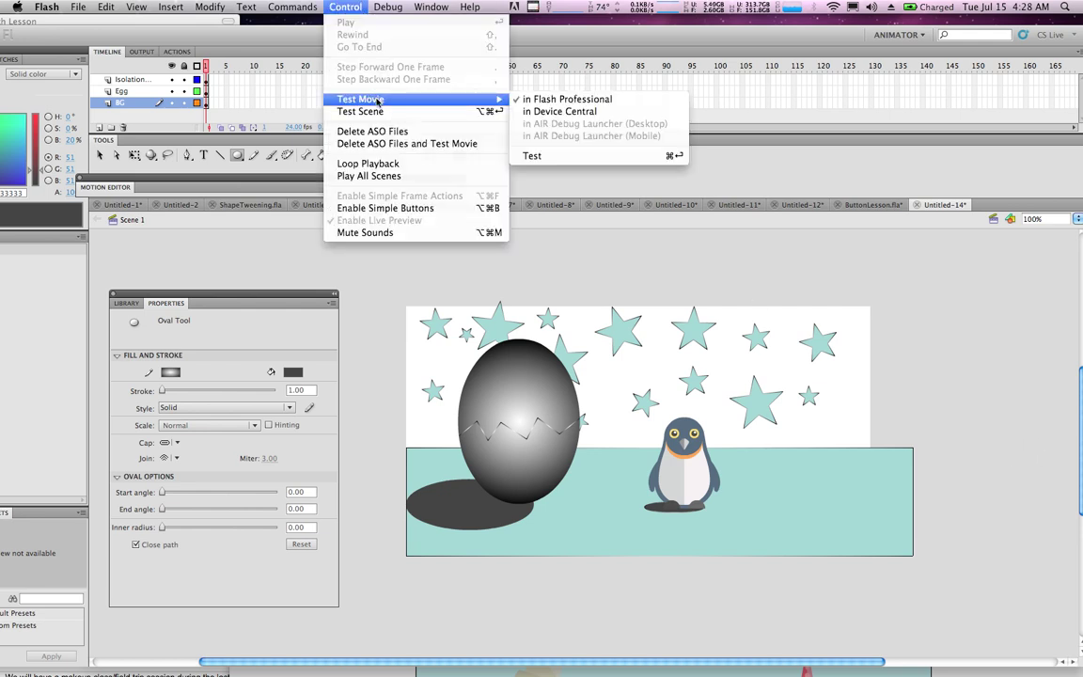
left_click(561, 99)
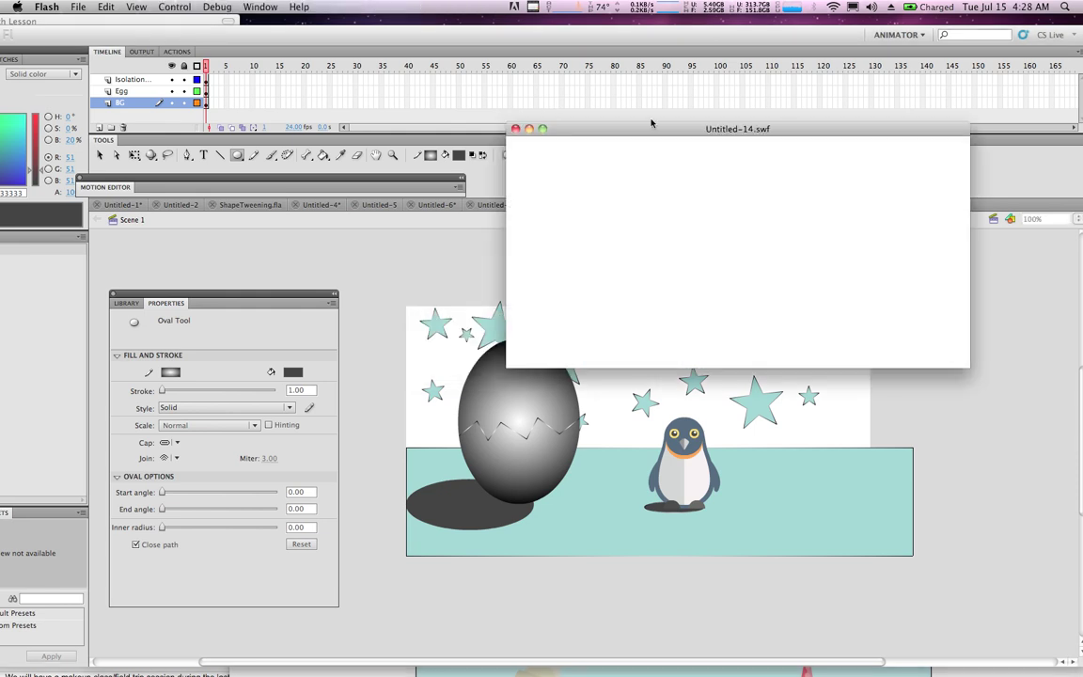
left_click_drag(672, 128, 659, 107)
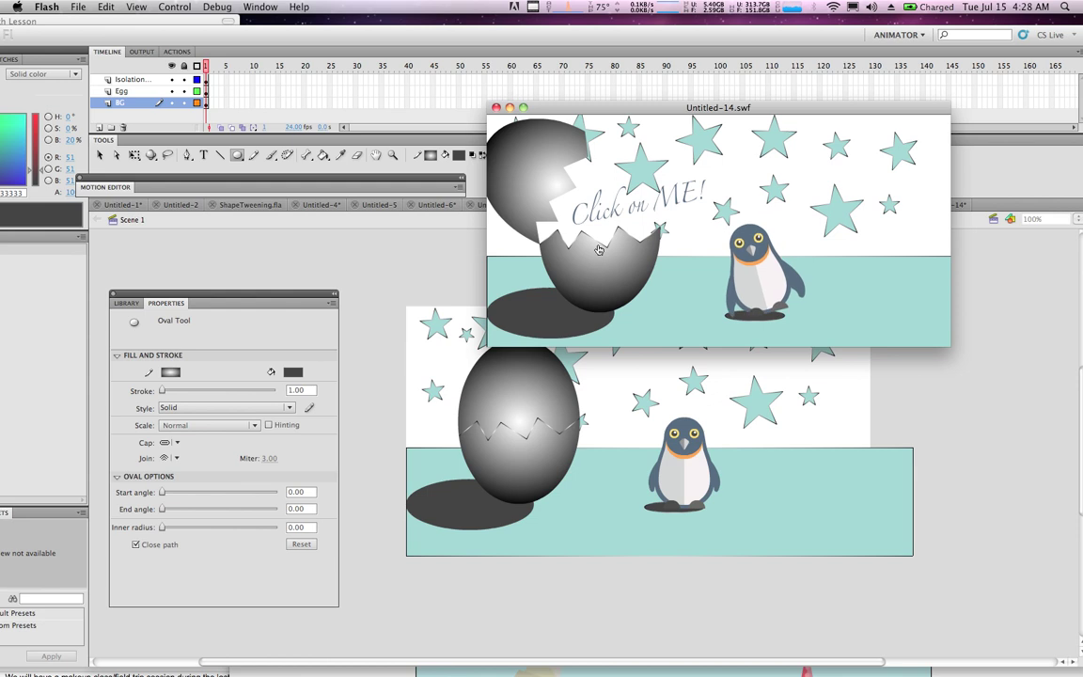
left_click(607, 215)
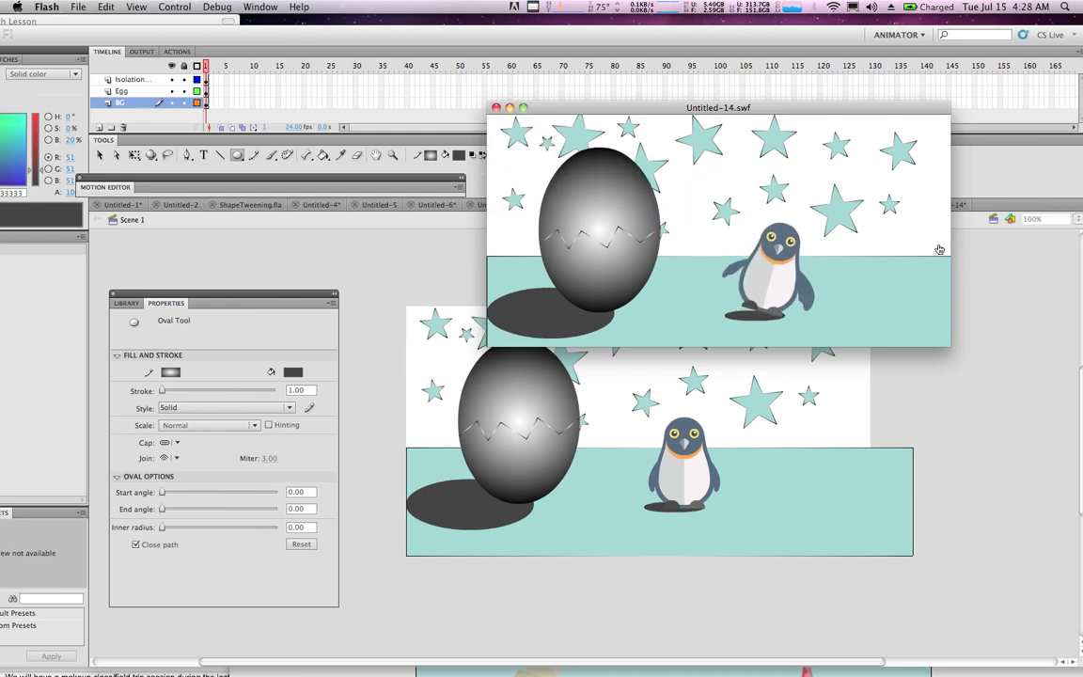
left_click(496, 107)
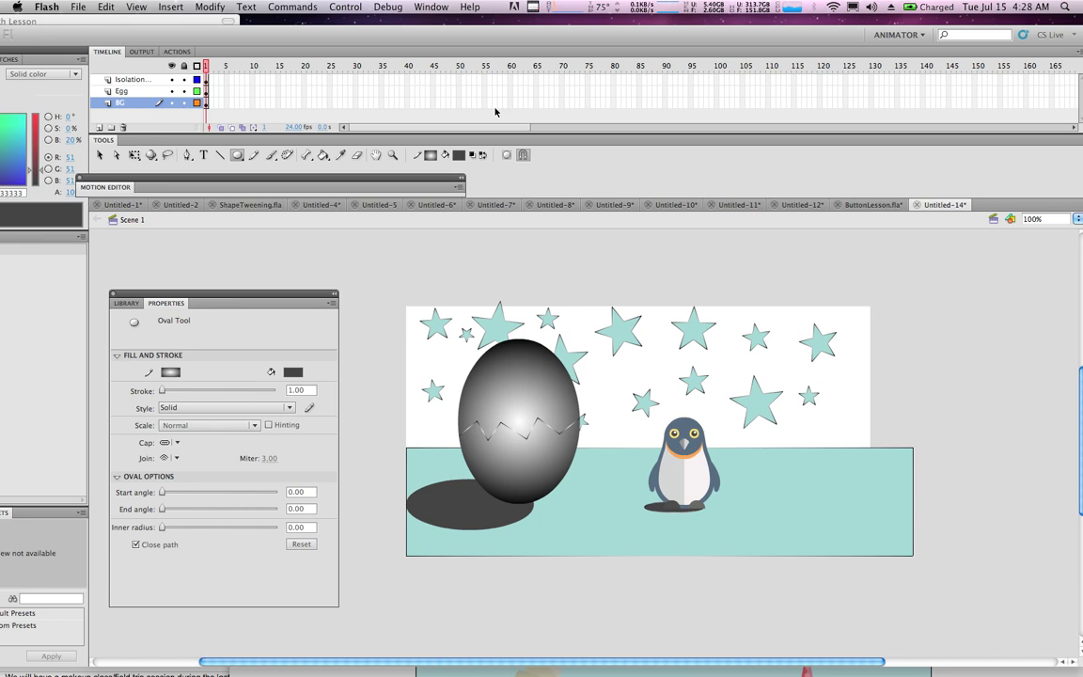
left_click(533, 9)
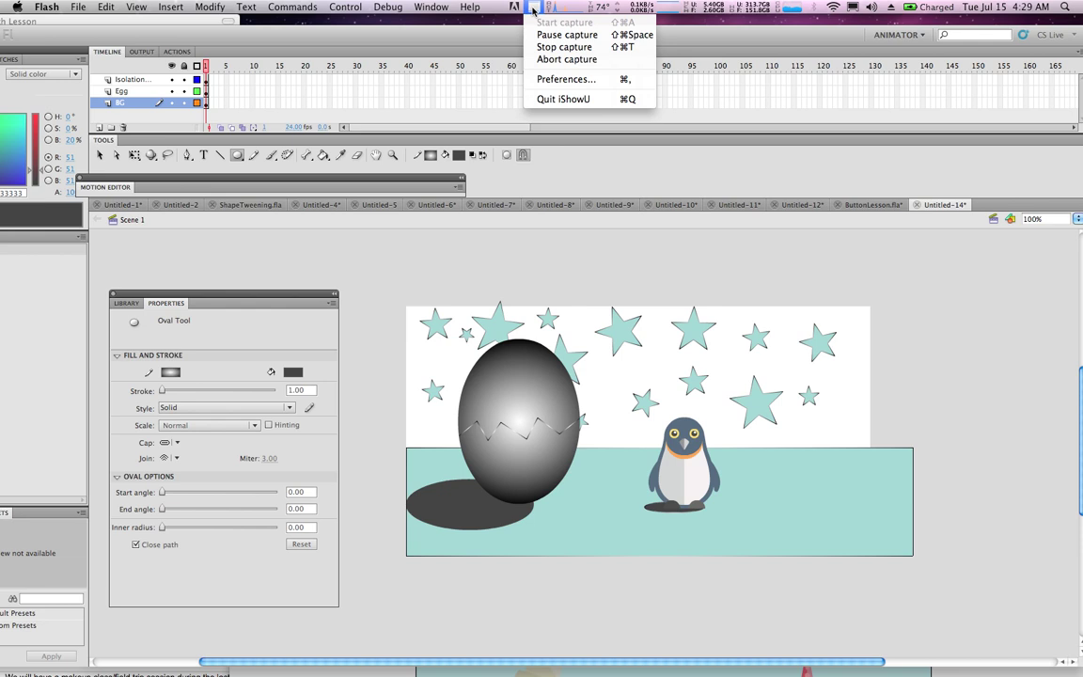